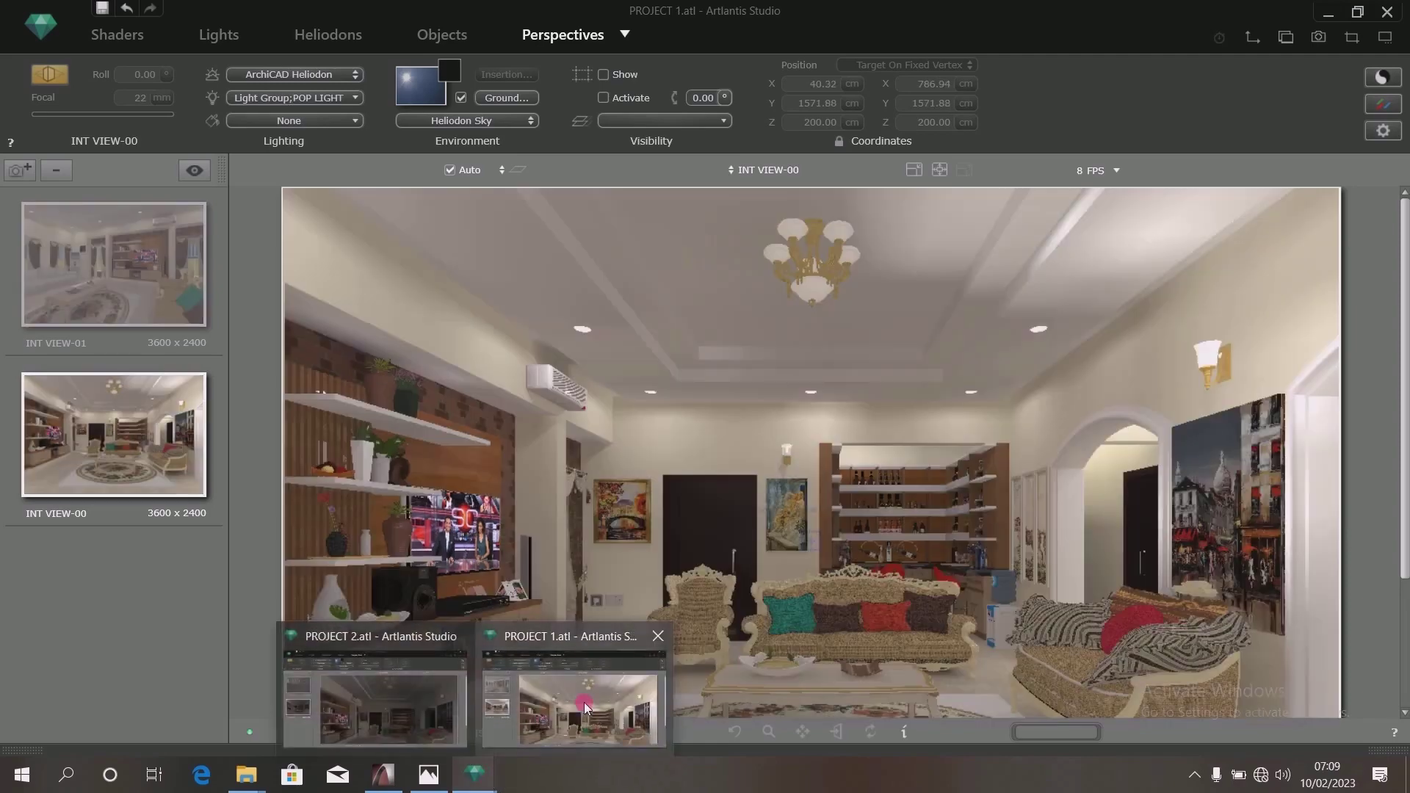
- Bring the PROJECT 1 file to the front, then return to PROJECT 2
left_click(374, 694)
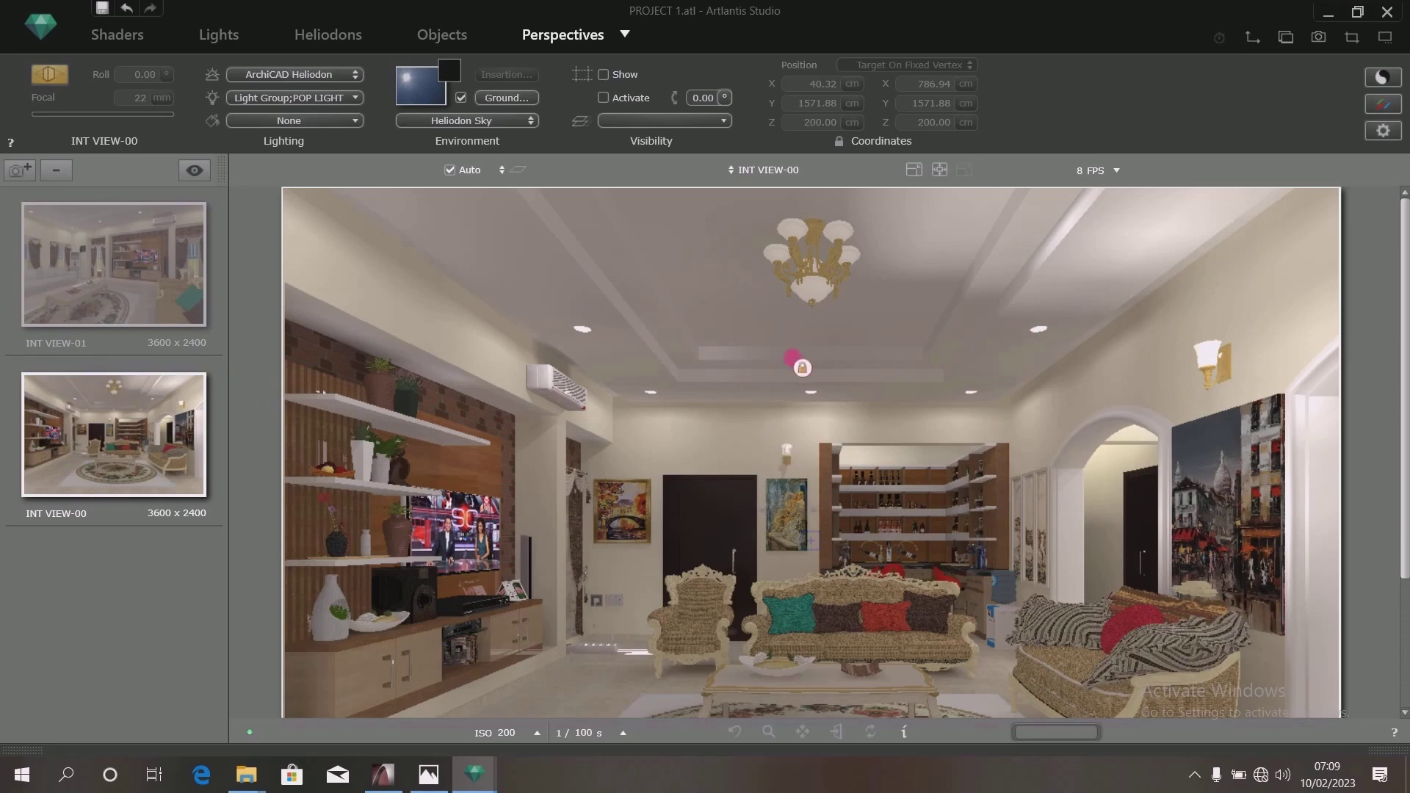
mouse_move(474, 775)
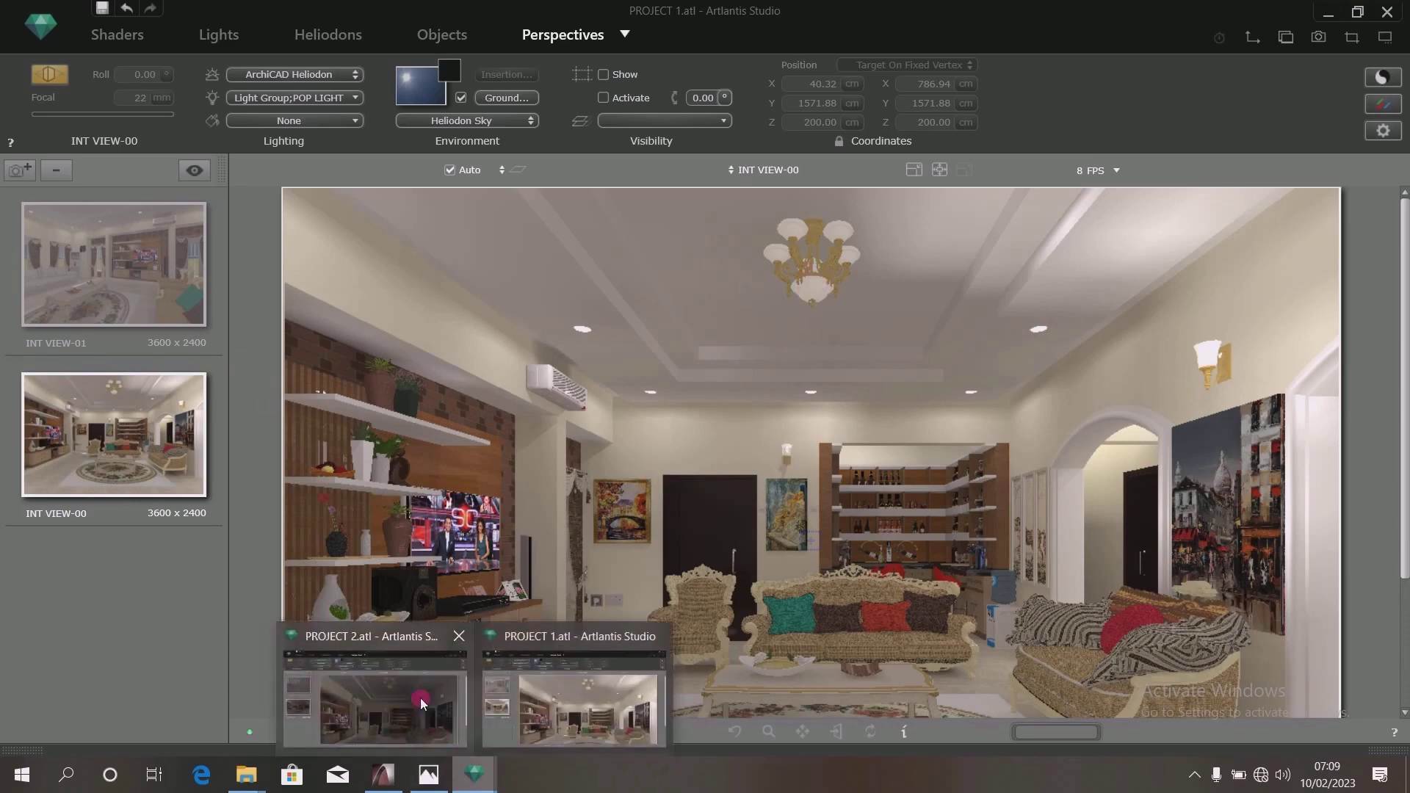
left_click(570, 709)
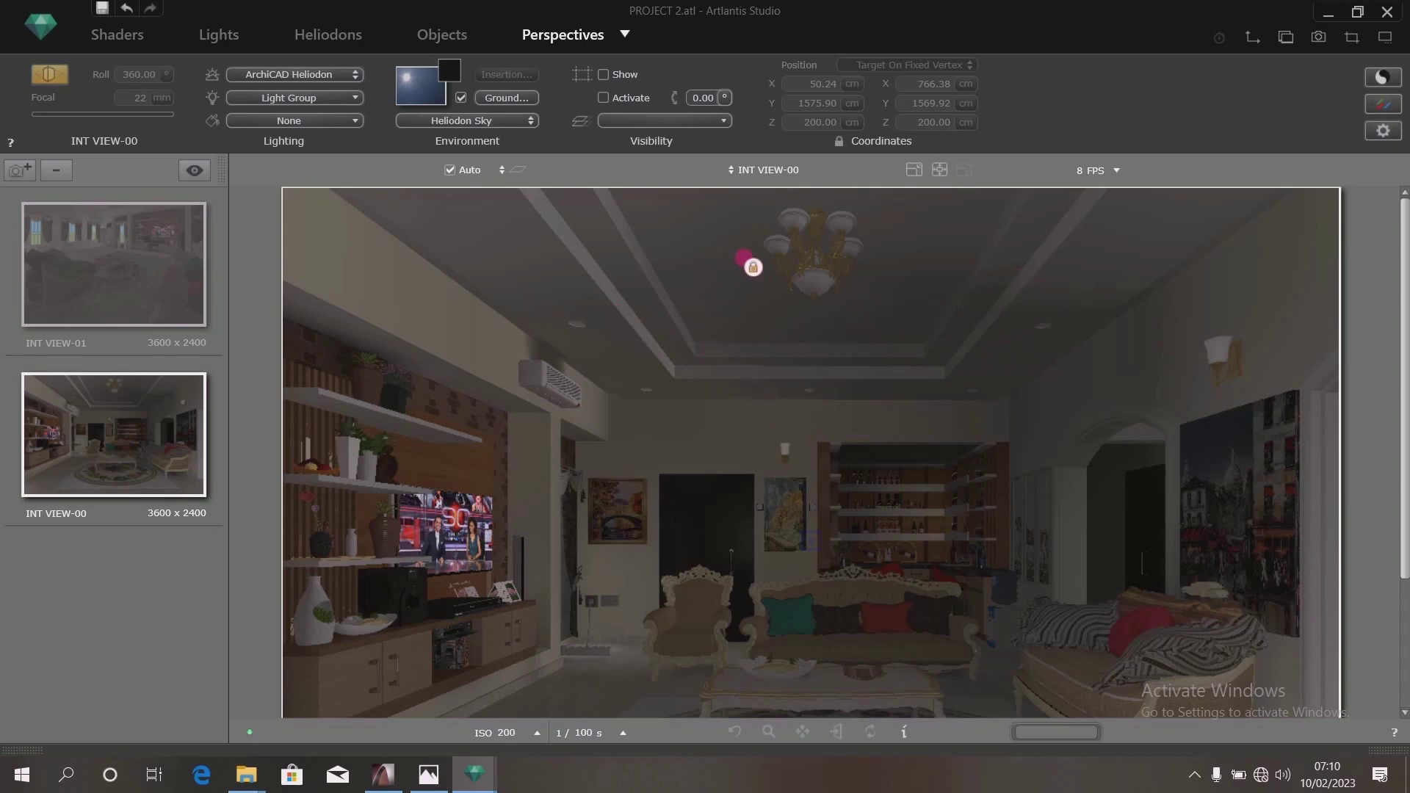
- Add a new light group and rename Light Group_1 to POP LIGHT
left_click(214, 38)
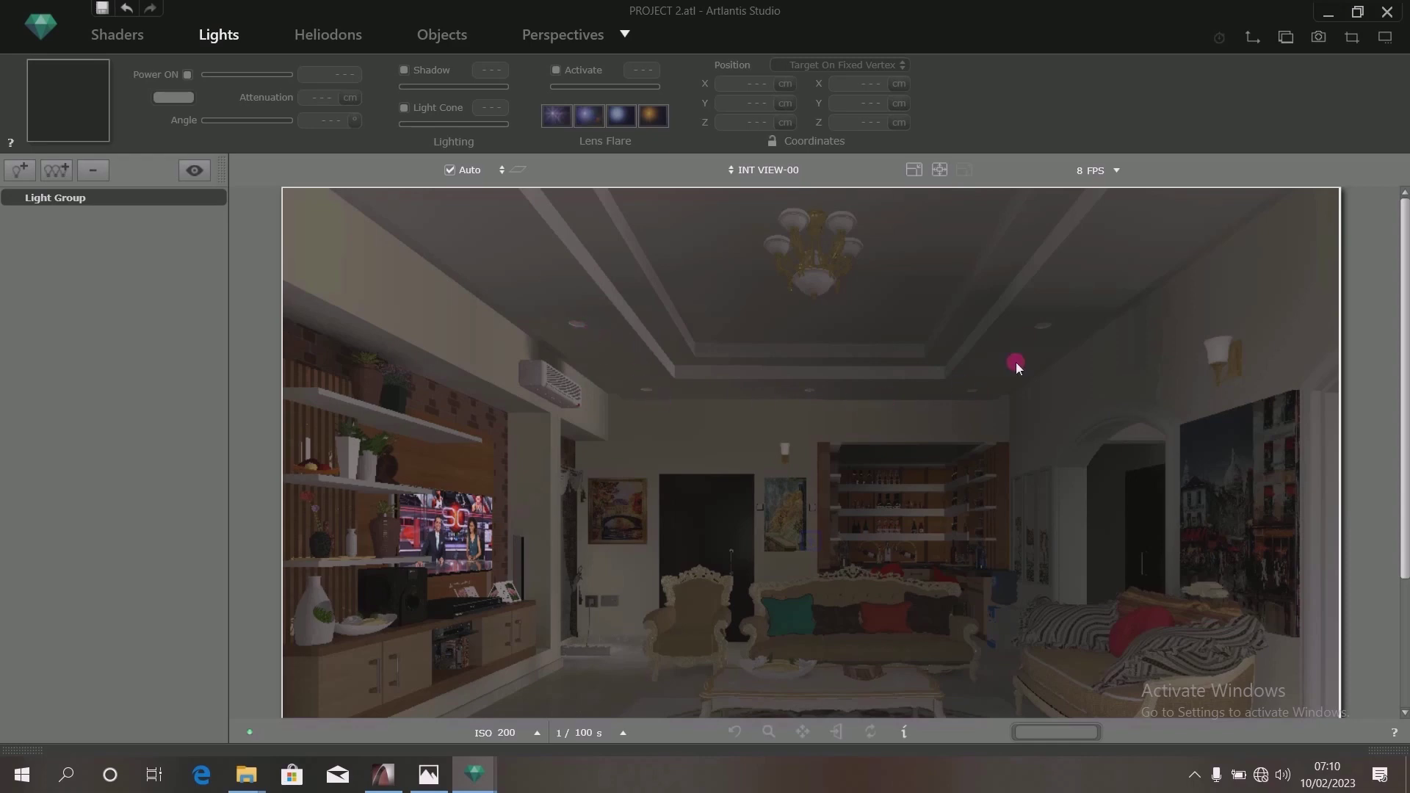
left_click(59, 168)
left_click(45, 216)
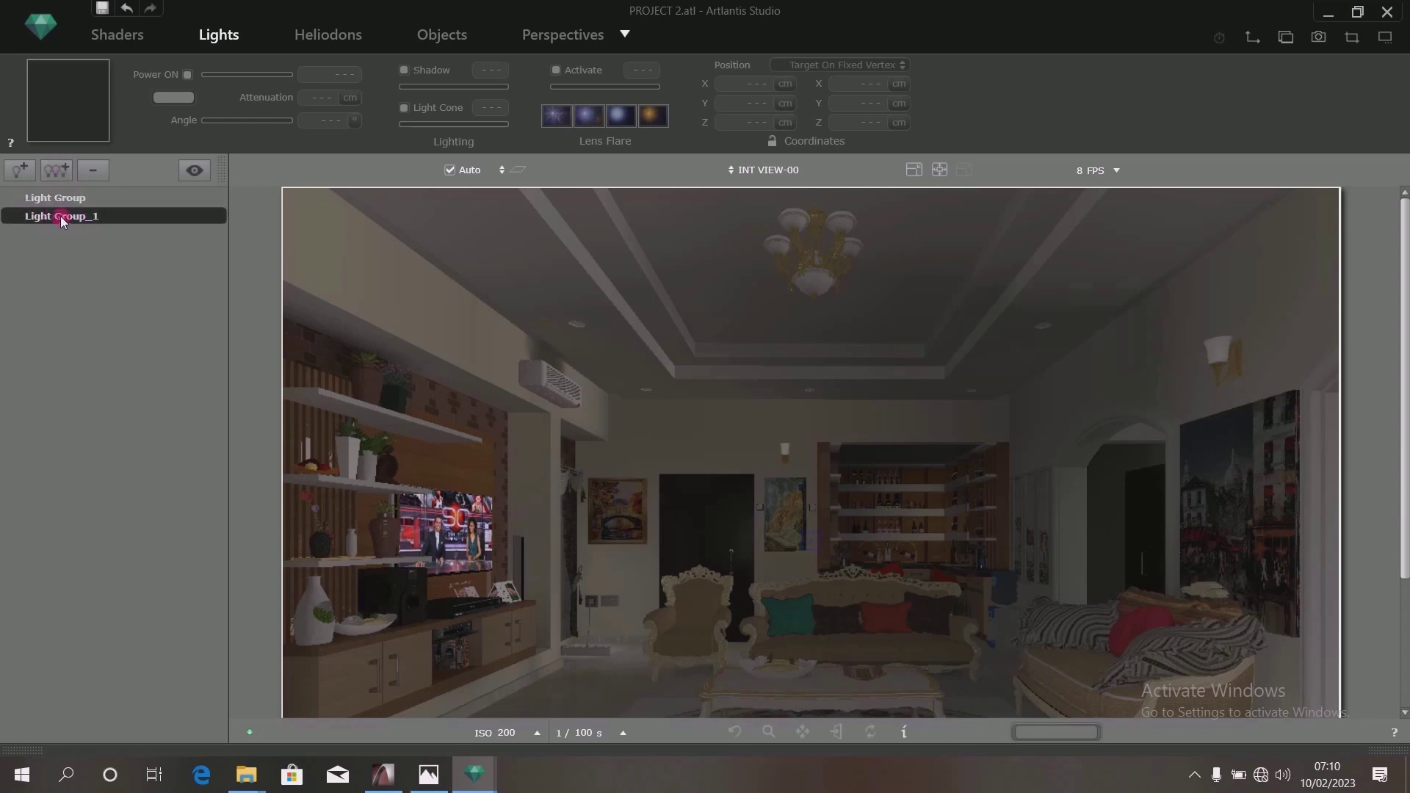
double_click(57, 219)
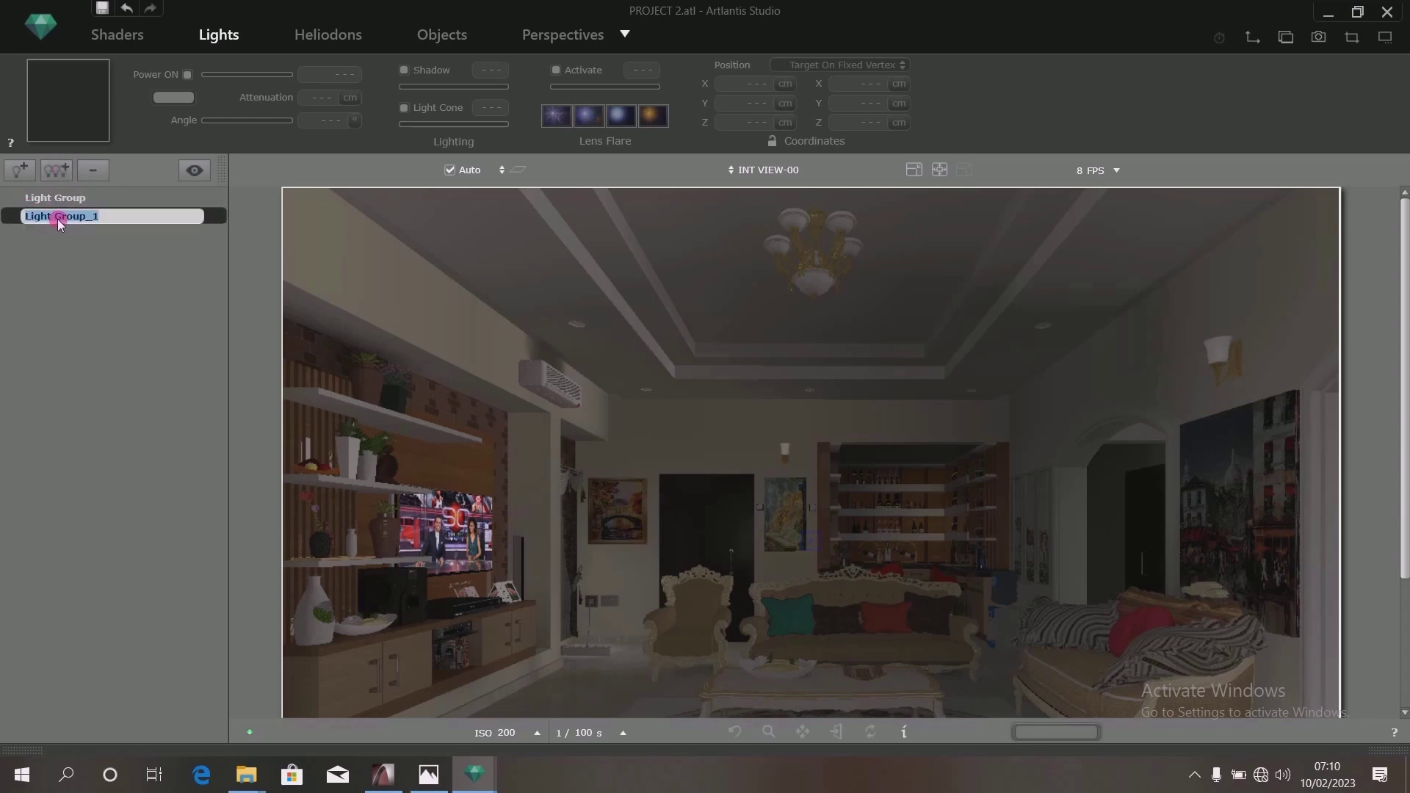
type("POP LIGHT")
left_click(73, 252)
left_click(42, 215)
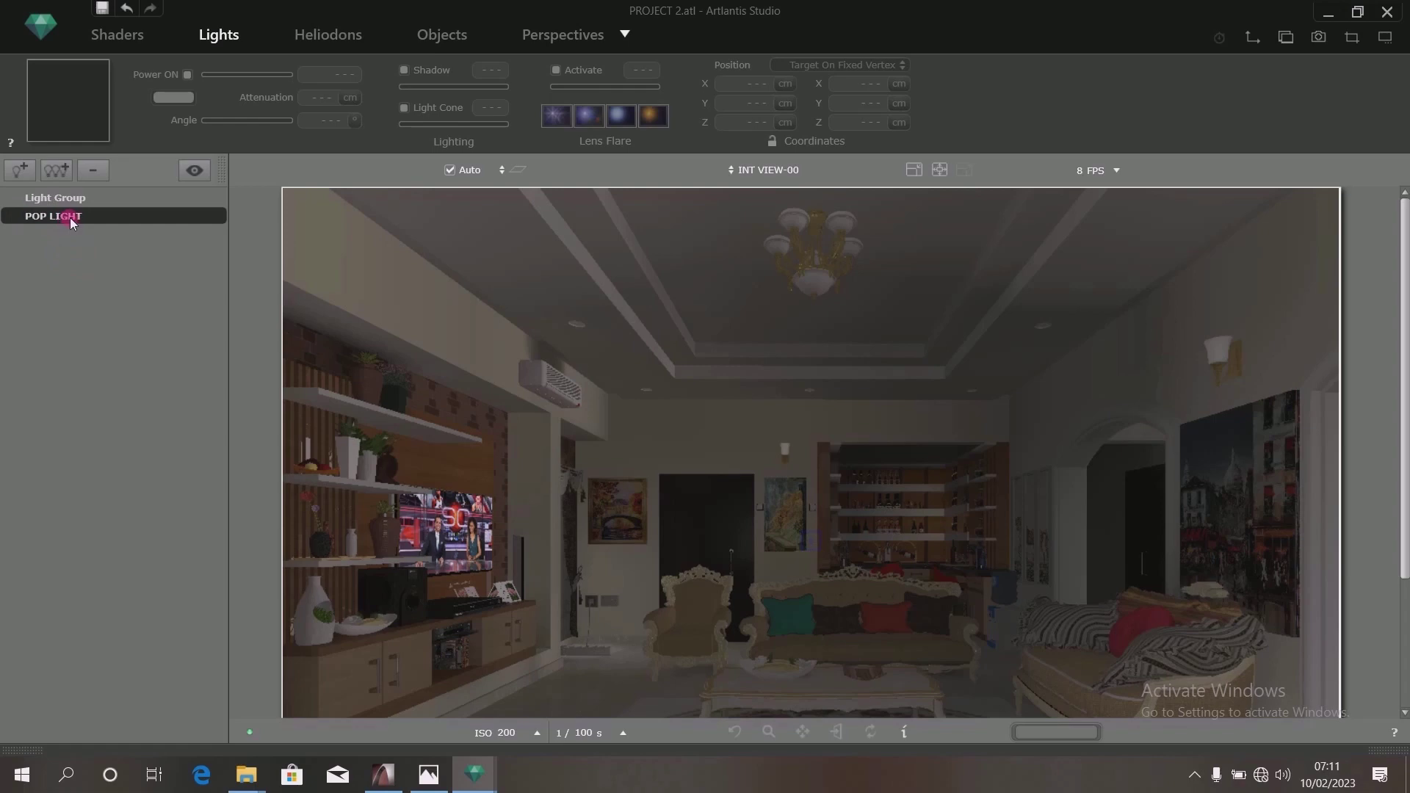
- Add a light to the POP LIGHT group and lower its power from 500 to 50
left_click(19, 171)
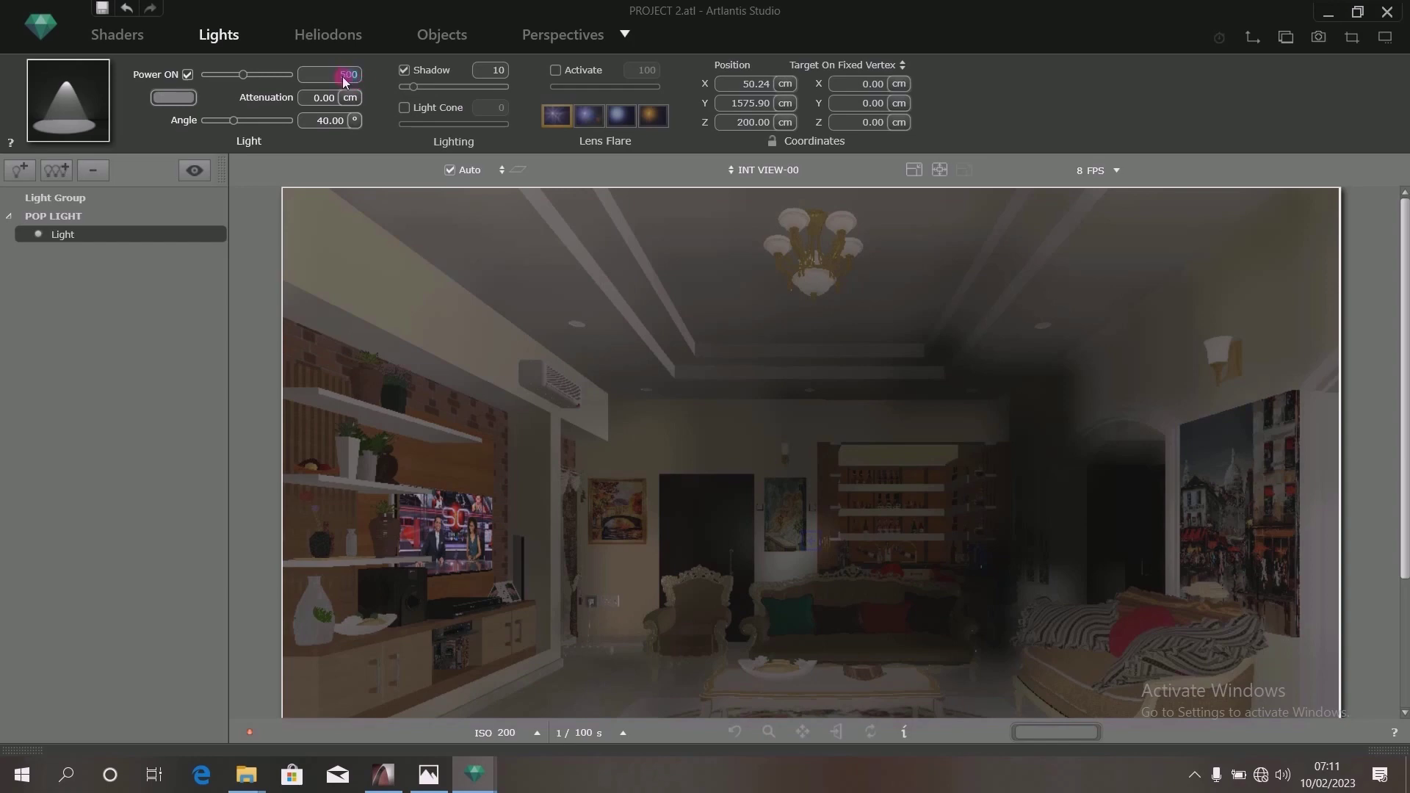
key("Return")
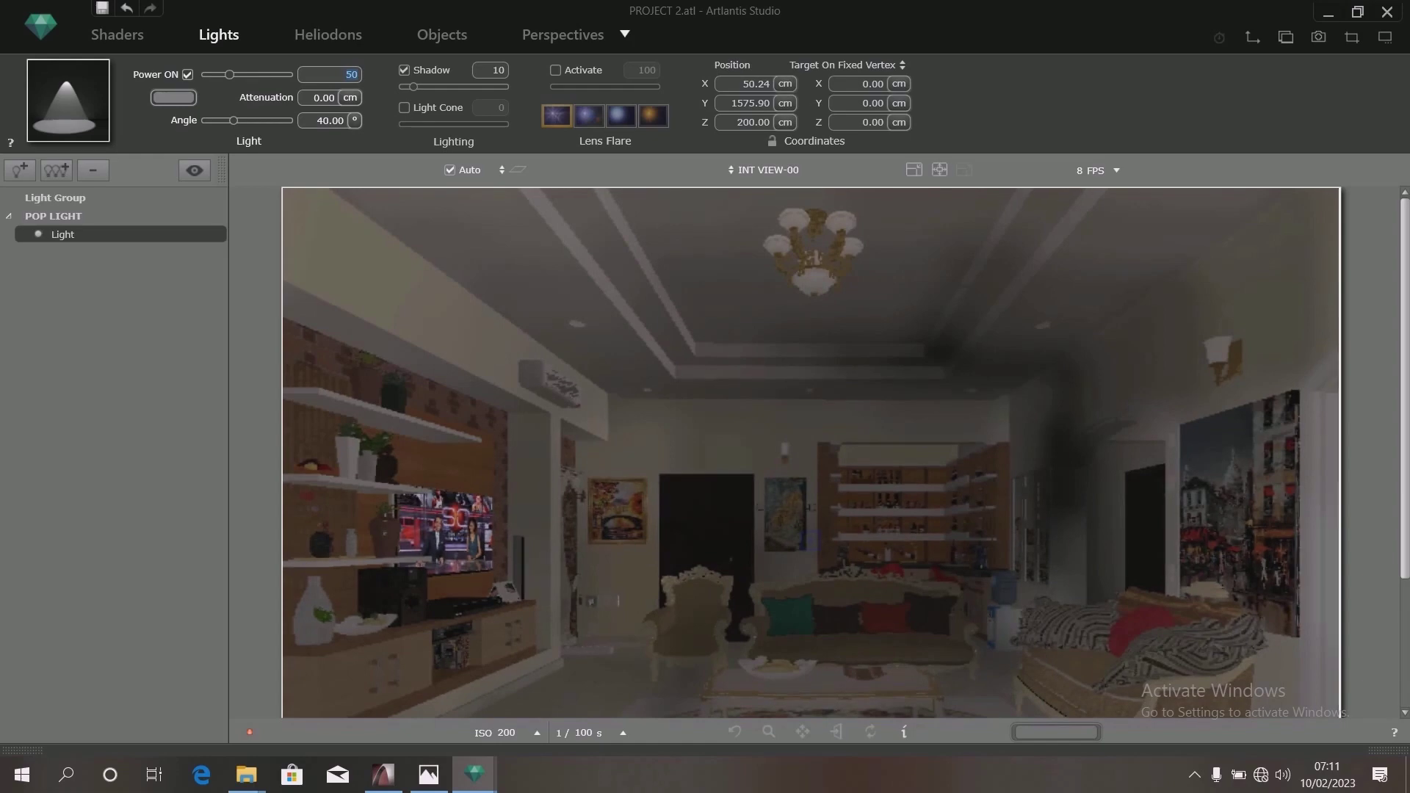
- Open the 2D plan view and move the spot light down-right in the plan
left_click(1249, 39)
left_click_drag(362, 115, 869, 139)
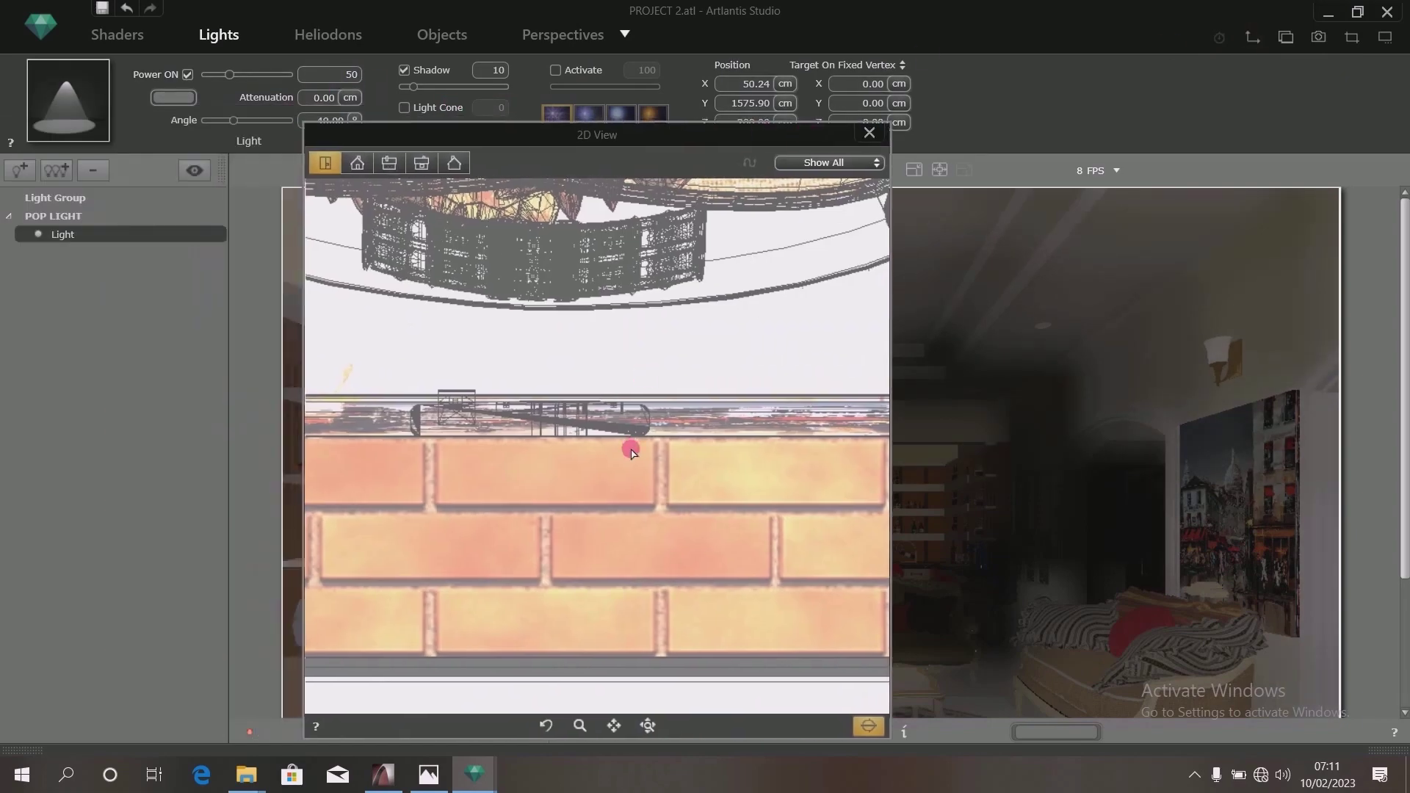
scroll(630, 451, "down", 5)
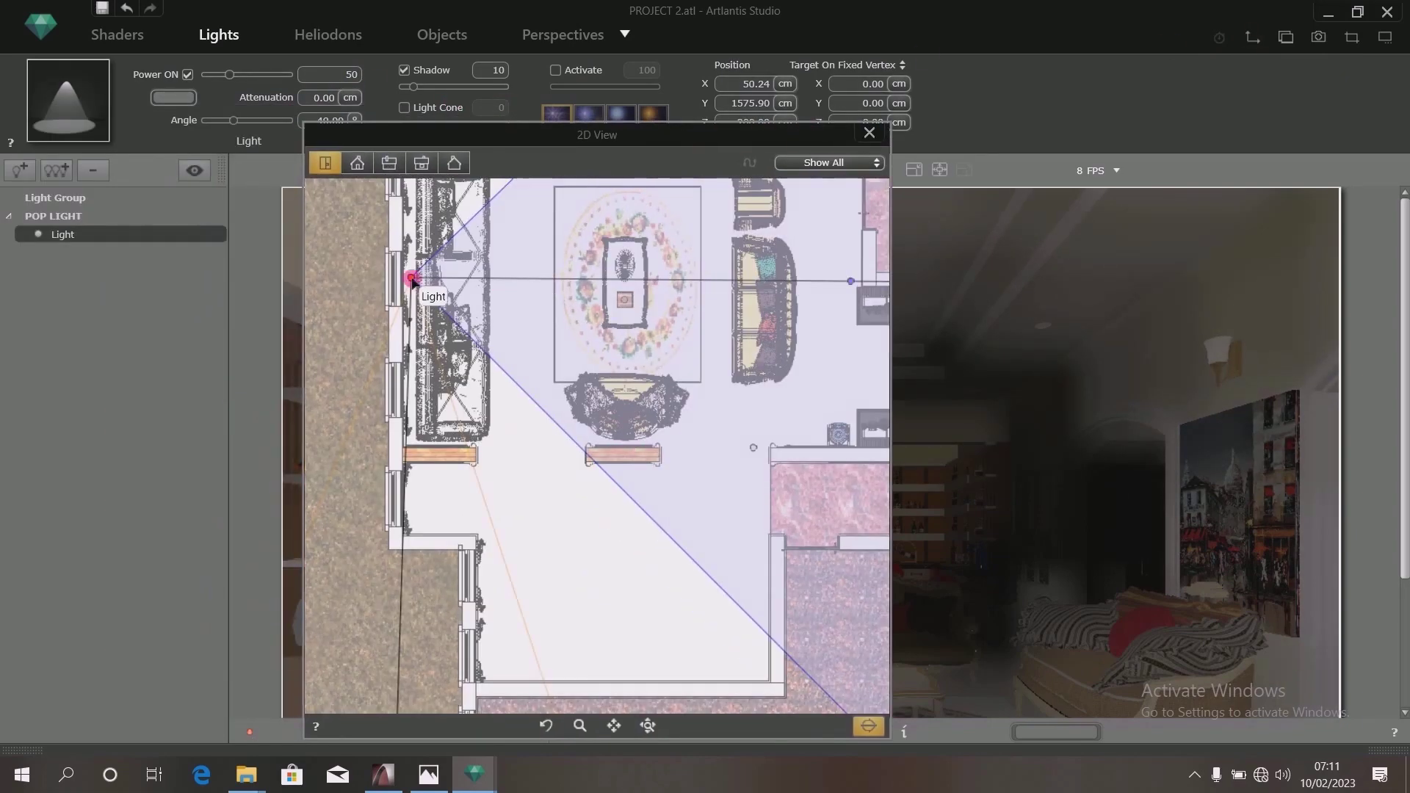
left_click_drag(411, 279, 599, 309)
scroll(505, 328, "down", 5)
scroll(481, 314, "up", 7)
scroll(587, 310, "down", 3)
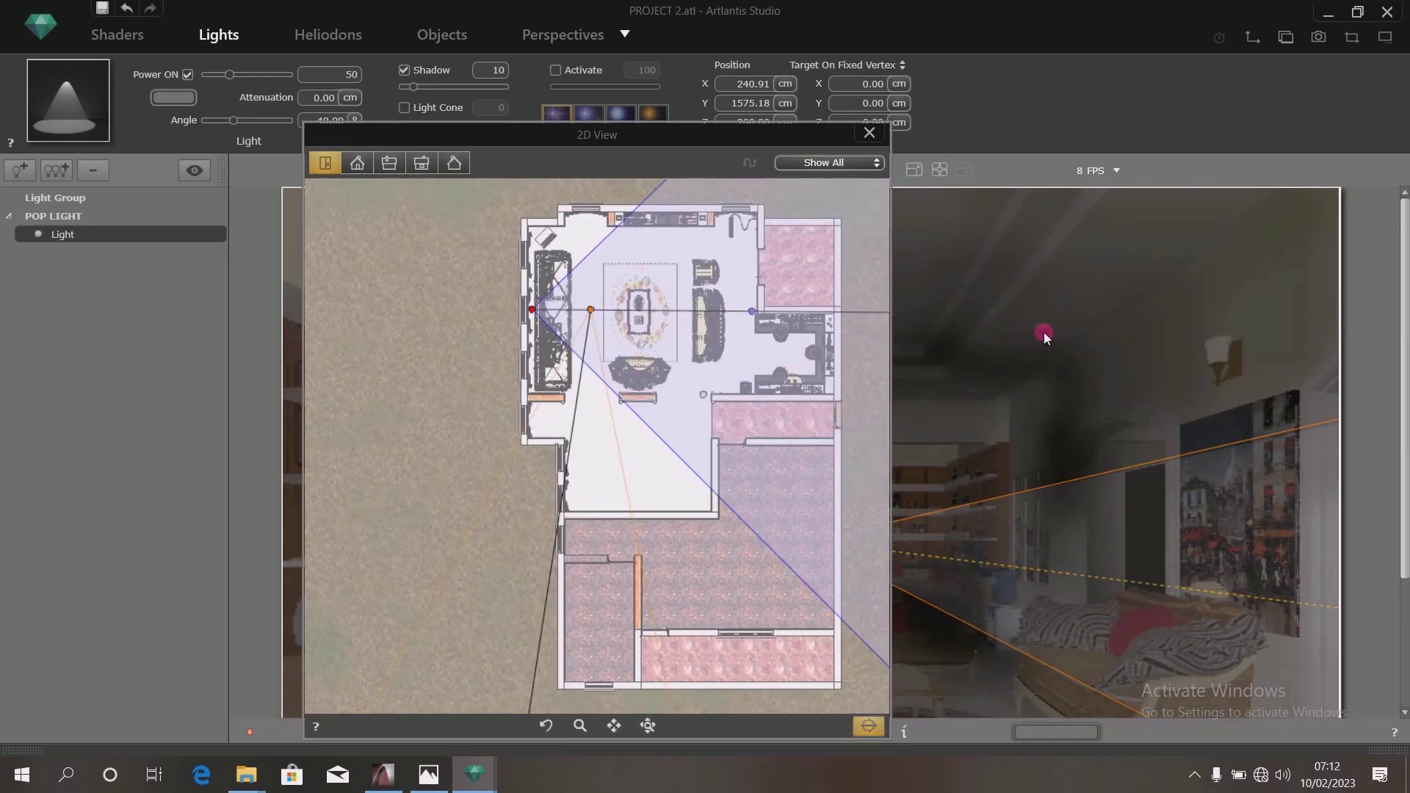
left_click_drag(707, 139, 605, 96)
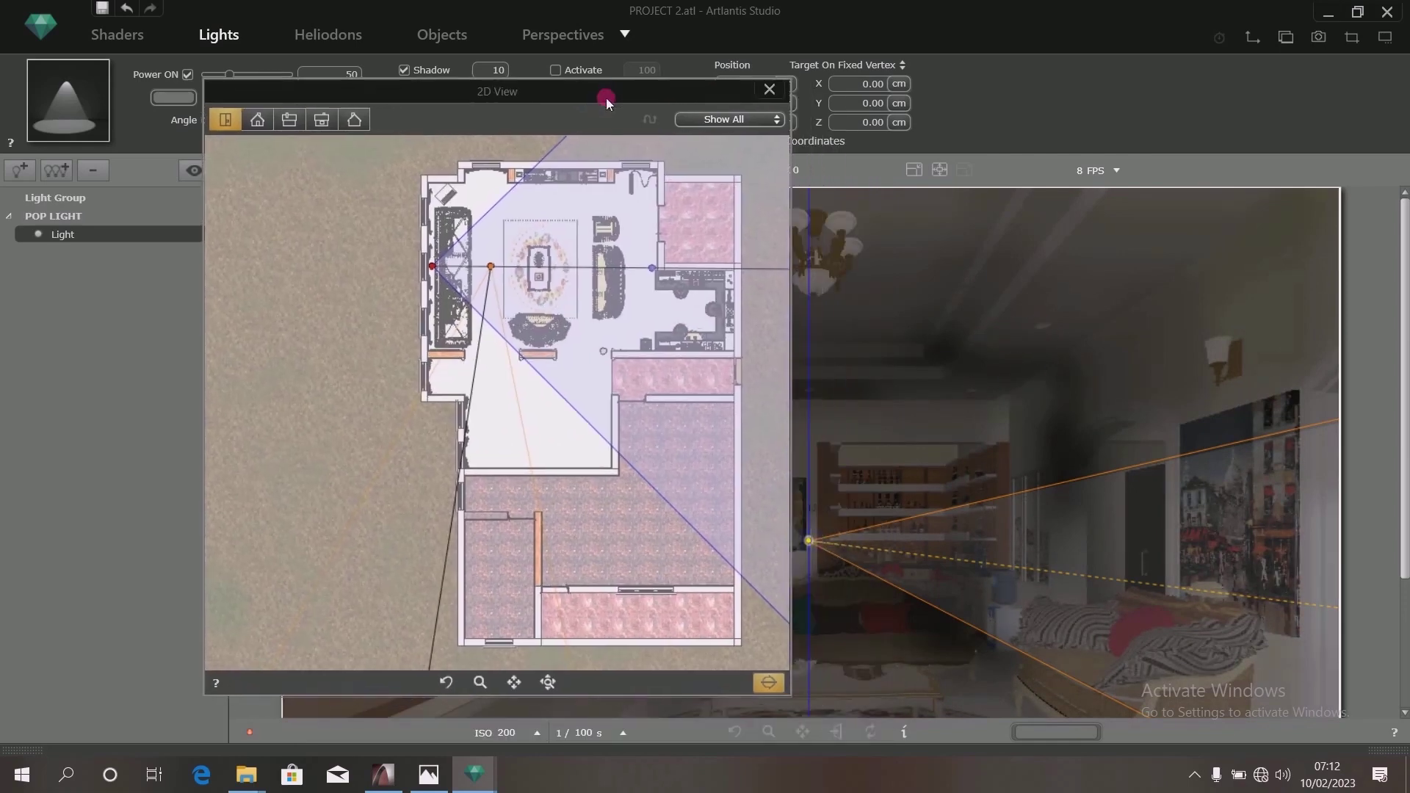
- Enable clip to camera and move the light to the upper-left sofa corner
left_click(769, 686)
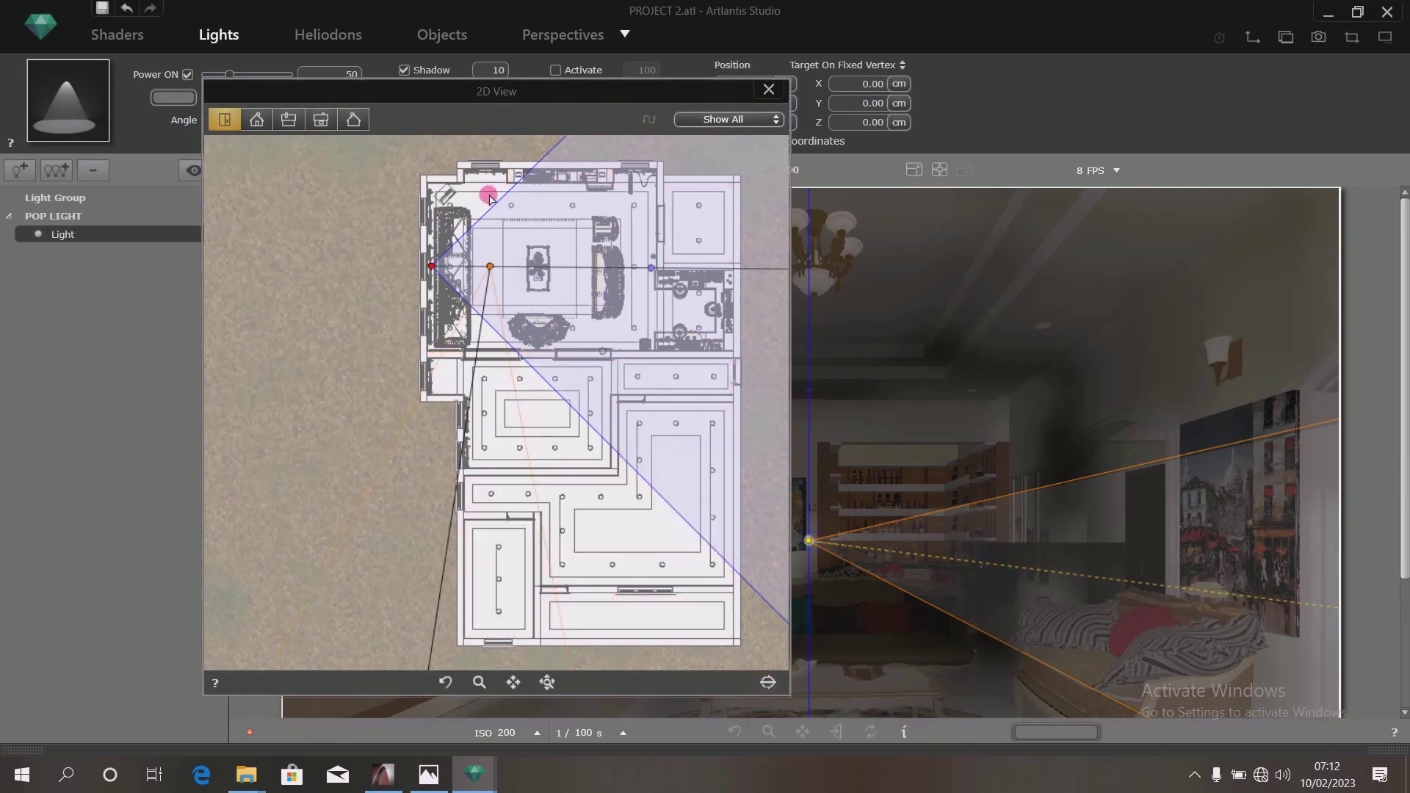
scroll(440, 202, "up", 3)
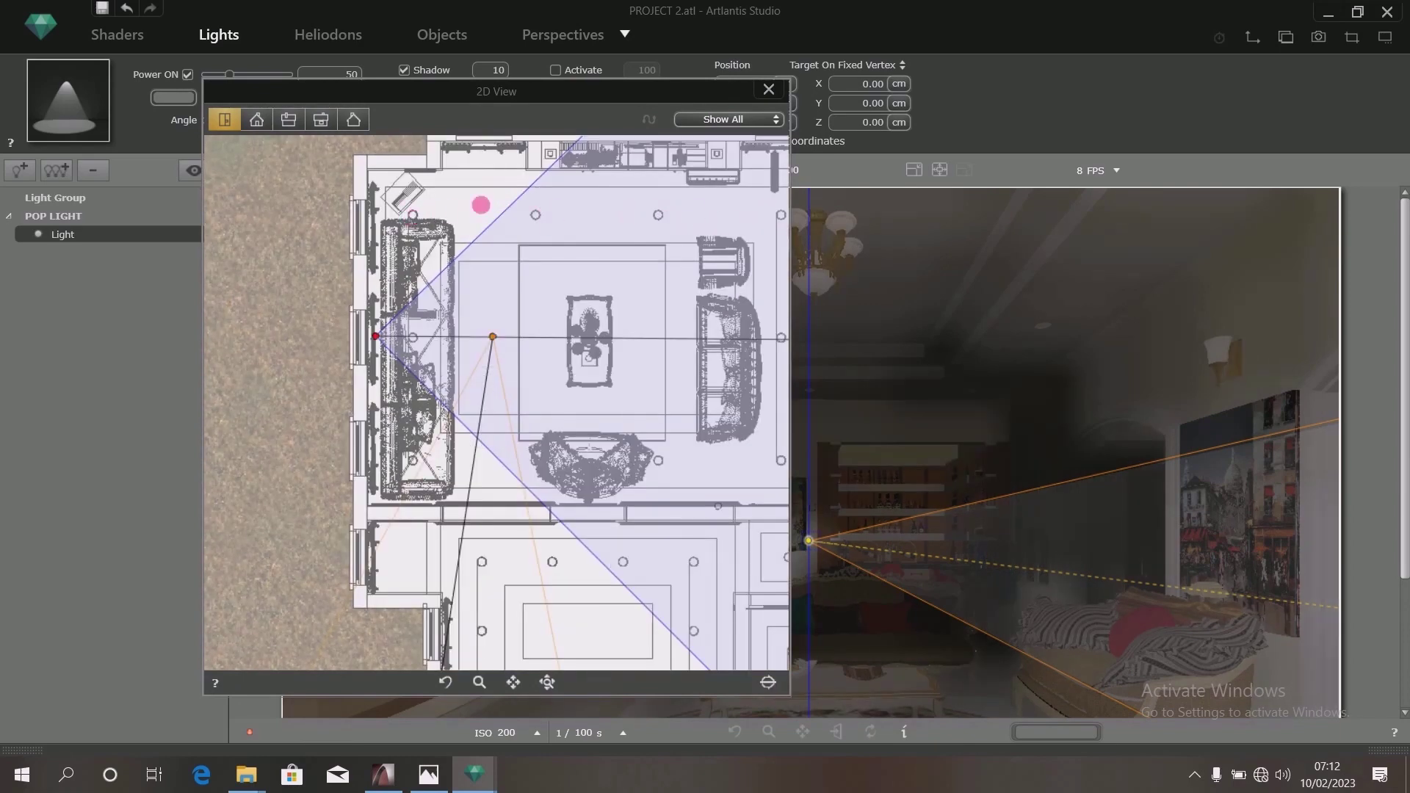
left_click_drag(493, 333, 414, 219)
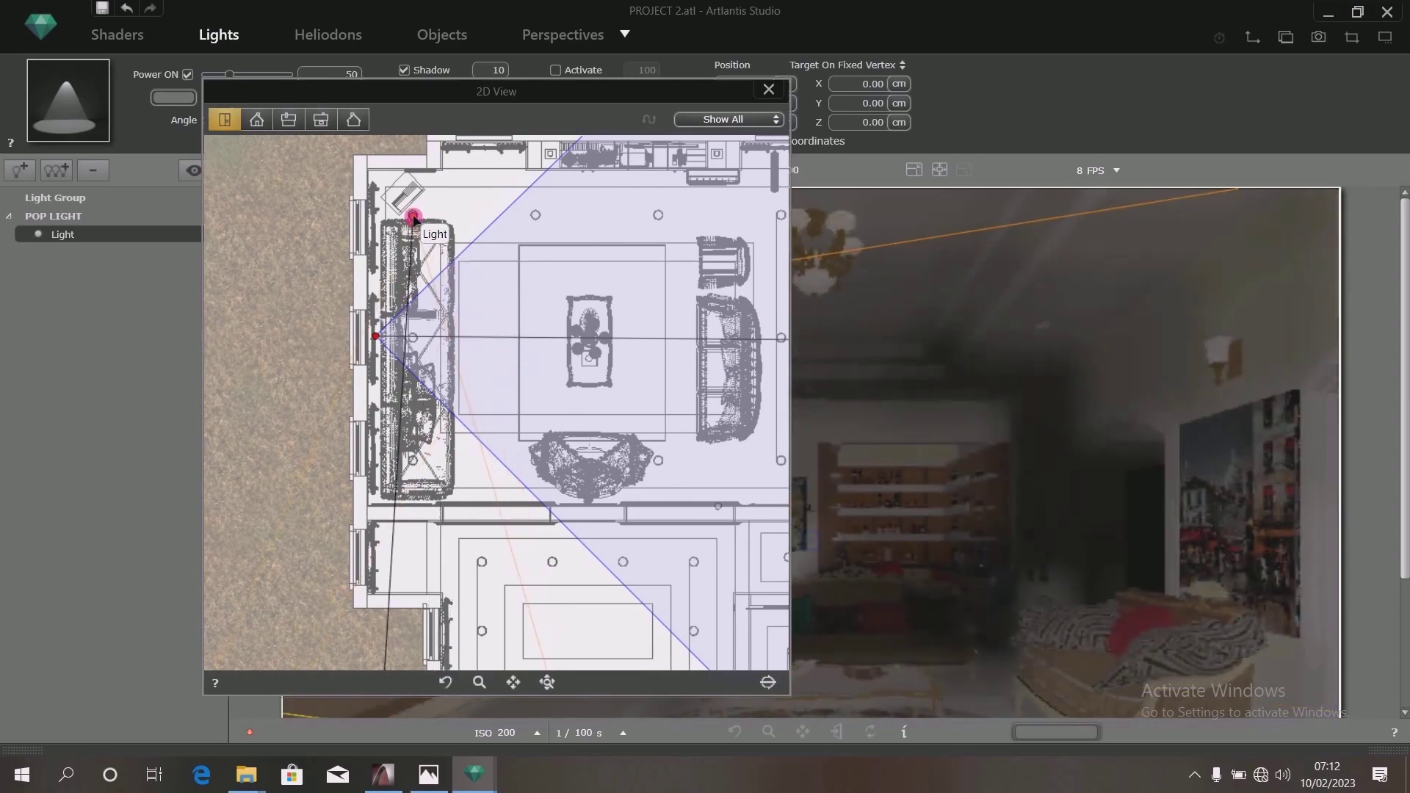
scroll(414, 219, "up", 5)
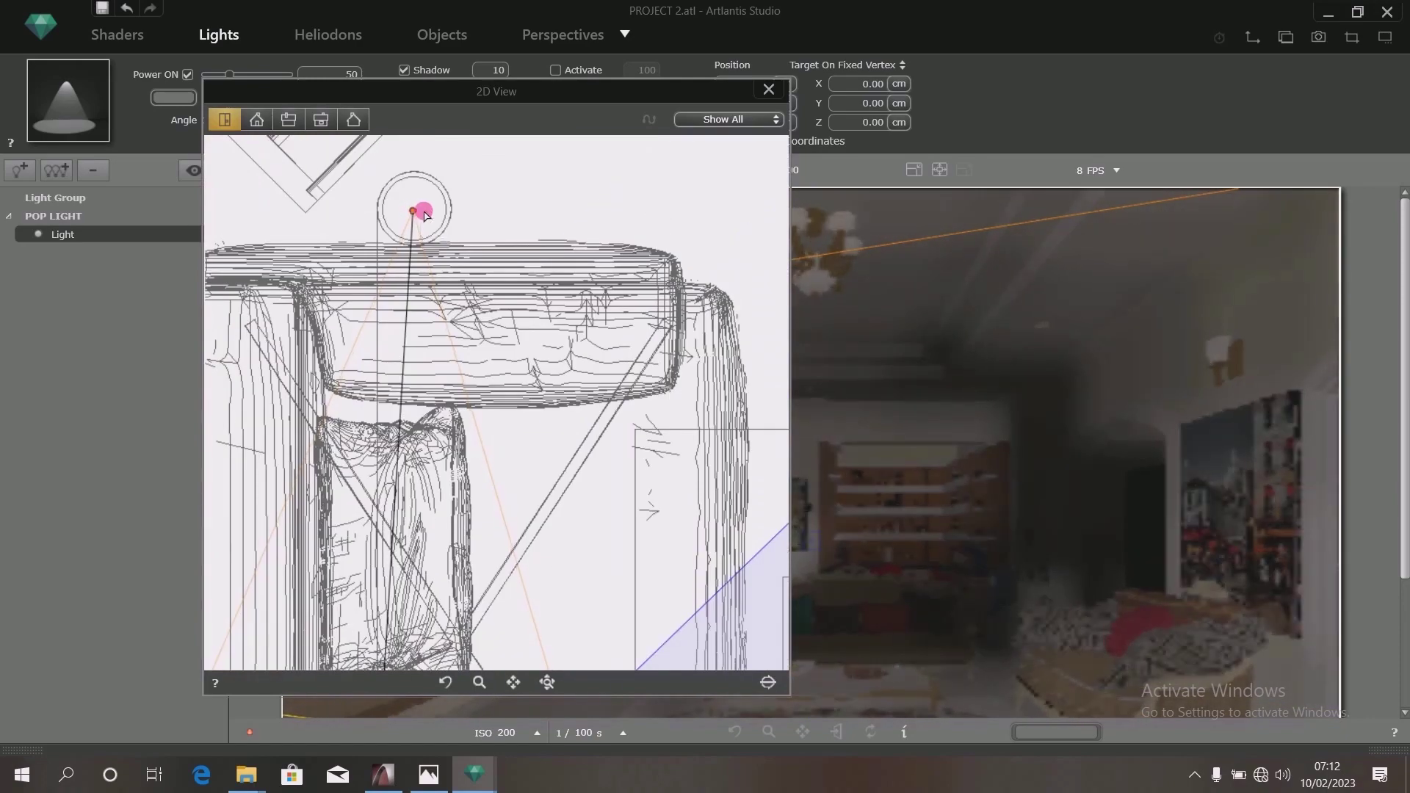
scroll(423, 214, "down", 5)
scroll(456, 466, "down", 5)
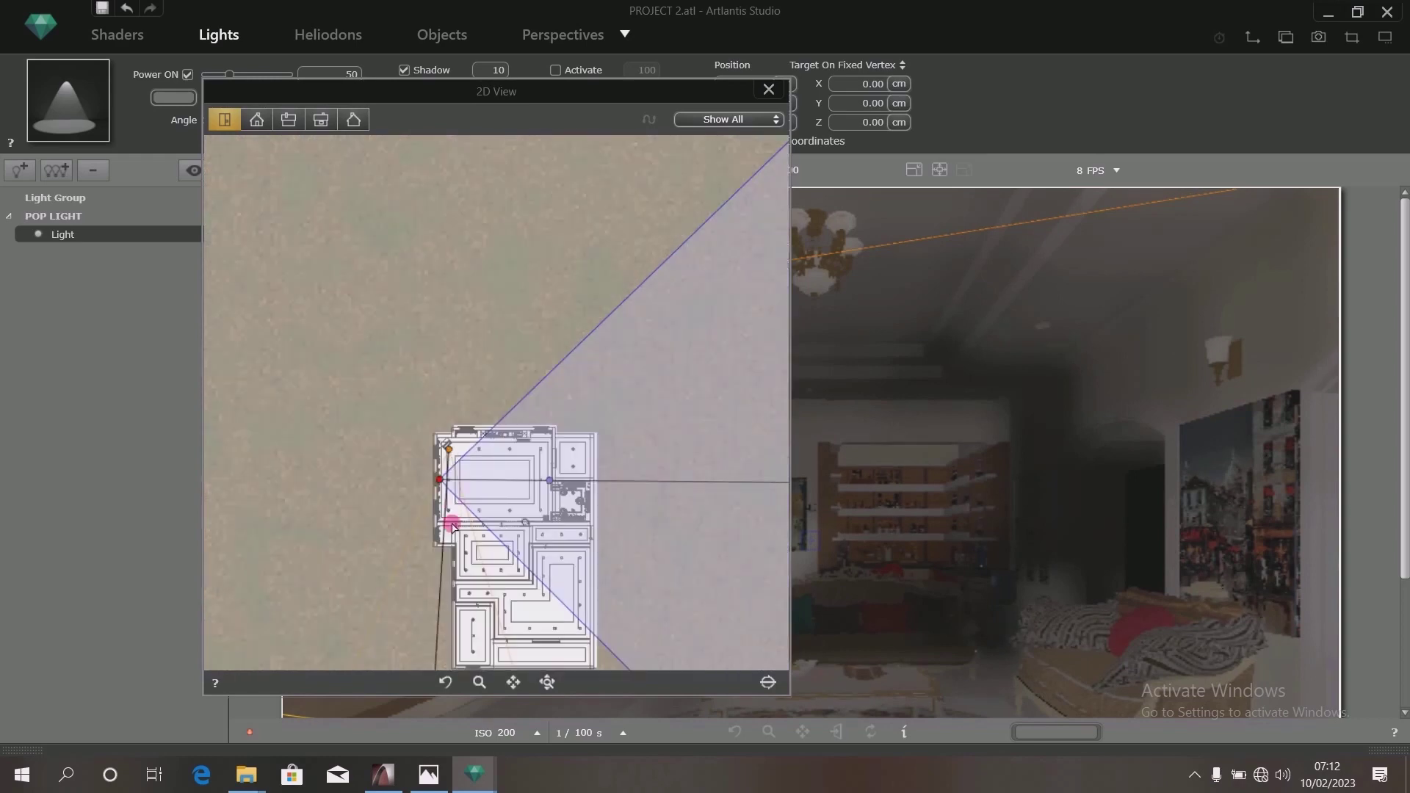
scroll(451, 524, "down", 2)
- Raise the target into the room and centre the light in the downlight at X 110.84, Y 1772.15 cm
left_click_drag(446, 629, 448, 406)
scroll(456, 502, "up", 5)
scroll(447, 406, "up", 5)
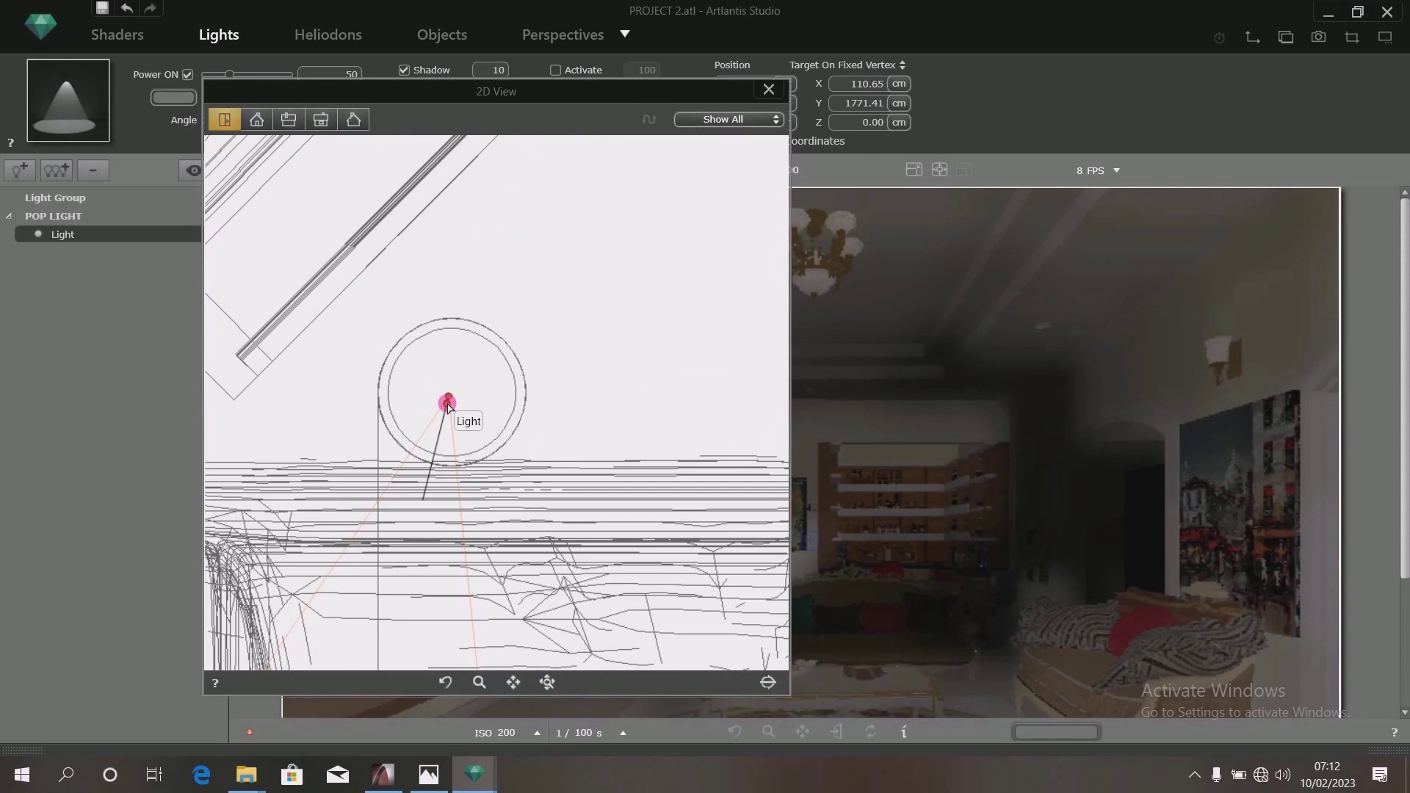
scroll(448, 406, "up", 3)
left_click_drag(447, 404, 455, 376)
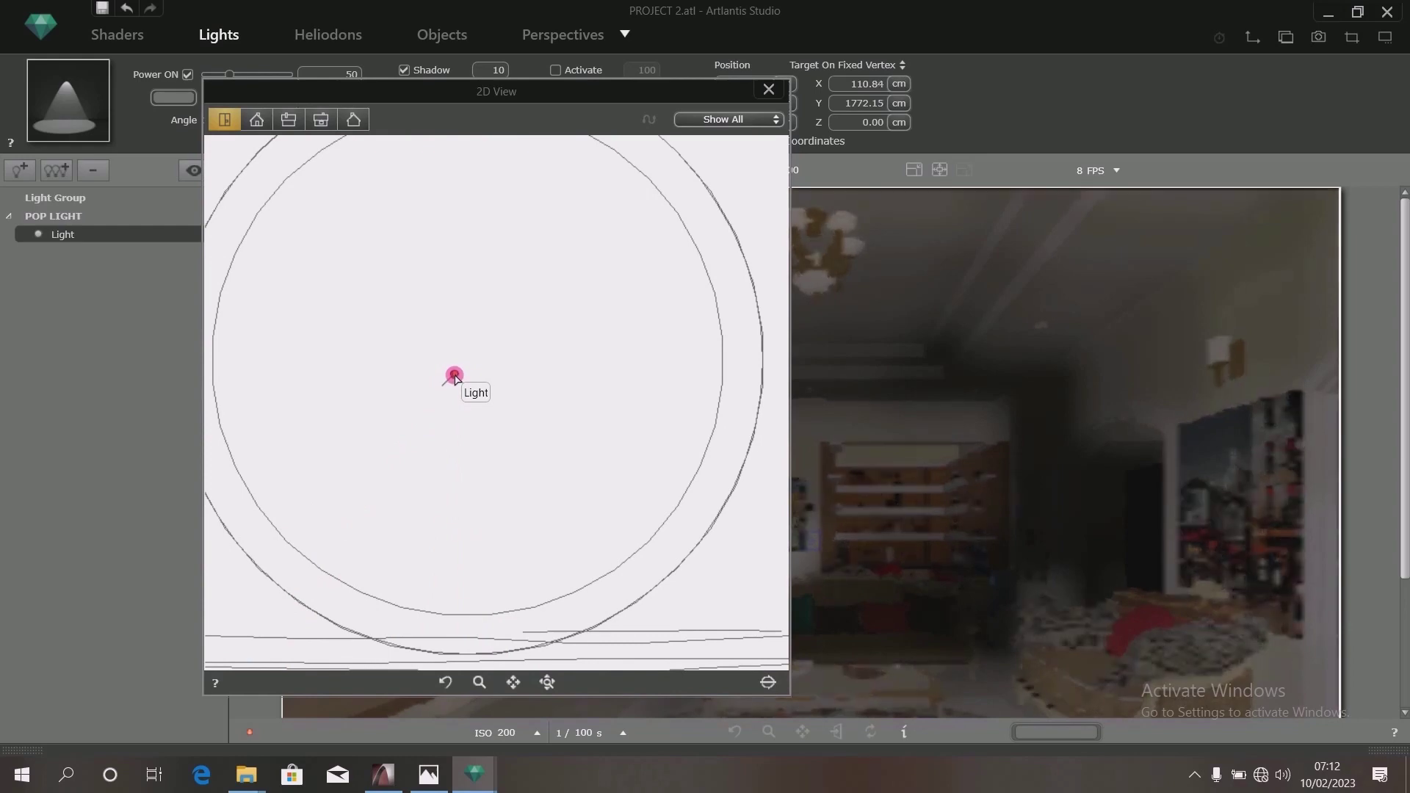
scroll(455, 376, "down", 5)
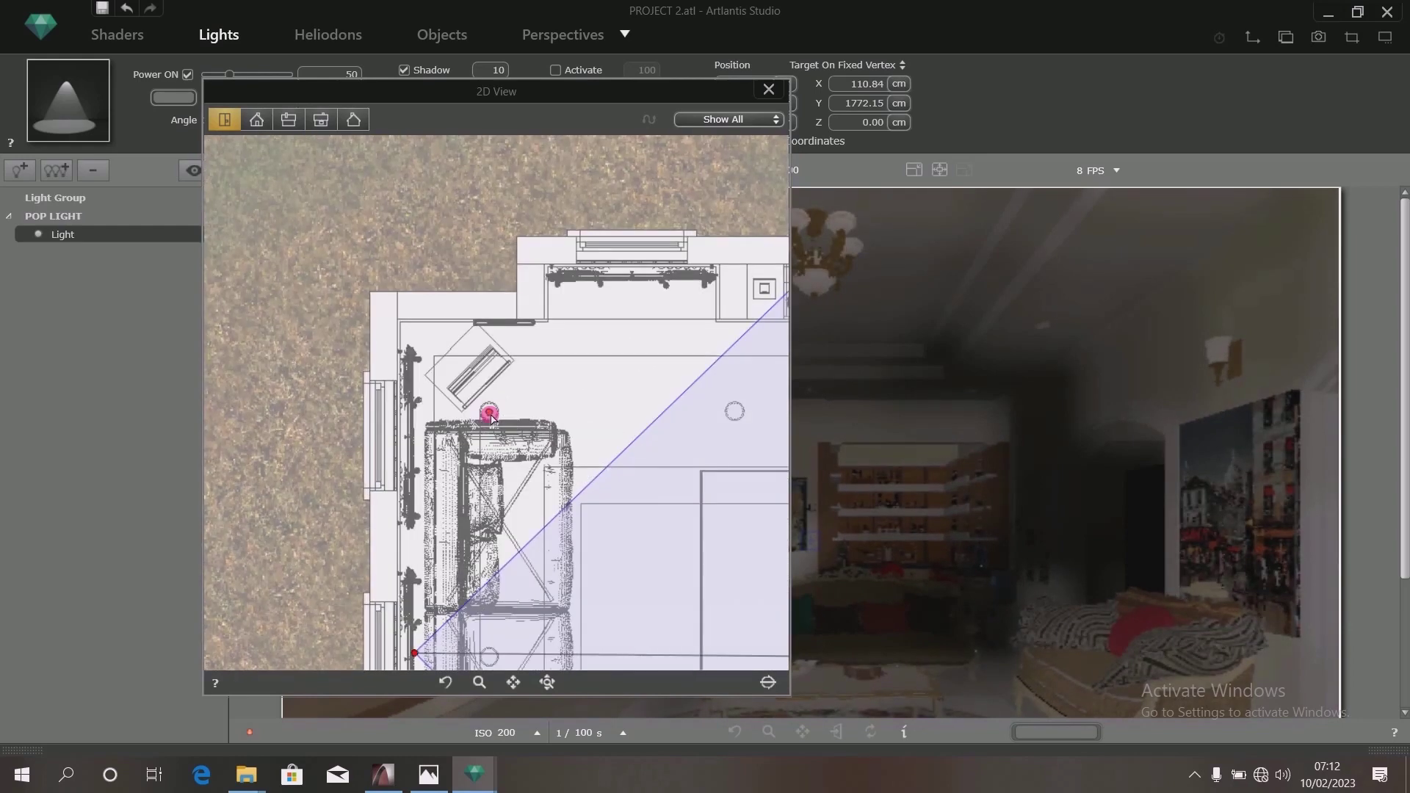
left_click(255, 121)
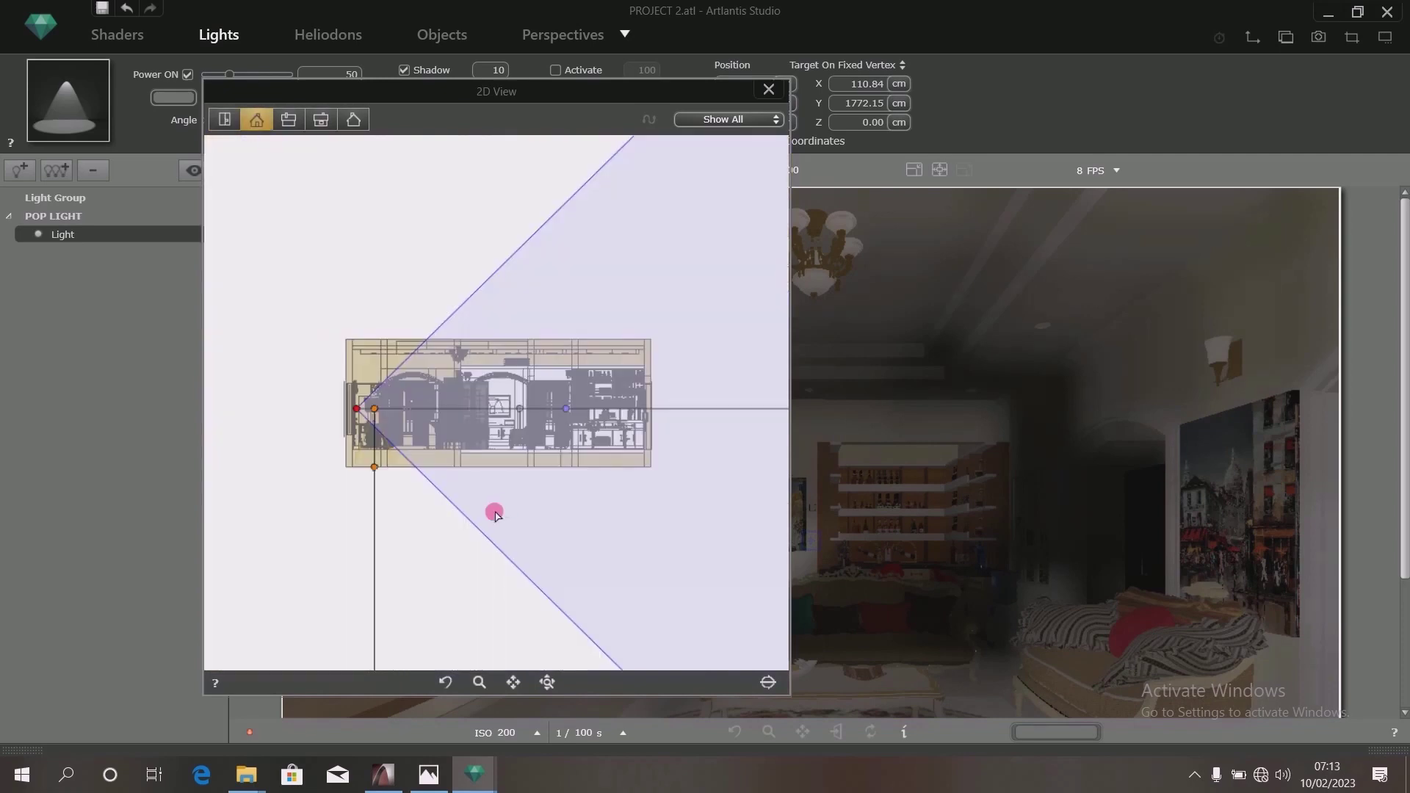
scroll(378, 431, "up", 3)
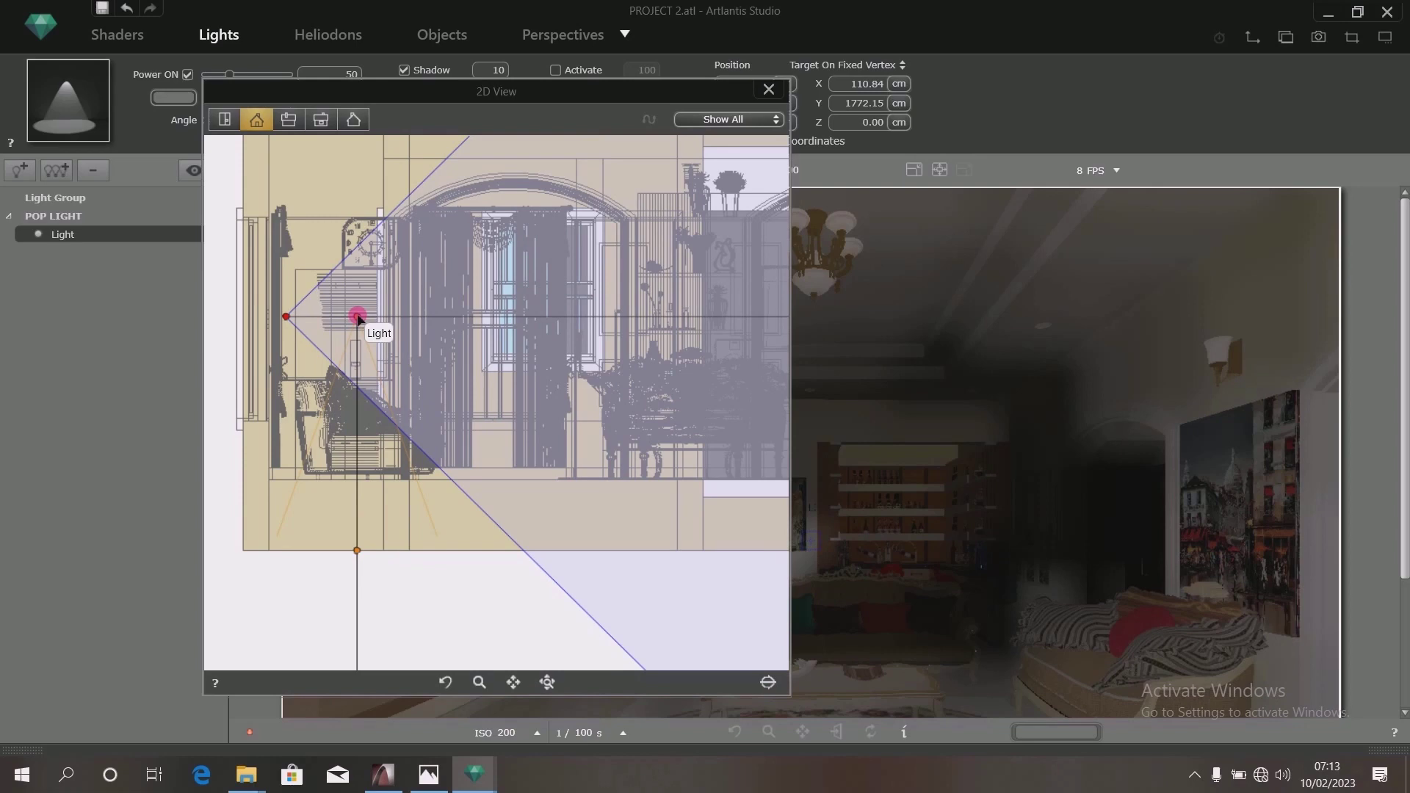
scroll(367, 318, "down", 4)
scroll(369, 245, "up", 4)
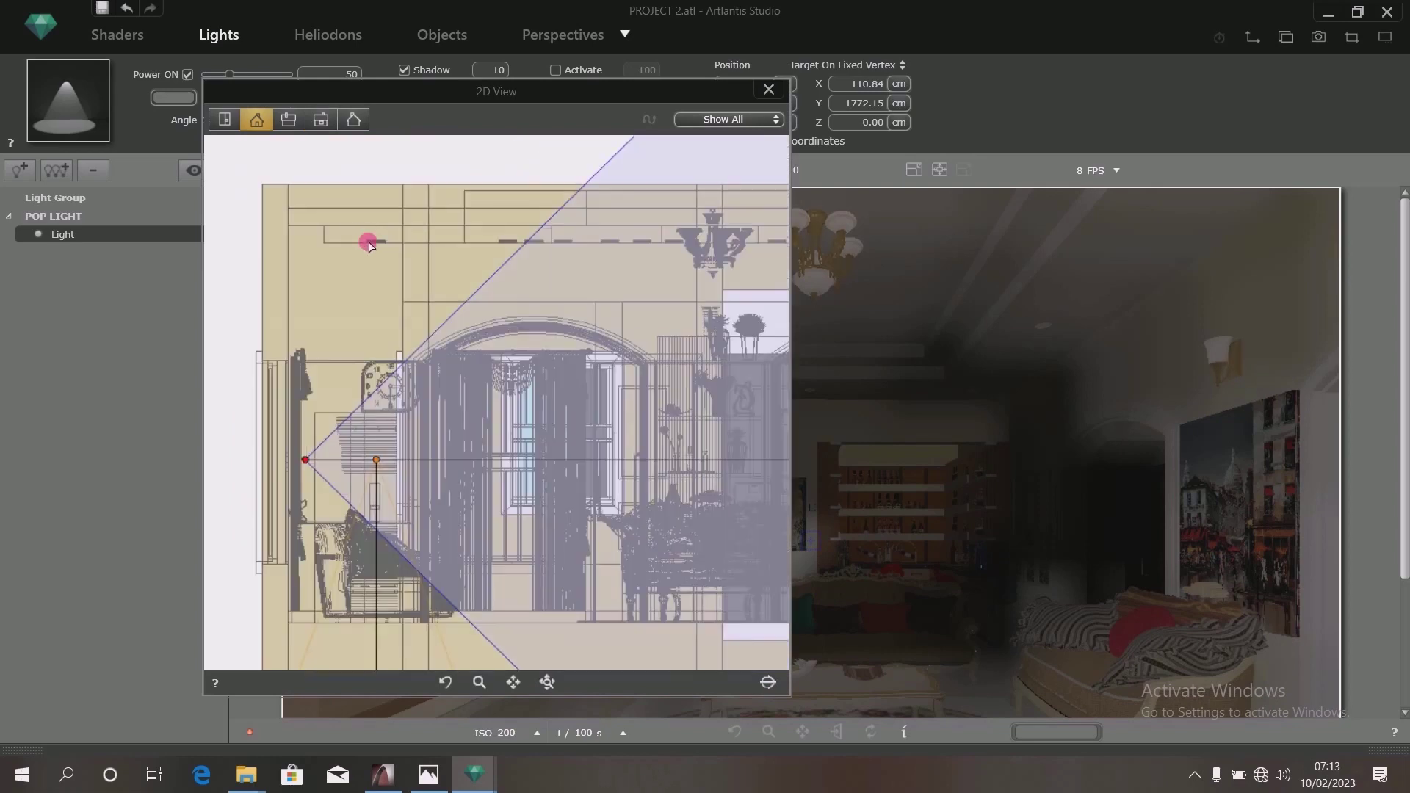
scroll(369, 244, "up", 2)
scroll(450, 501, "down", 3)
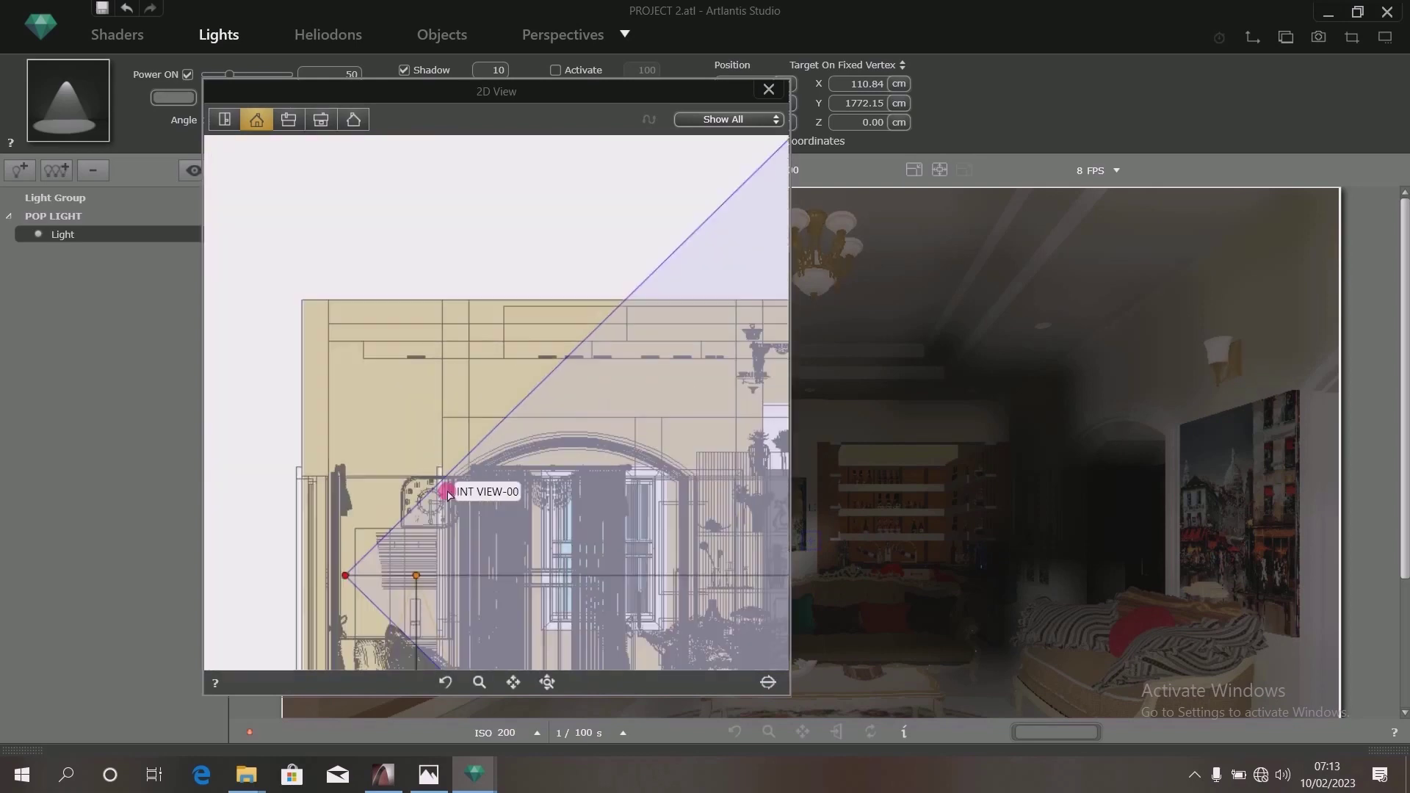
left_click_drag(417, 579, 417, 359)
scroll(417, 359, "up", 5)
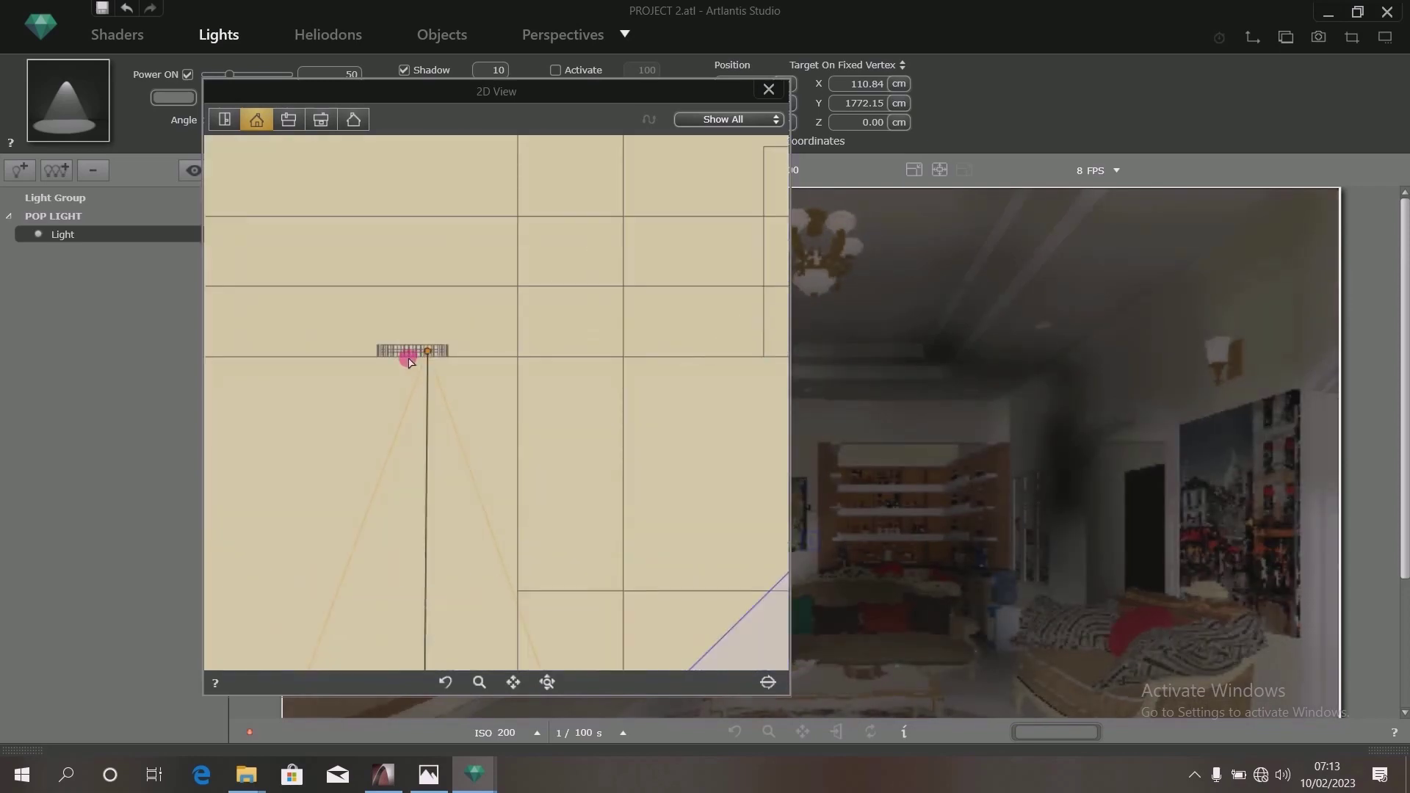
left_click_drag(505, 353, 441, 355)
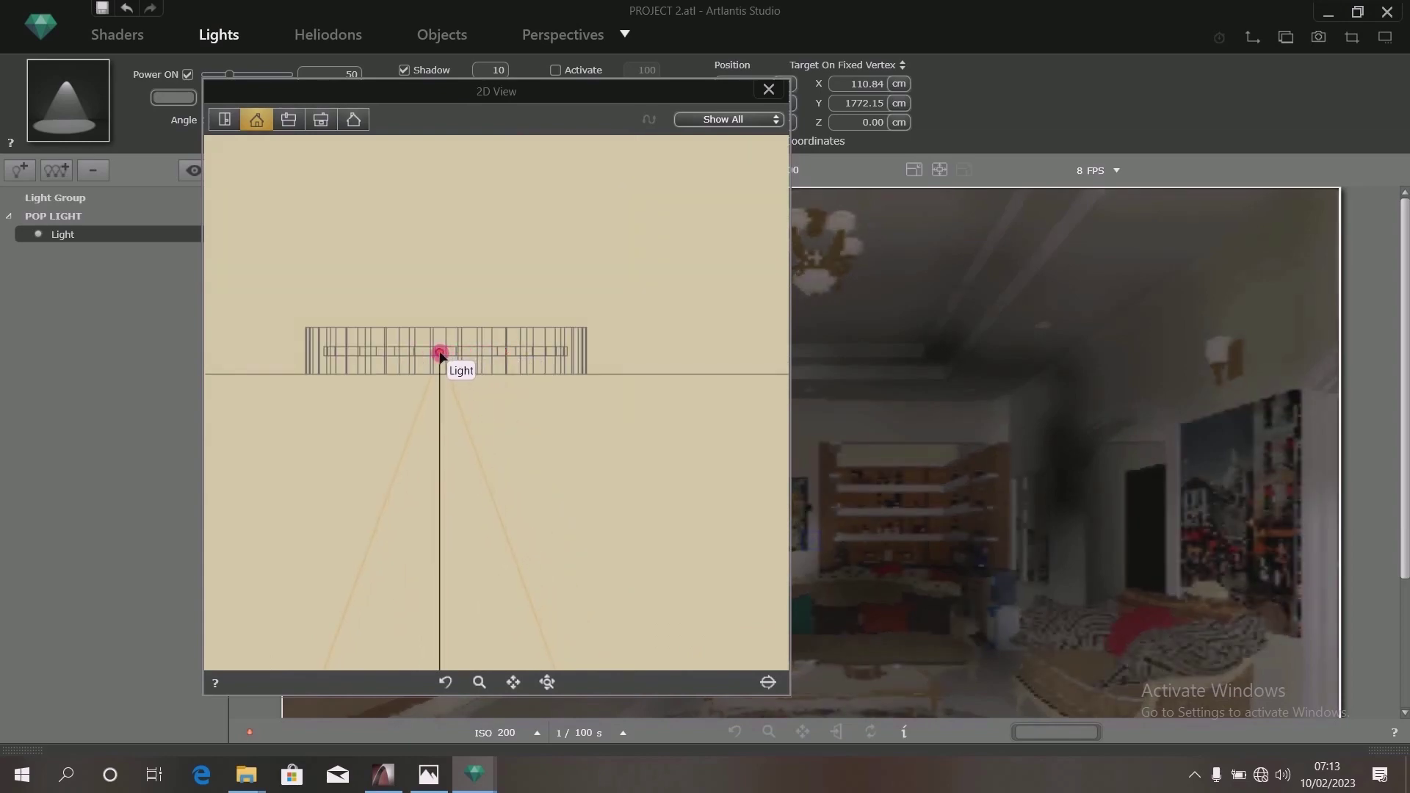
scroll(440, 355, "down", 5)
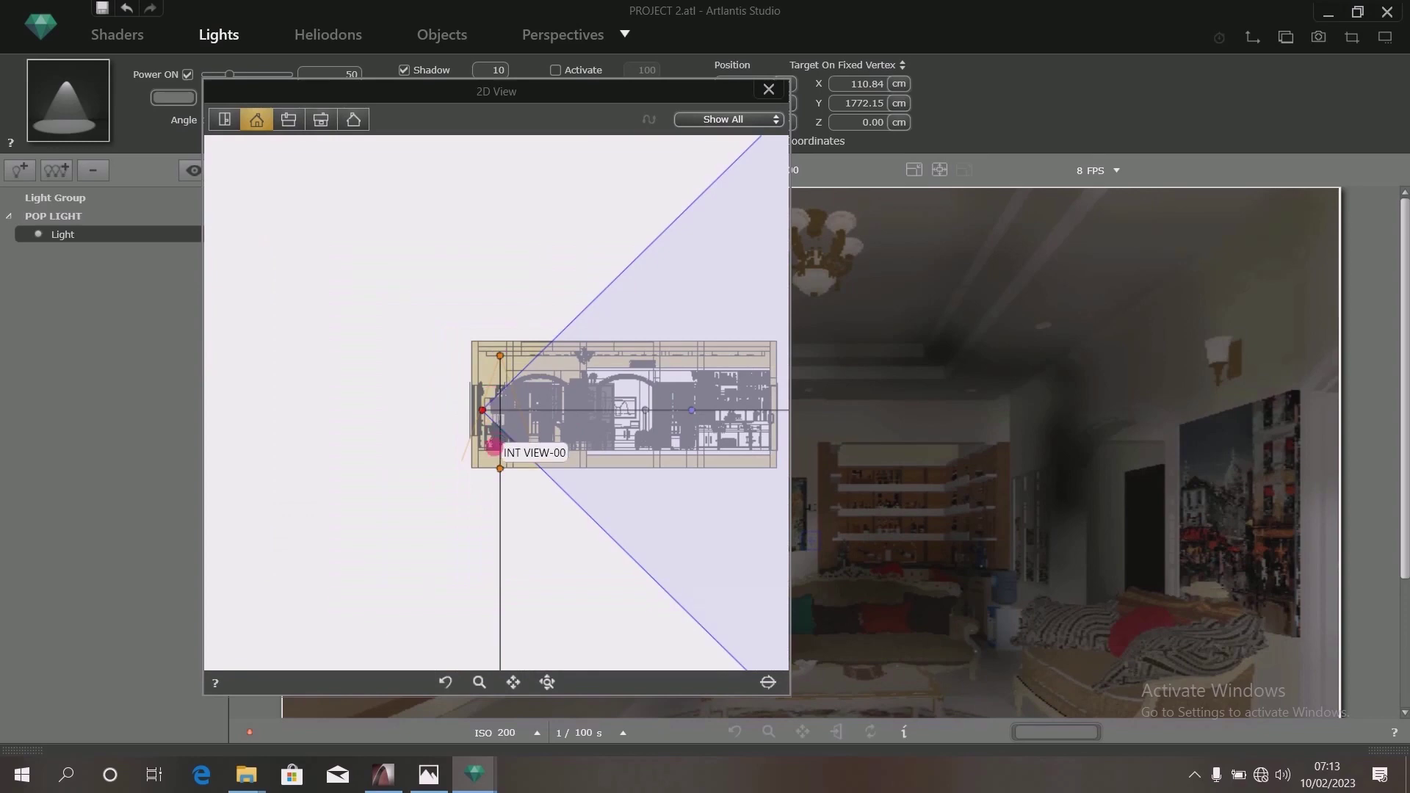
scroll(507, 489, "up", 5)
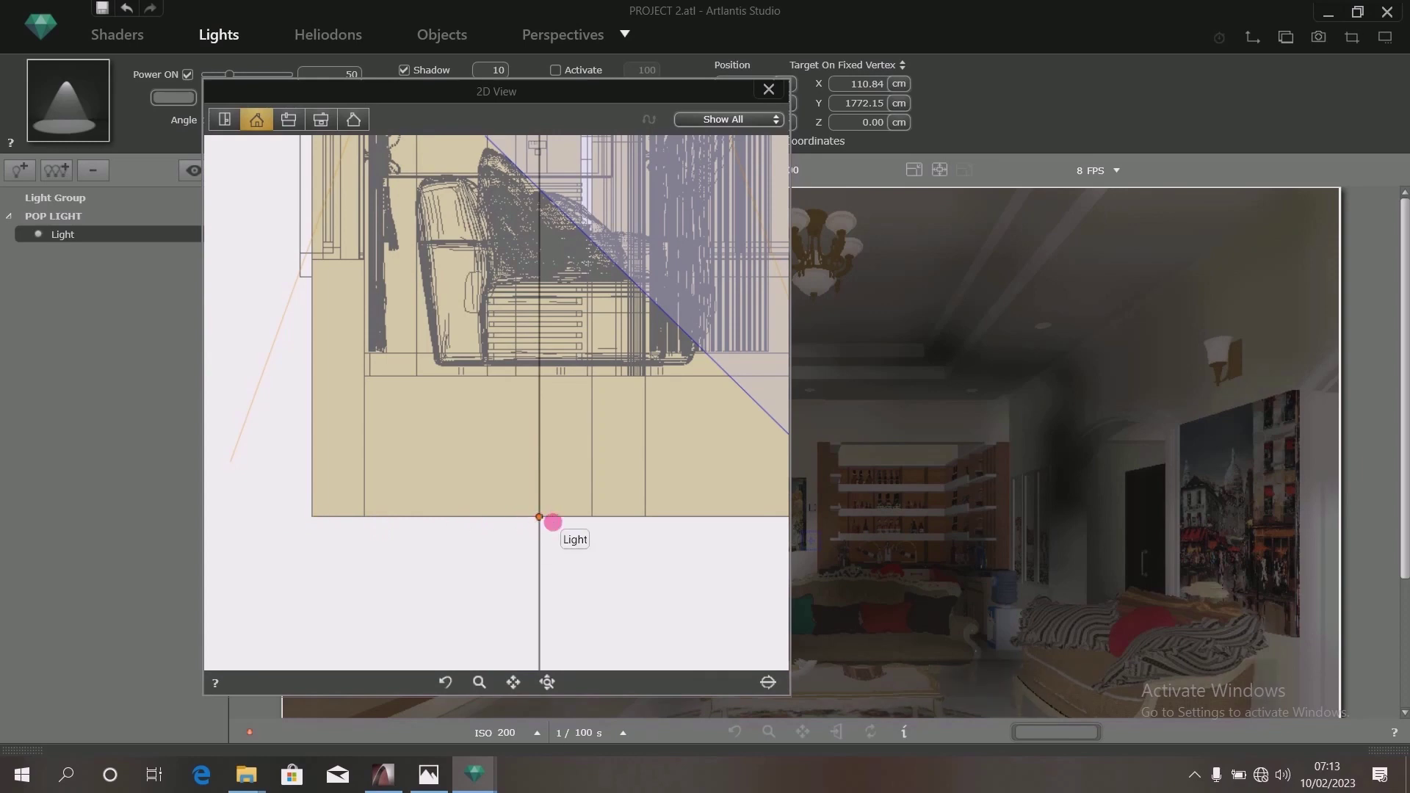
scroll(530, 511, "down", 5)
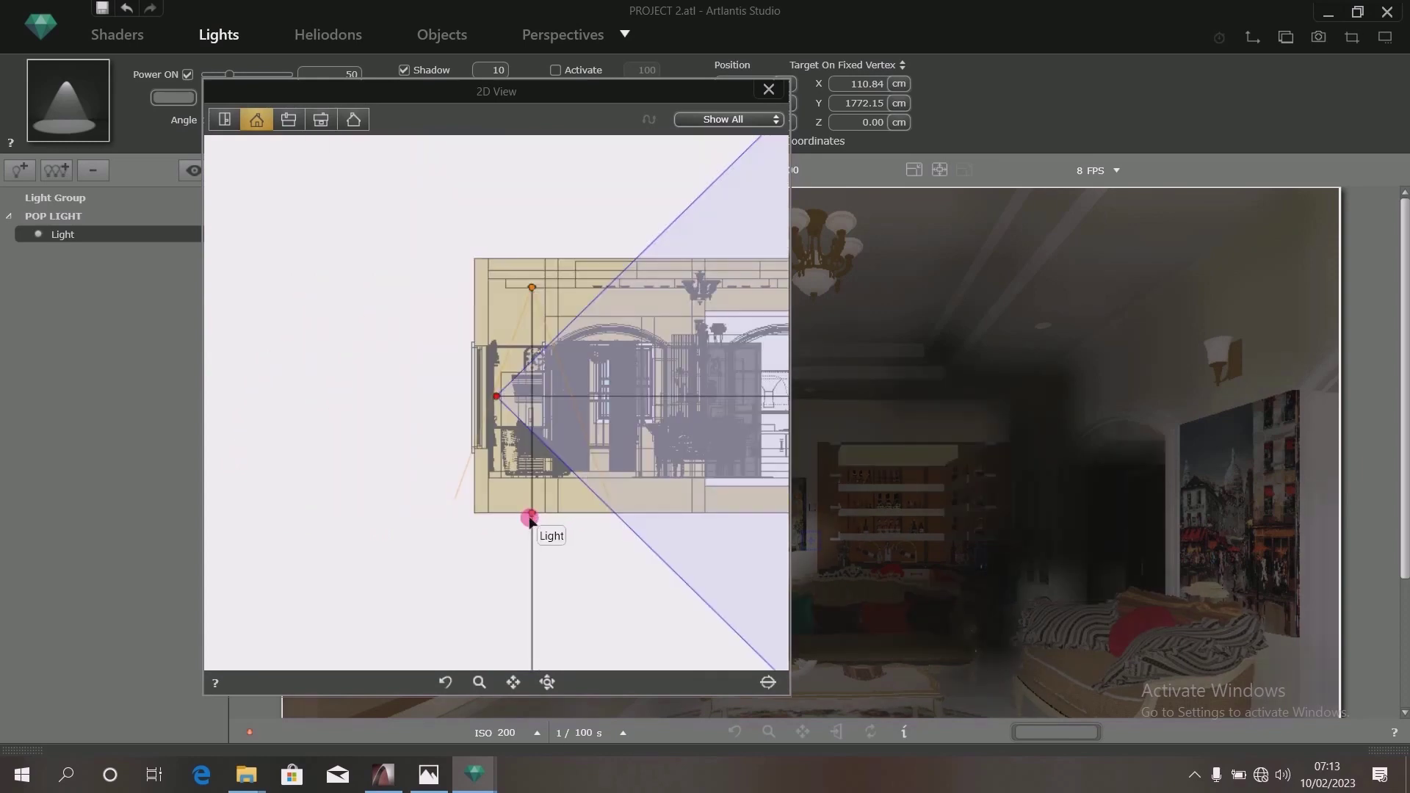
left_click(290, 120)
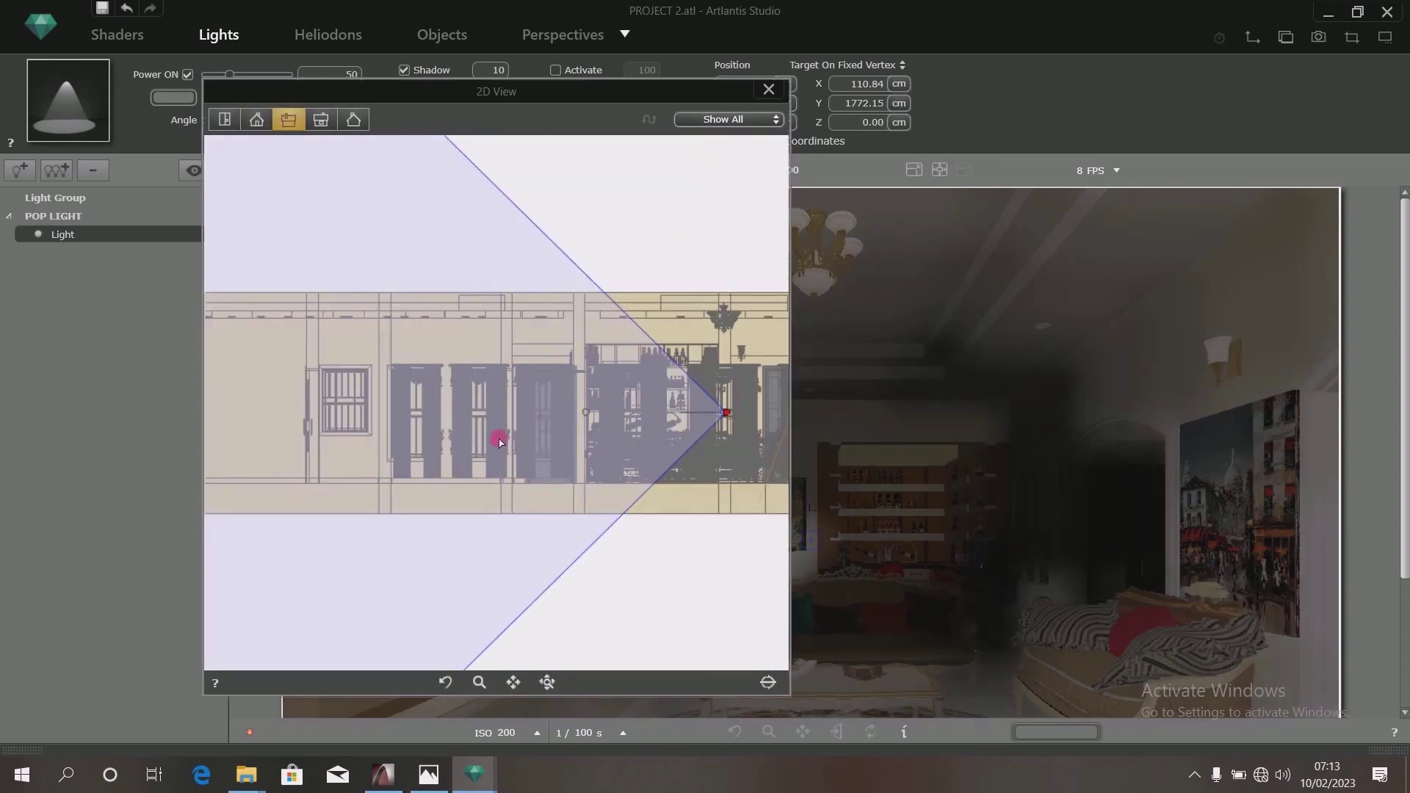
scroll(462, 406, "down", 2)
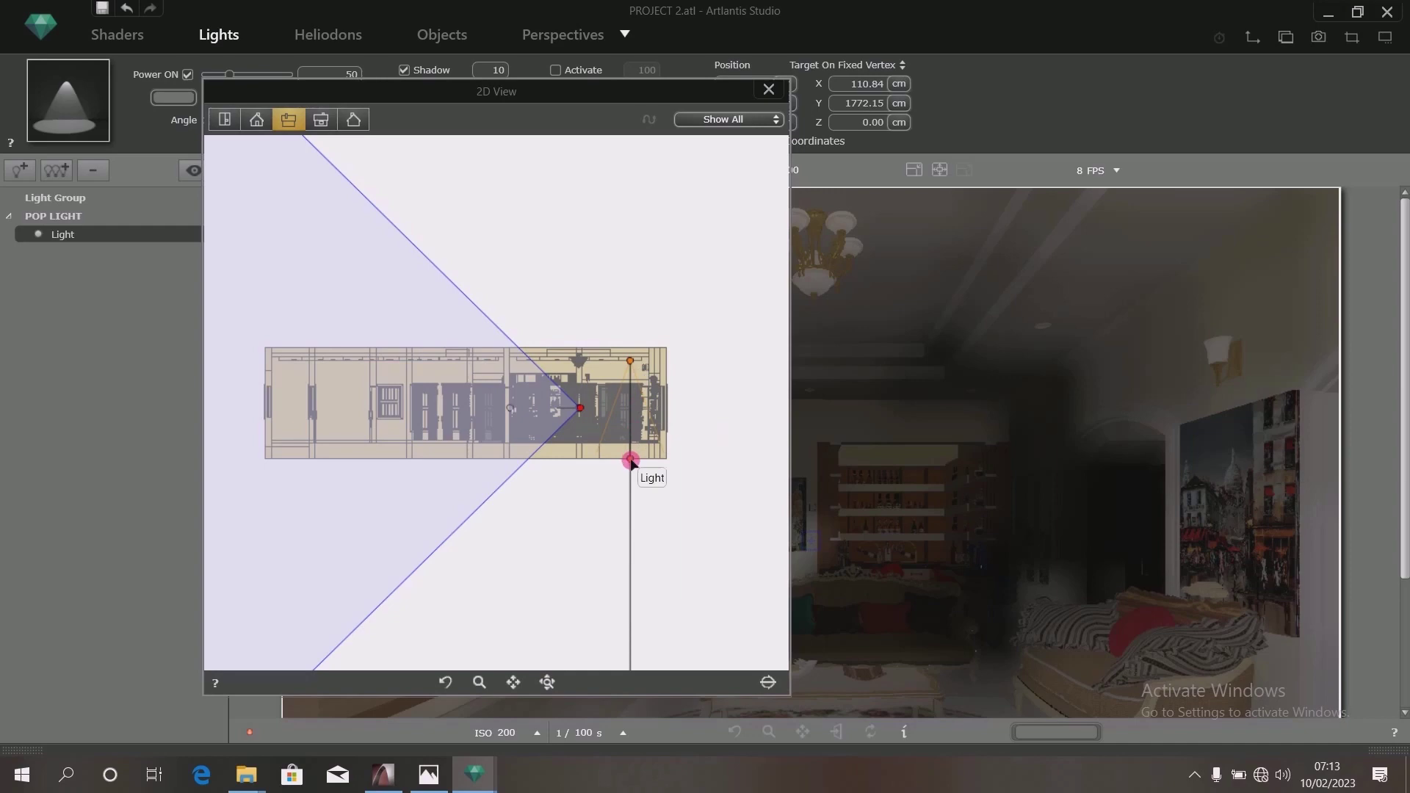
left_click(320, 119)
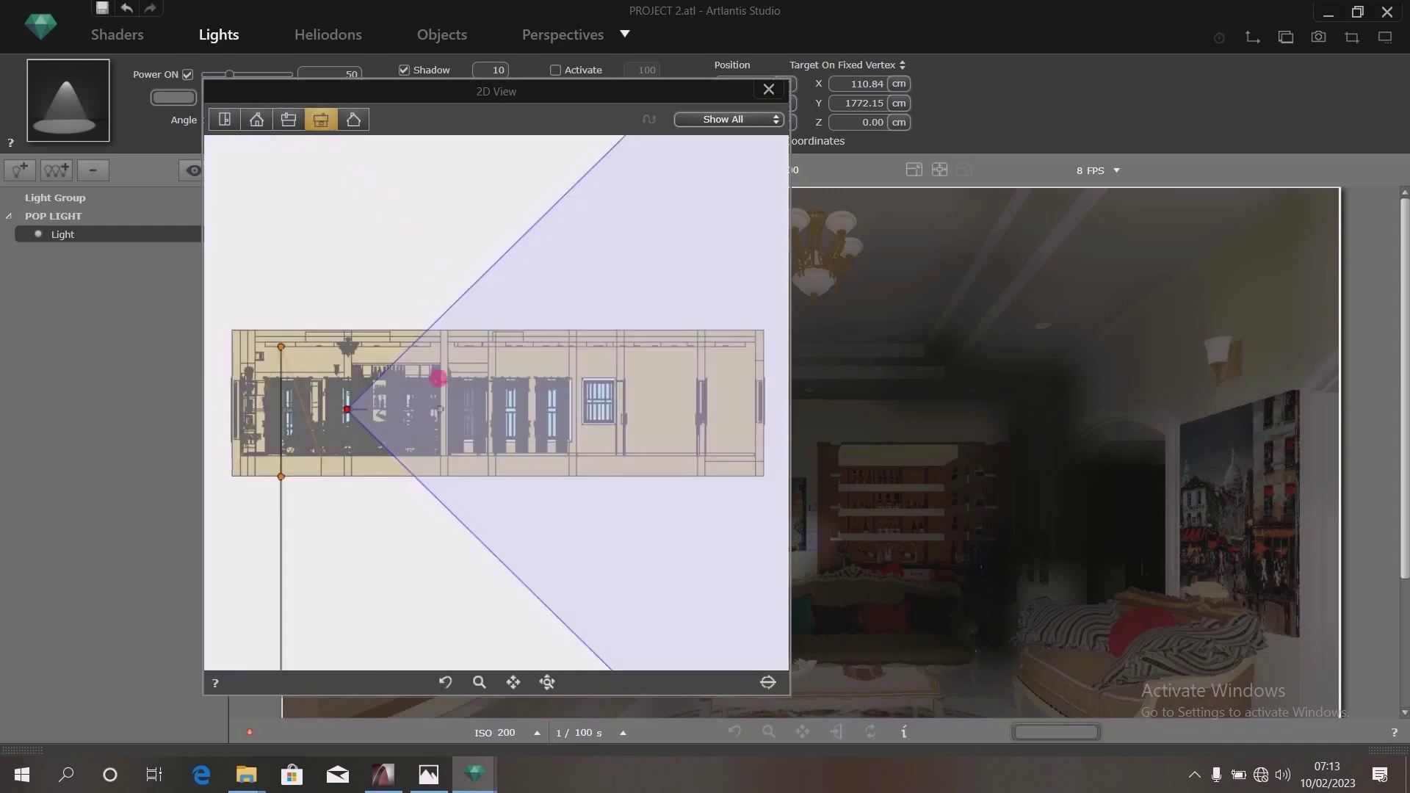
left_click(354, 120)
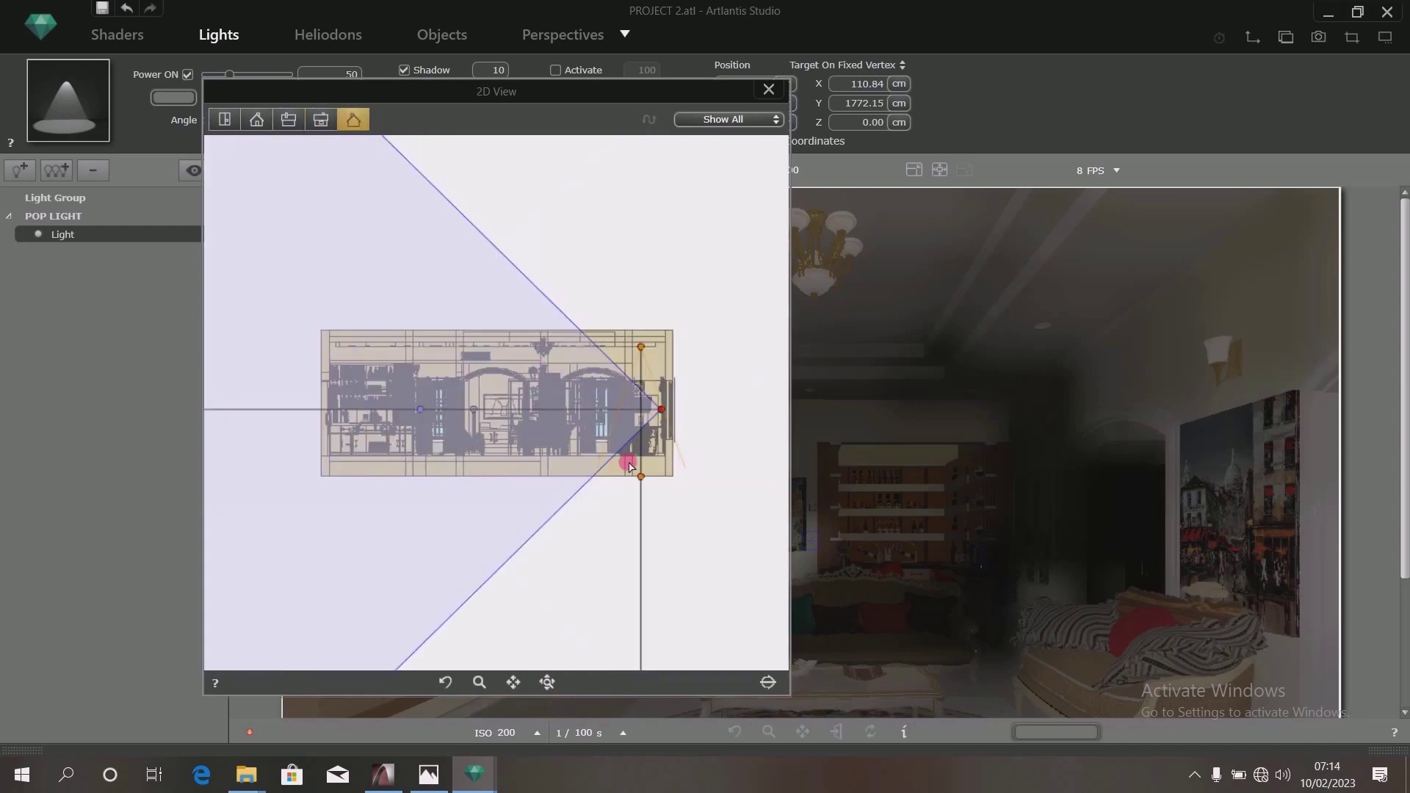
left_click(256, 120)
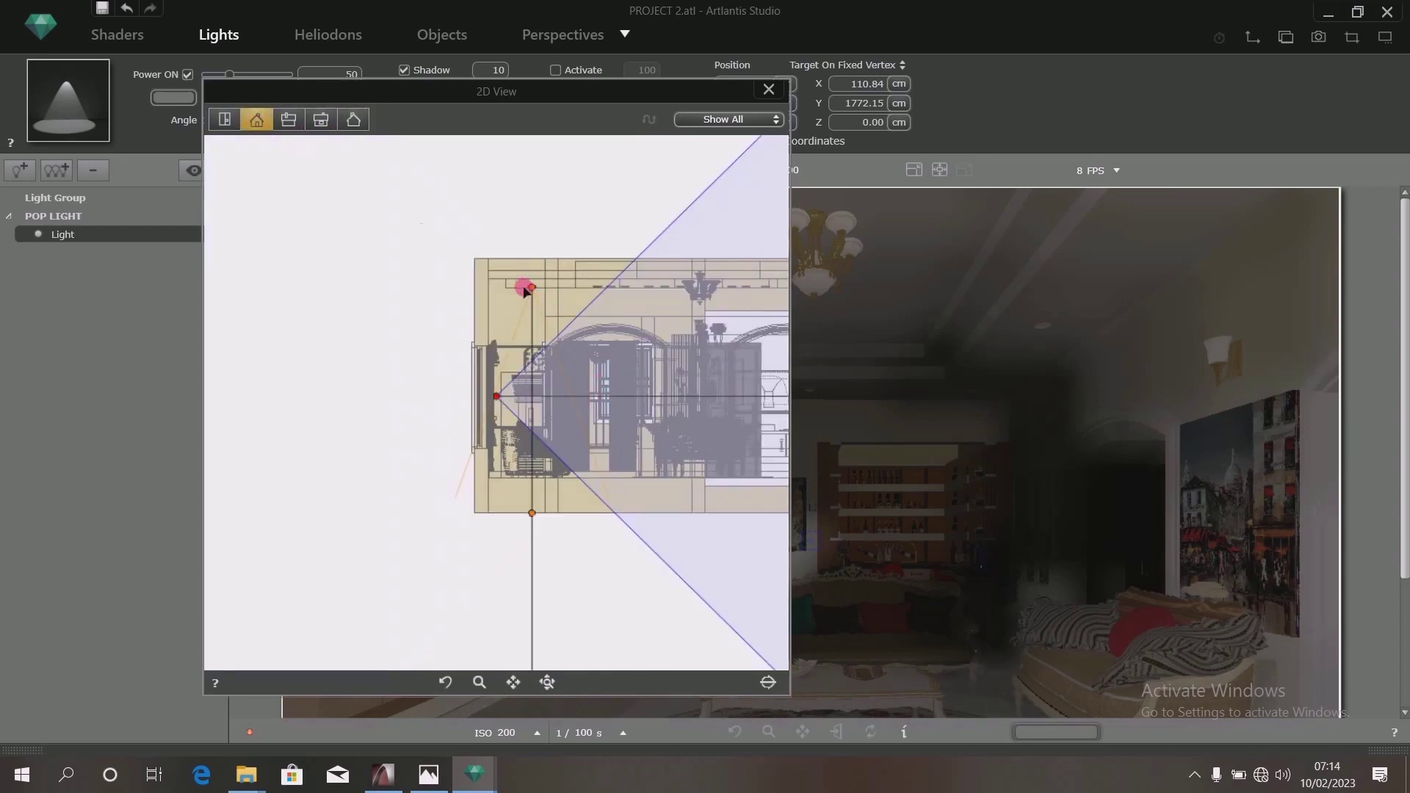
left_click_drag(630, 93, 416, 117)
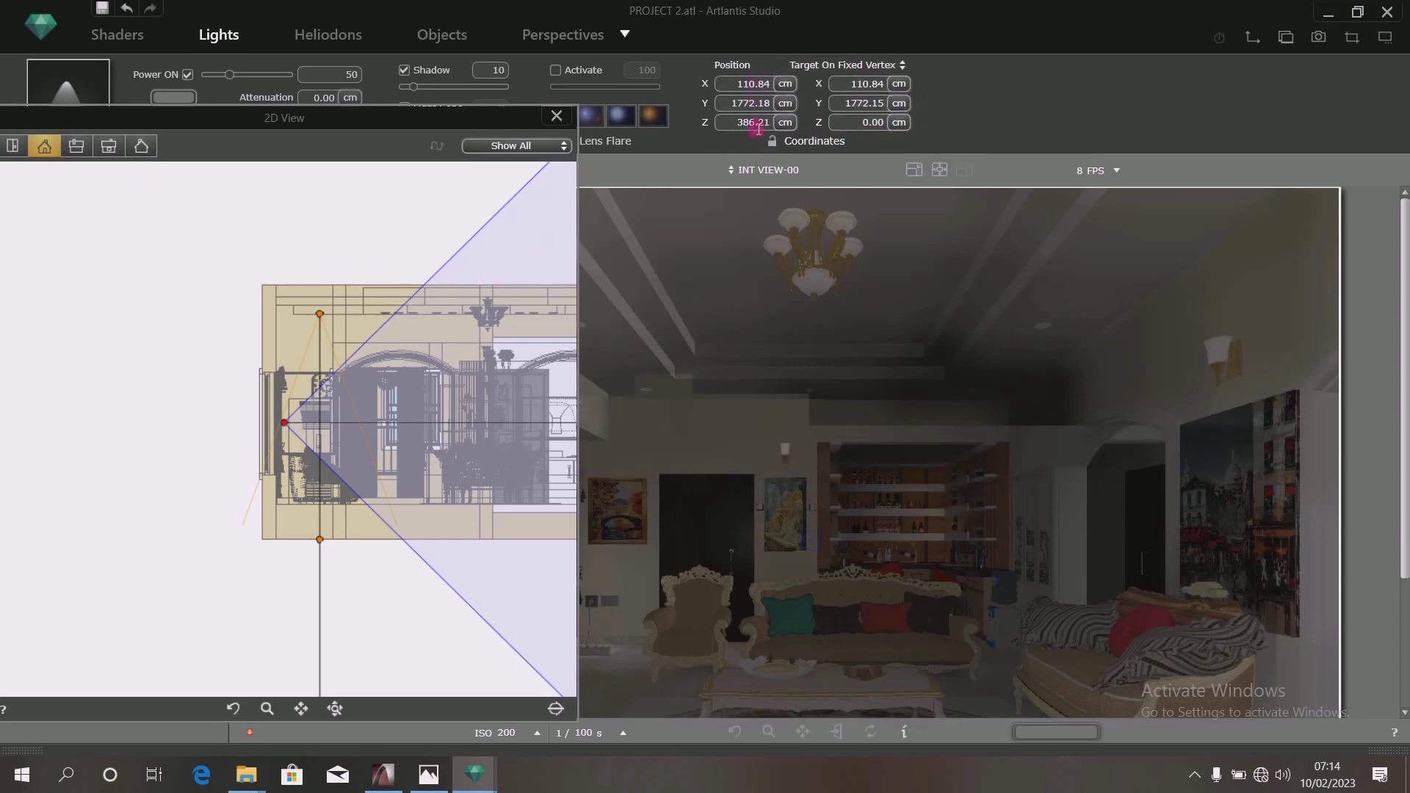
- Switch the 2D drawing to top view and set the target Y to 1772.18 to match the position
left_click_drag(179, 123, 255, 116)
left_click(90, 140)
scroll(330, 424, "up", 3)
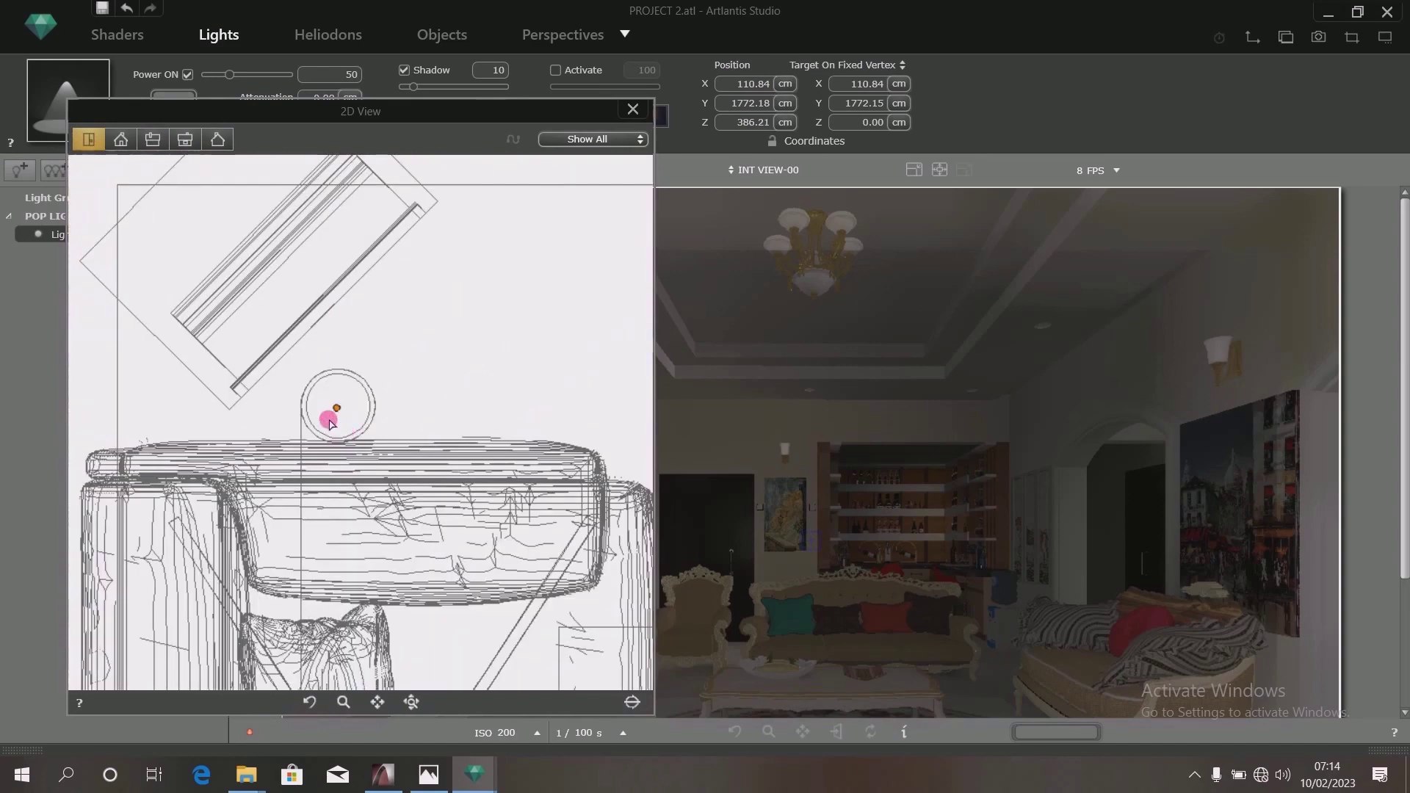
scroll(331, 423, "up", 2)
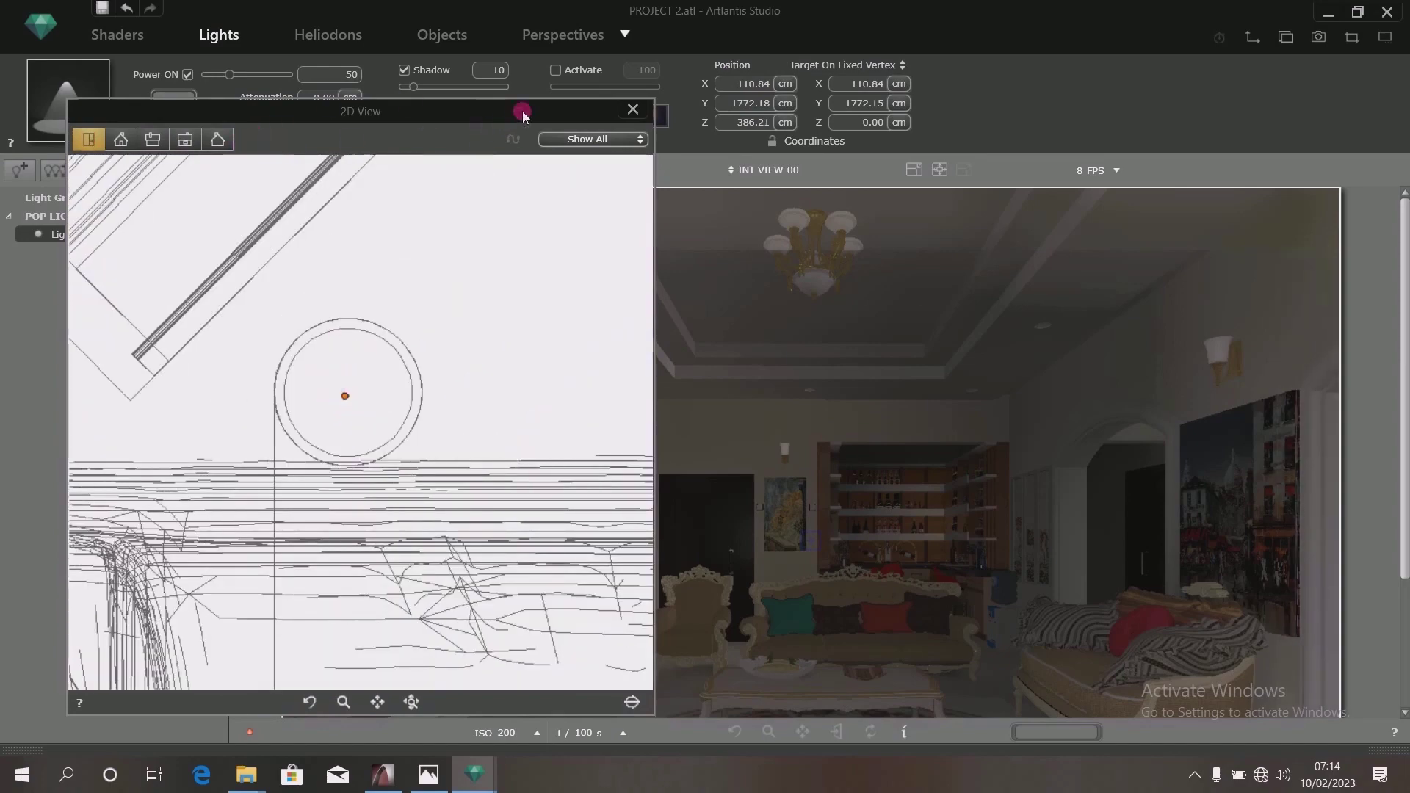
left_click_drag(522, 112, 441, 136)
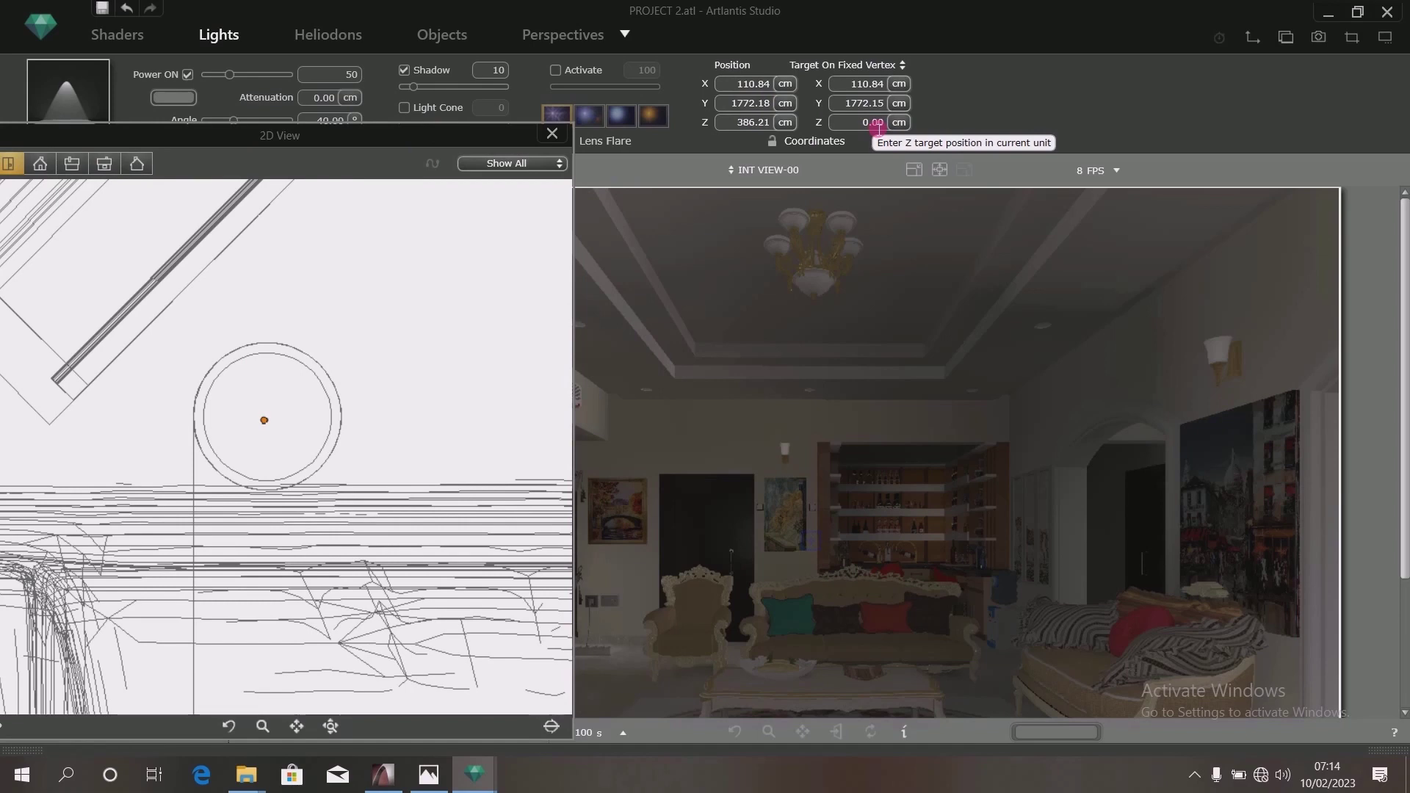
scroll(1394, 321, "down", 3)
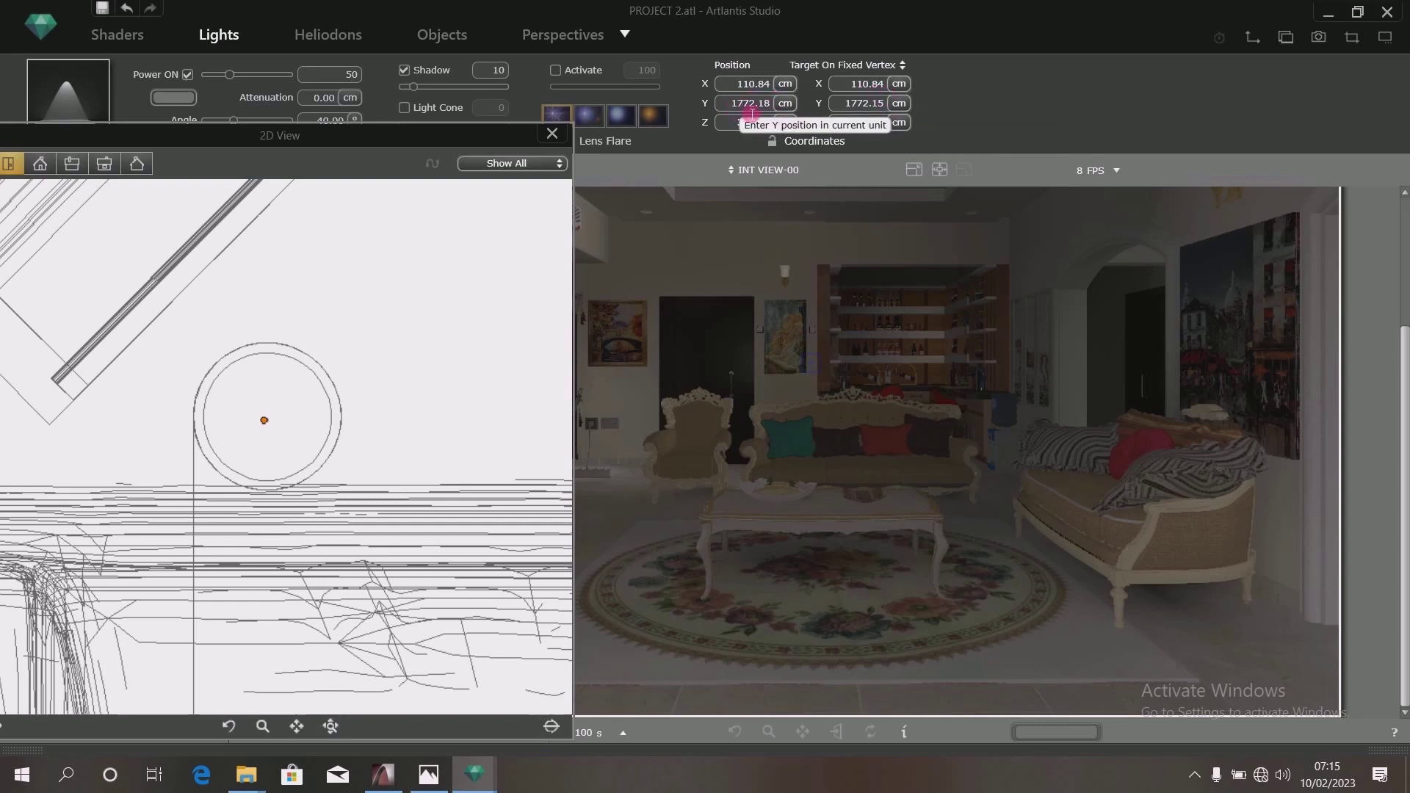
double_click(887, 104)
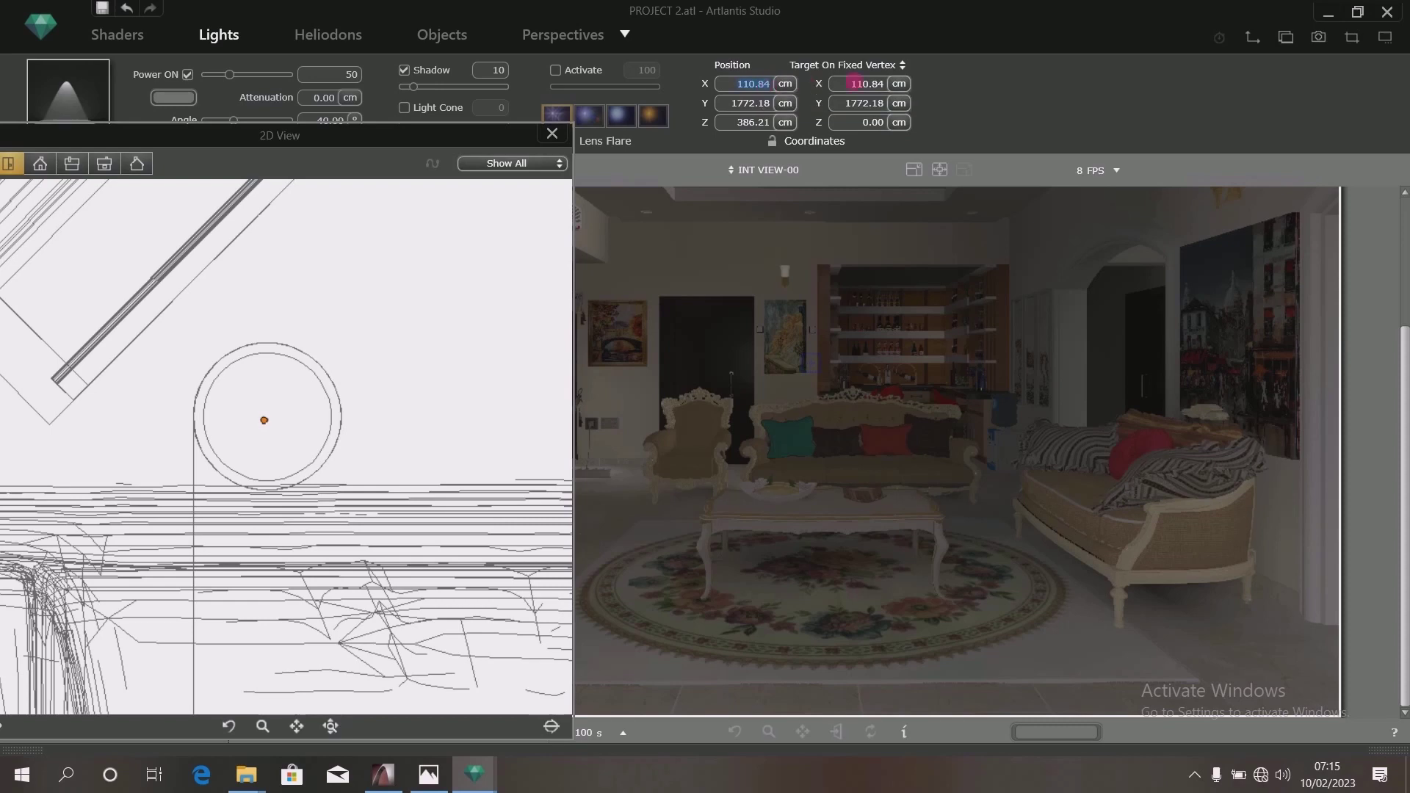
double_click(753, 85)
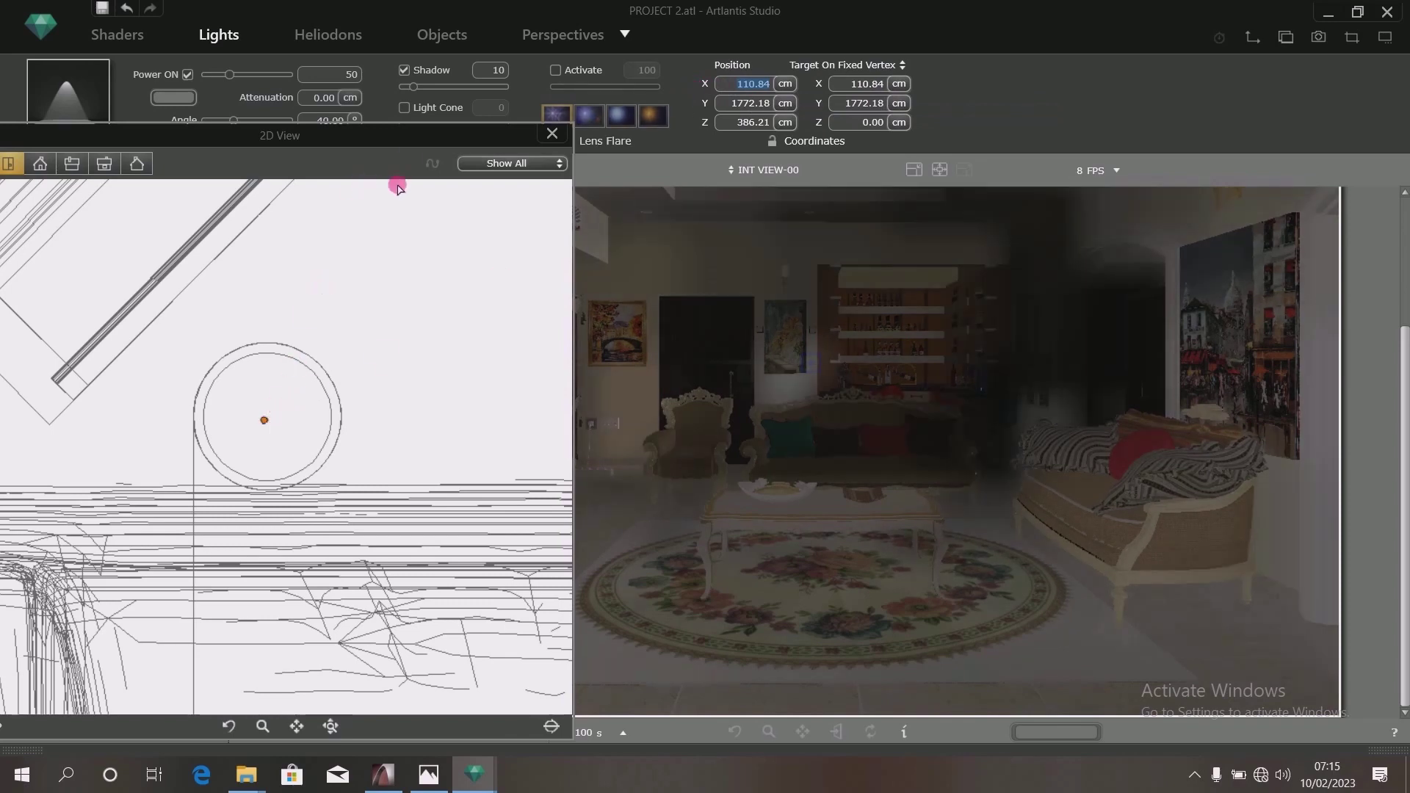
- In the front elevation, move the spot's target directly below the light
left_click_drag(444, 139, 790, 137)
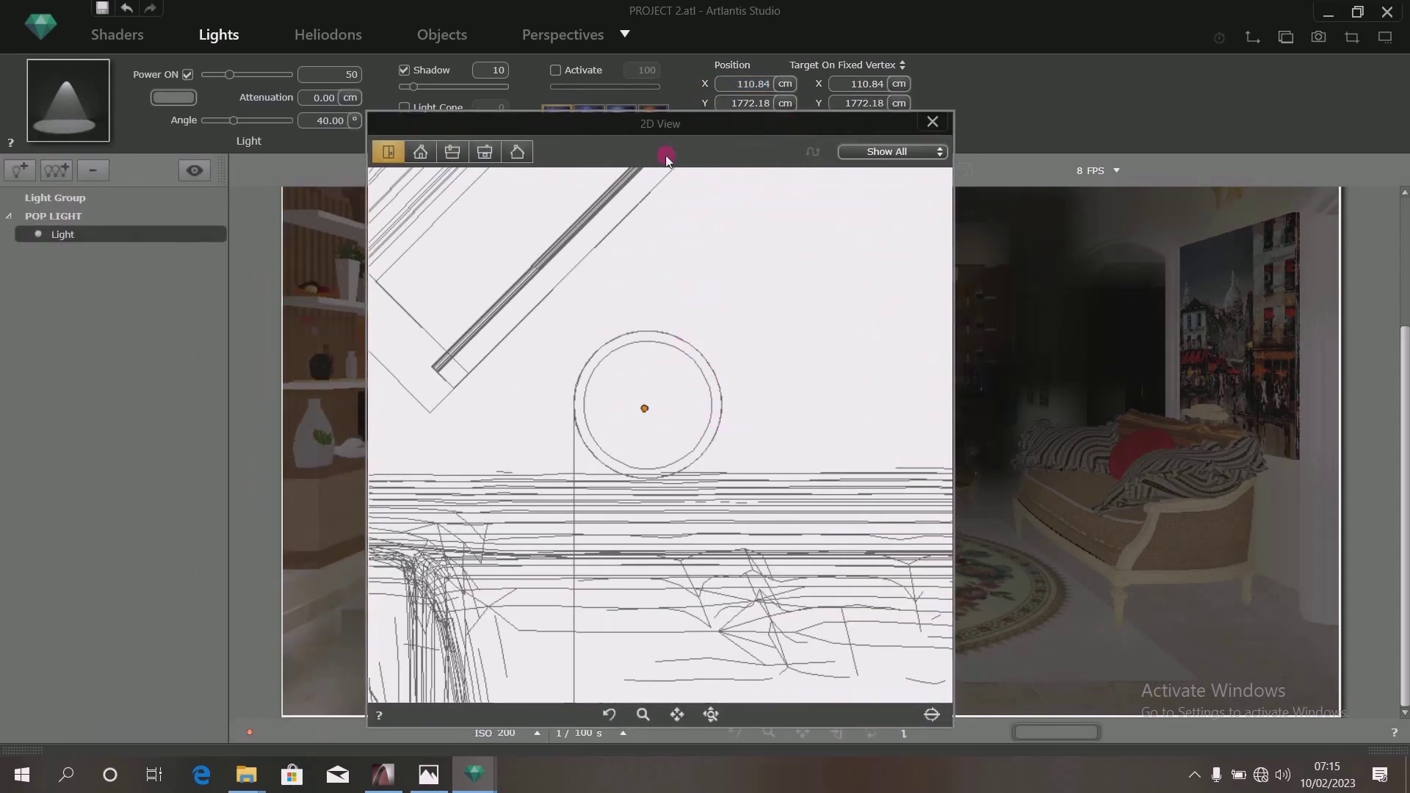
left_click(421, 153)
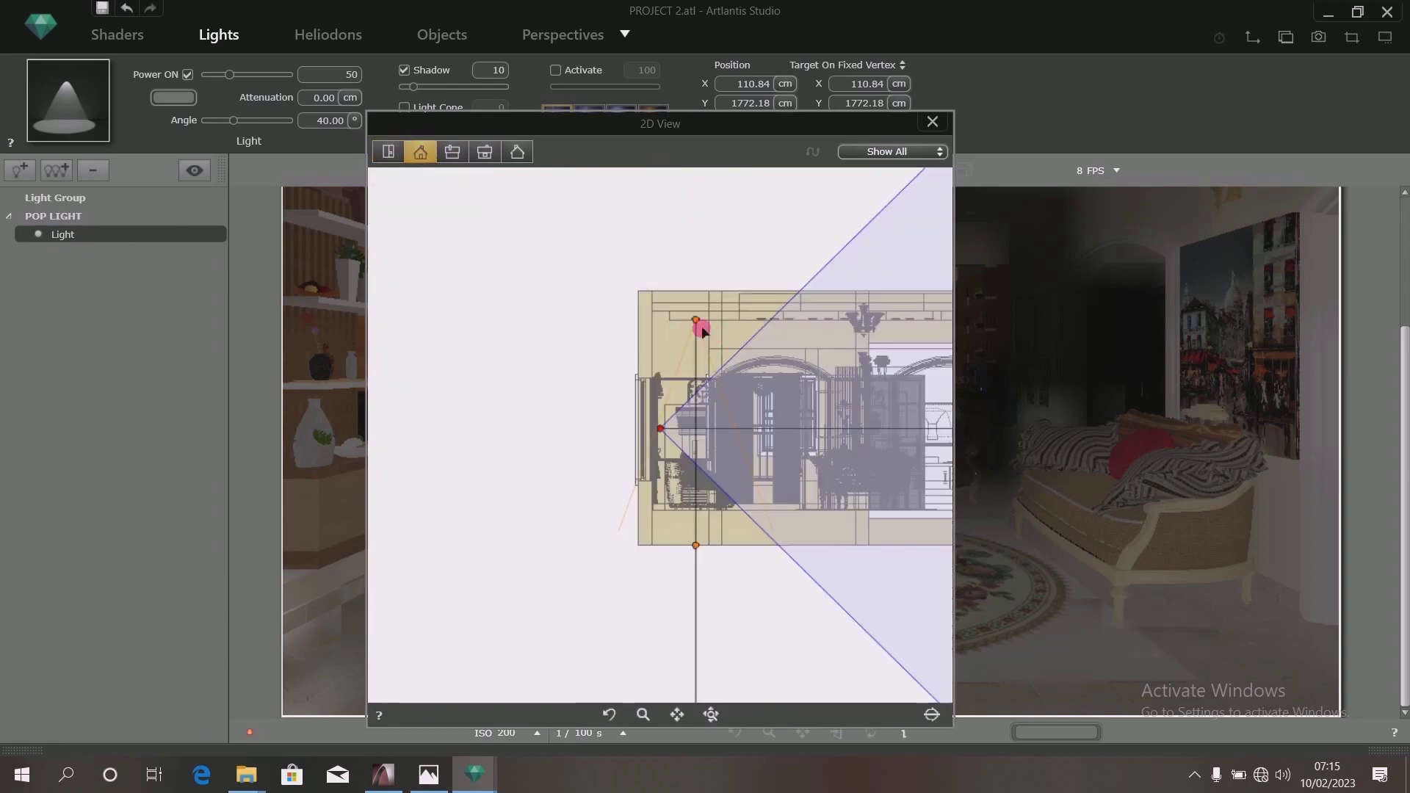
scroll(691, 315, "up", 4)
left_click_drag(677, 315, 799, 200)
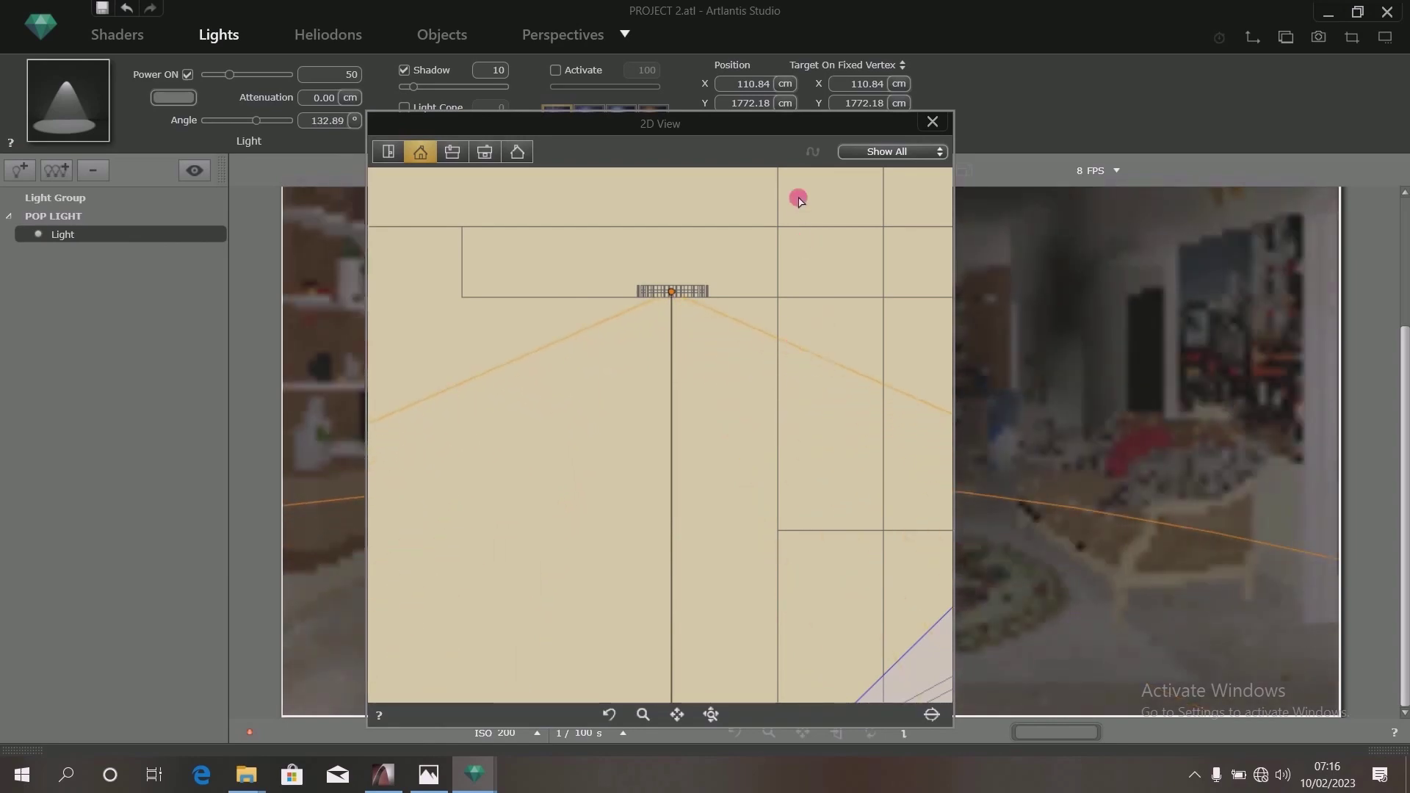
- Set the spot's cone angle to 180° and bring the 2D drawing back to centre
left_click_drag(768, 133, 313, 145)
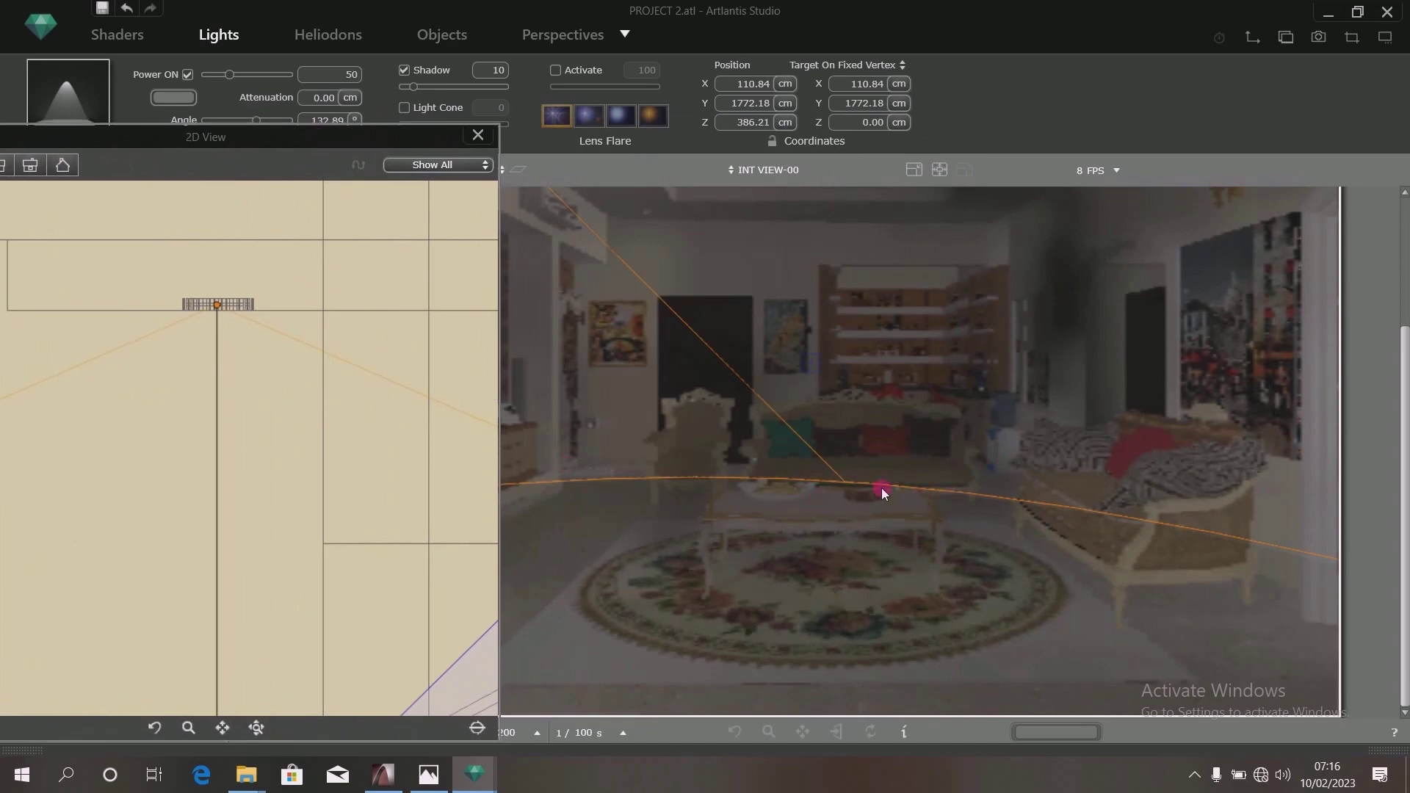
mouse_move(293, 347)
left_mouse_down()
mouse_move(306, 327)
mouse_move(299, 340)
left_mouse_up()
left_click(296, 202)
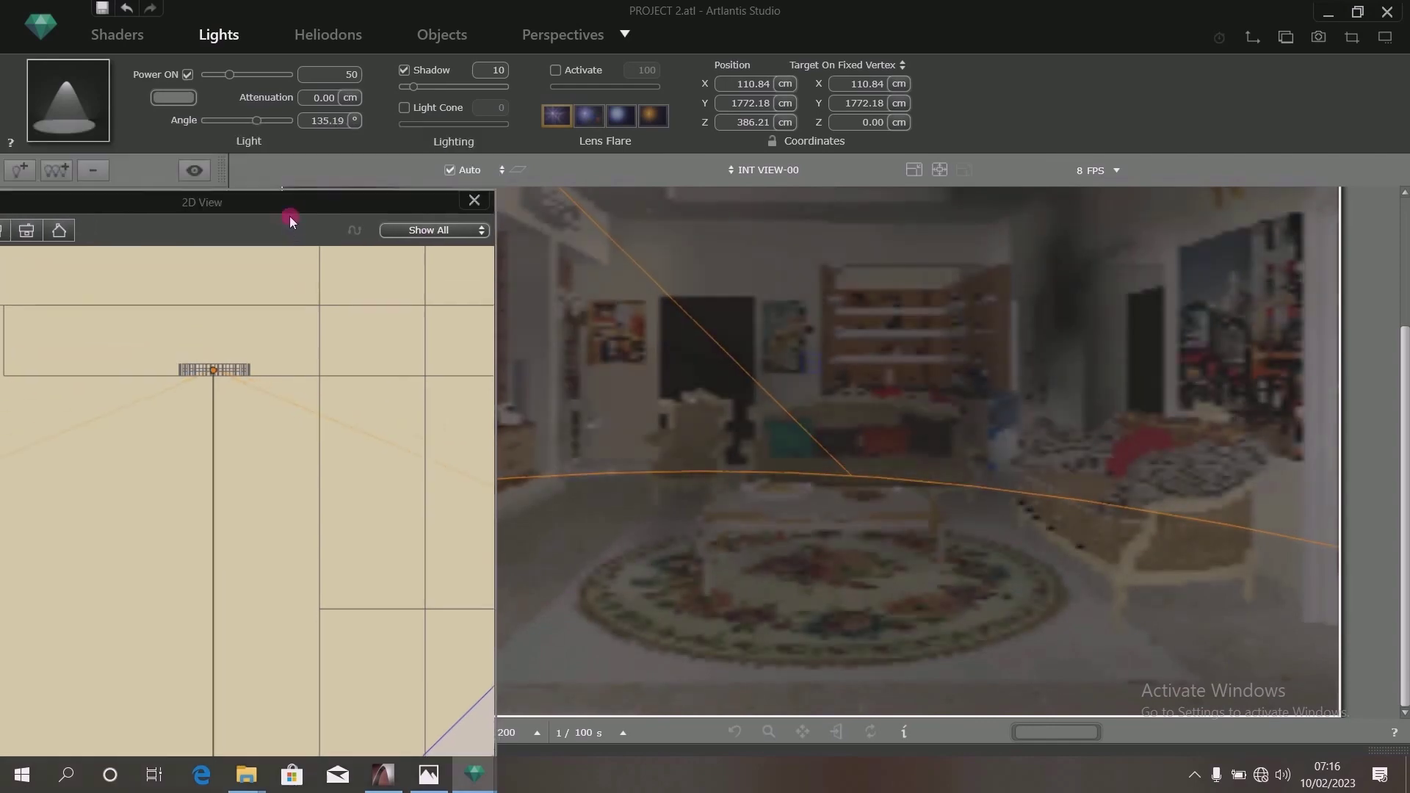
left_click(332, 129)
type("180")
key("Return")
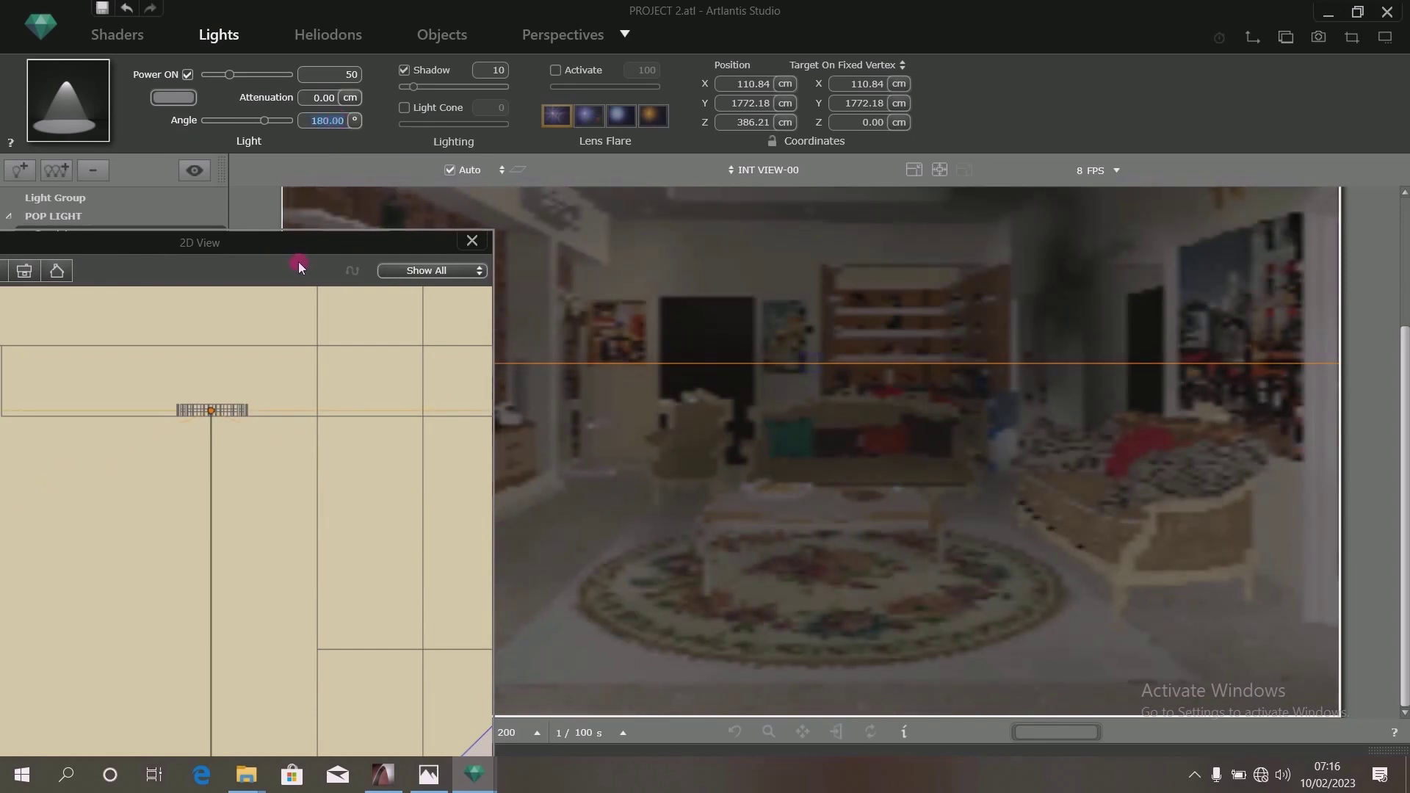
left_click_drag(340, 242, 756, 256)
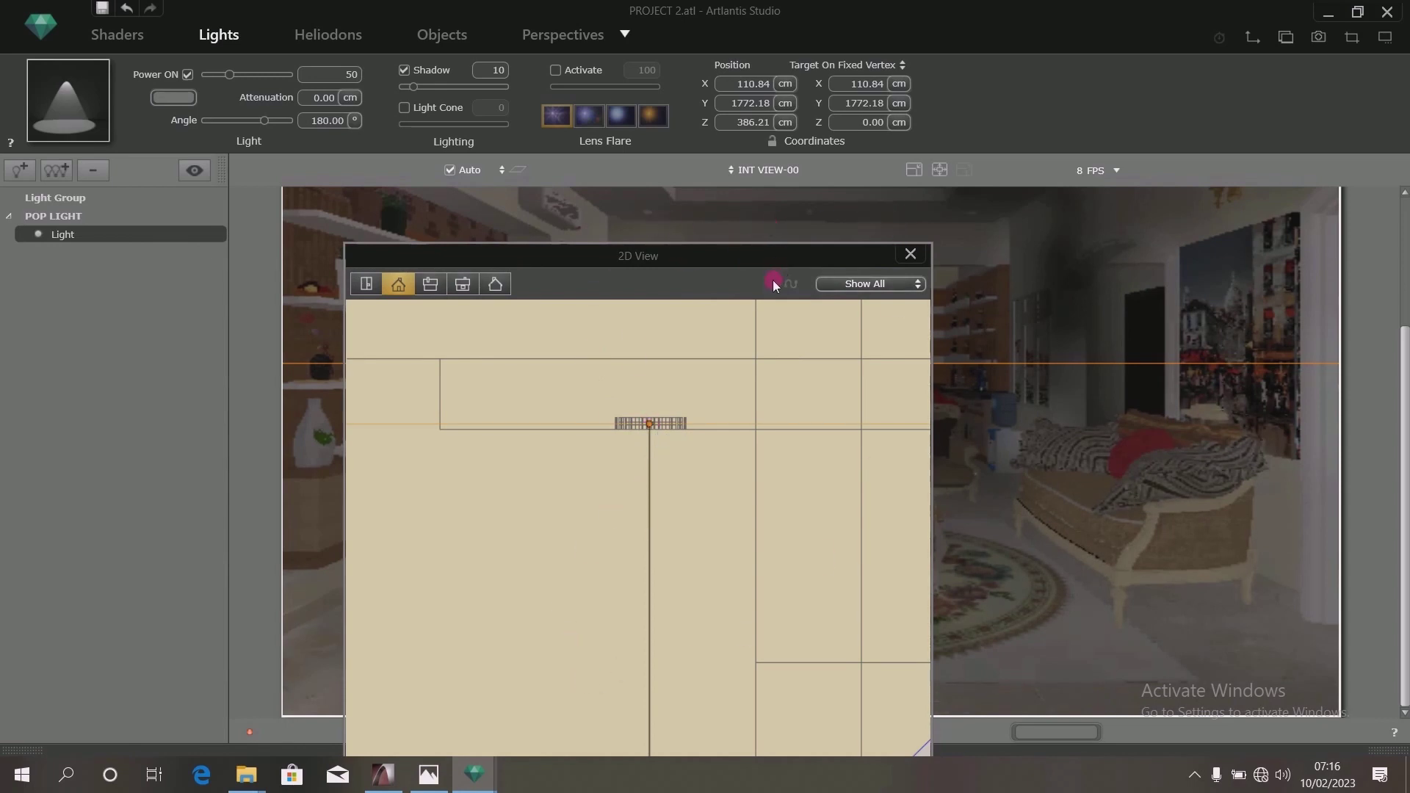
- In top view, copy the spot twice along the ceiling row as Light_2 and Light_3
left_click(366, 288)
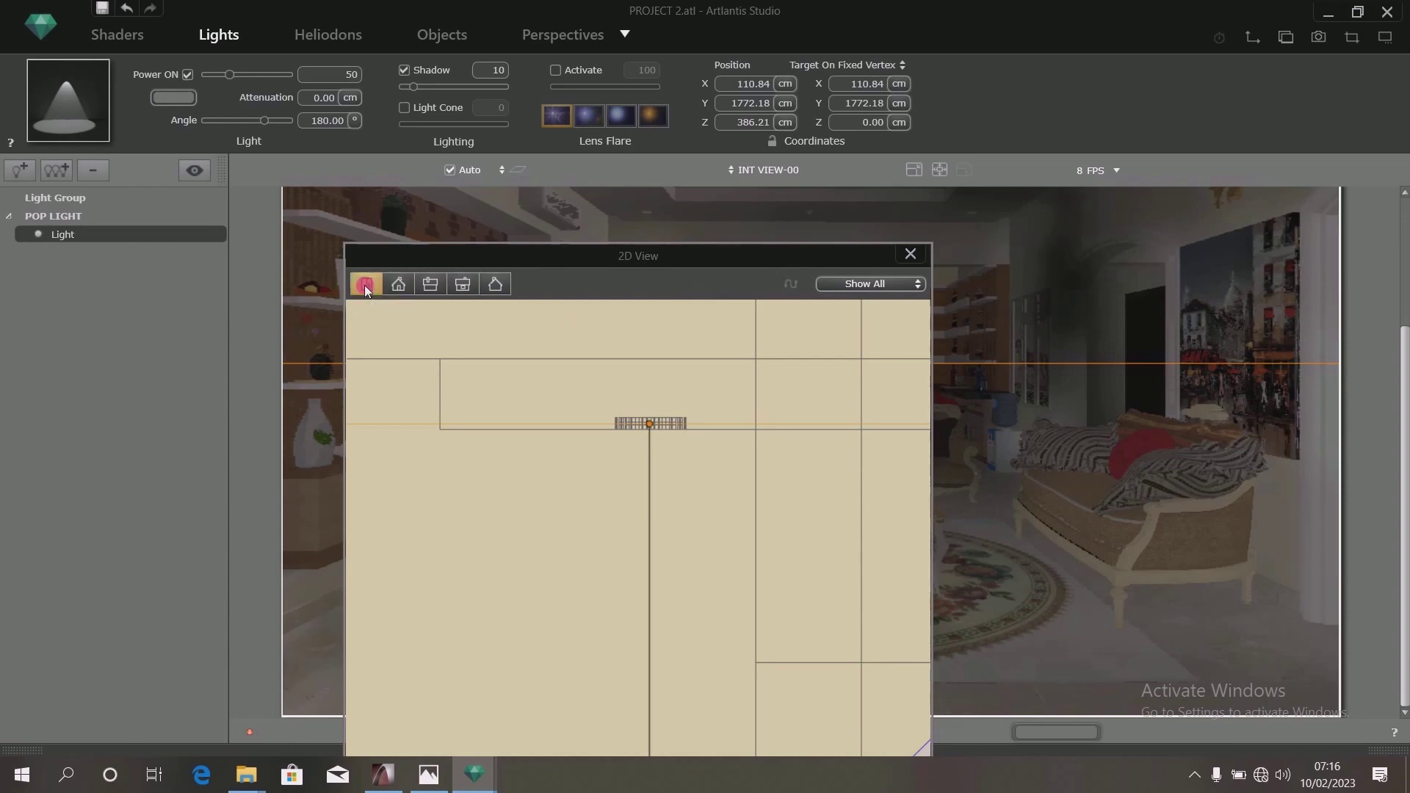
scroll(646, 485, "down", 3)
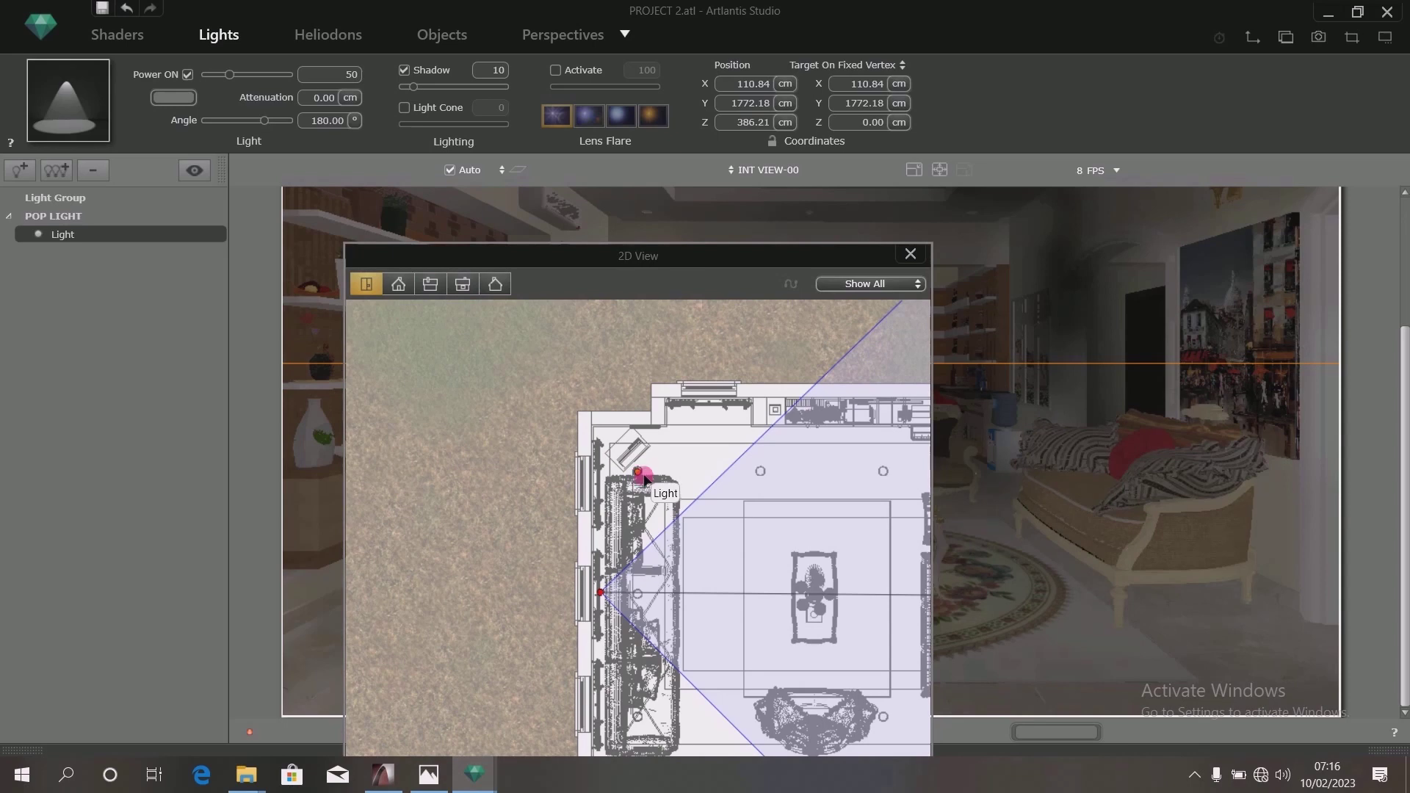
left_click_drag(641, 474, 763, 474)
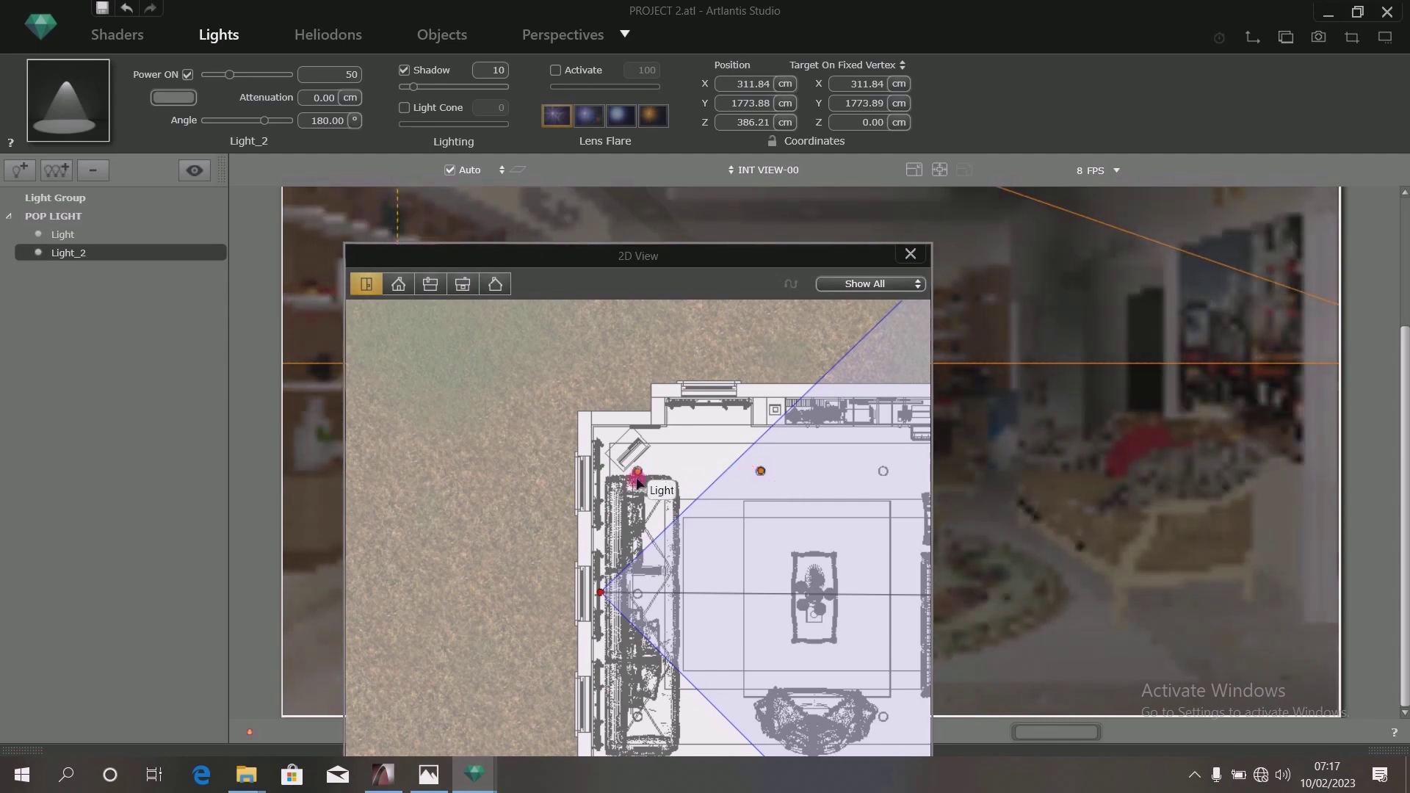
left_click_drag(637, 474, 883, 474)
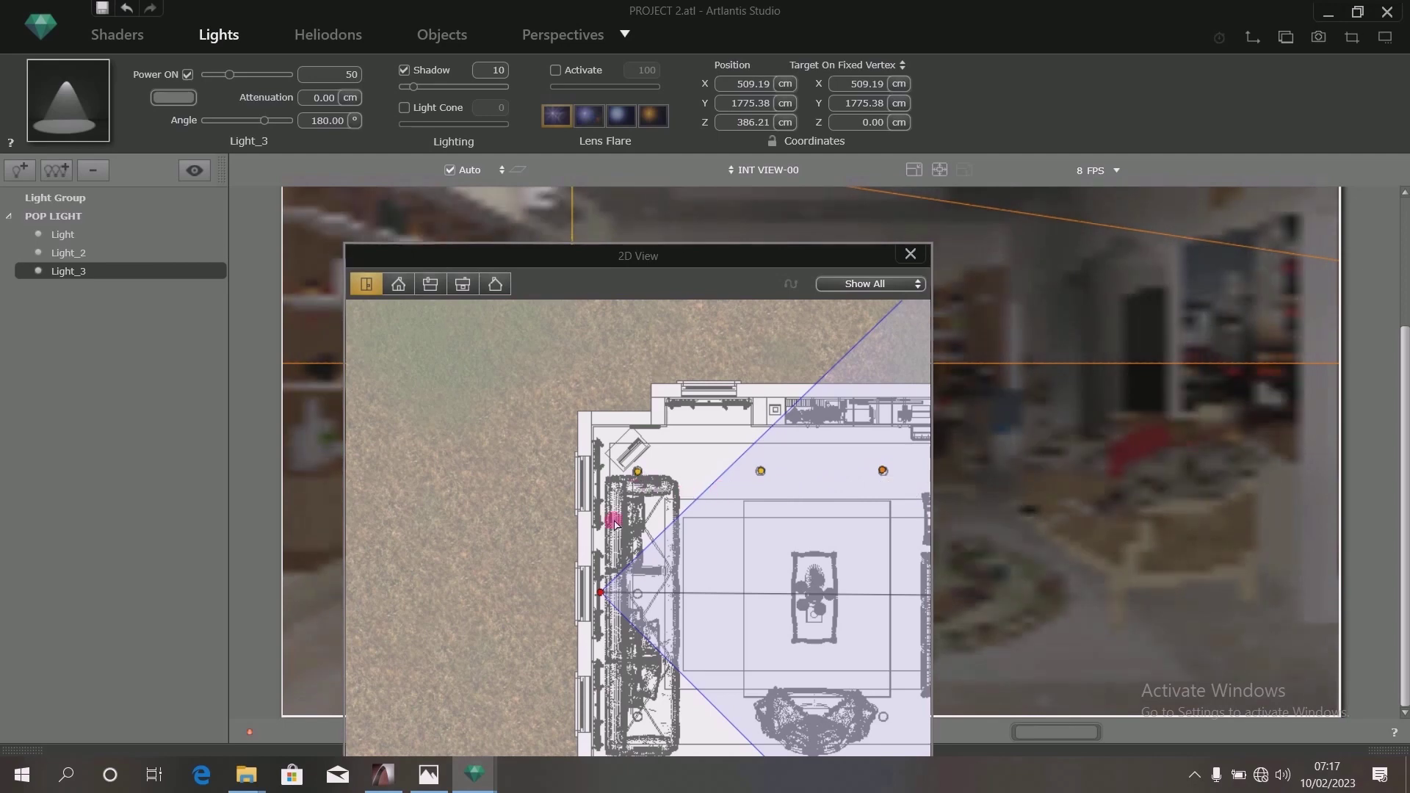
scroll(636, 534, "down", 3)
scroll(636, 534, "up", 2)
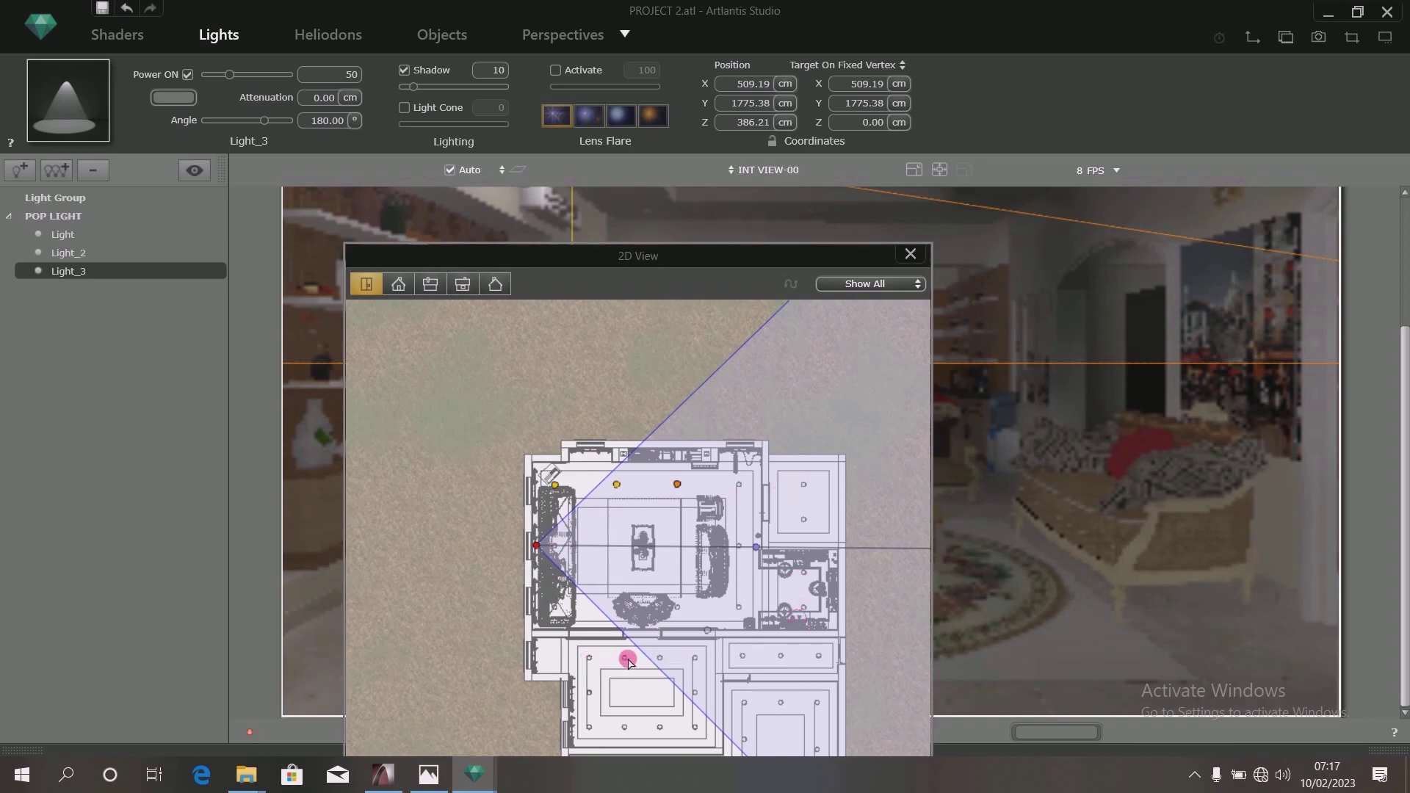
scroll(655, 661, "up", 3)
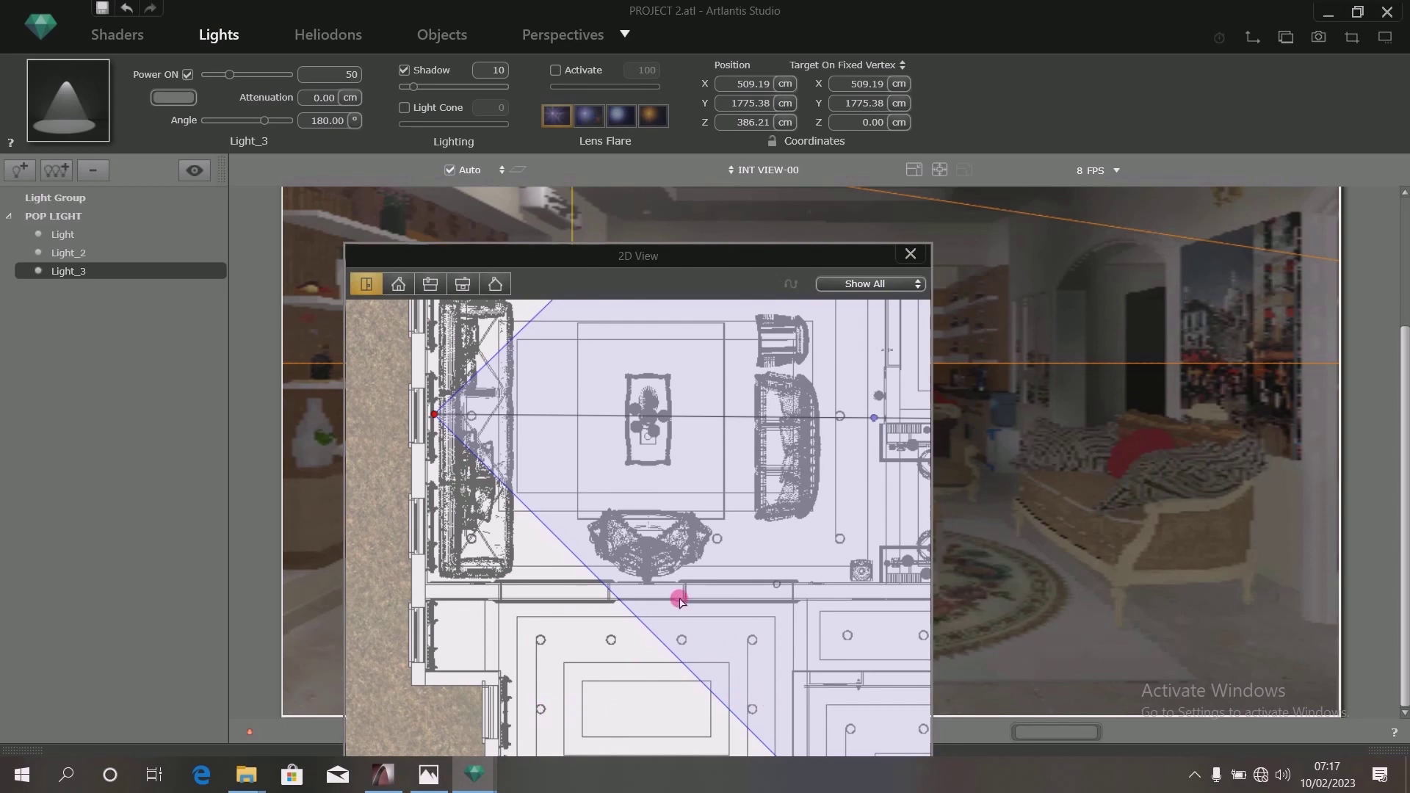
scroll(680, 600, "down", 3)
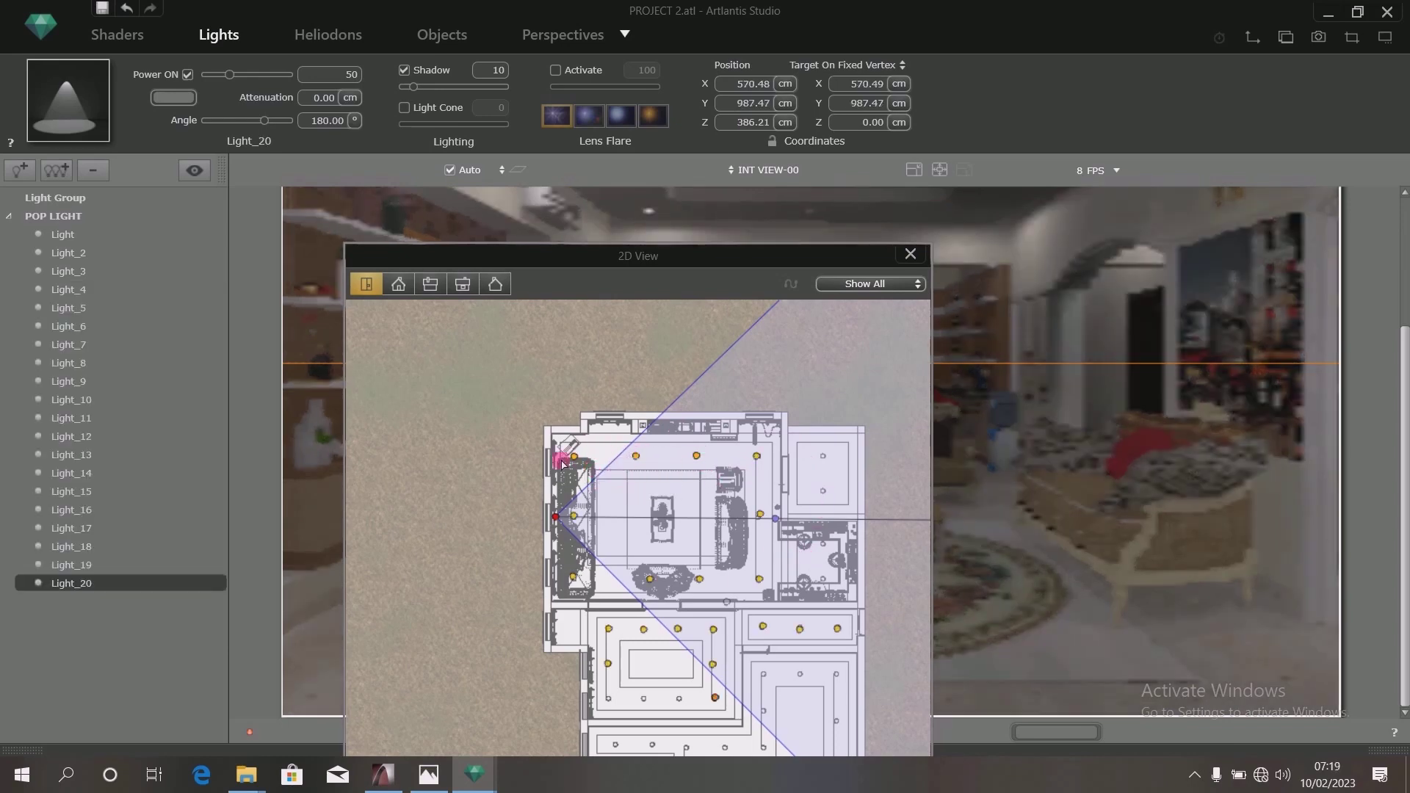
- Place Light_21 and Light_22 on the ceiling fixtures of the top-right room
left_click(825, 458)
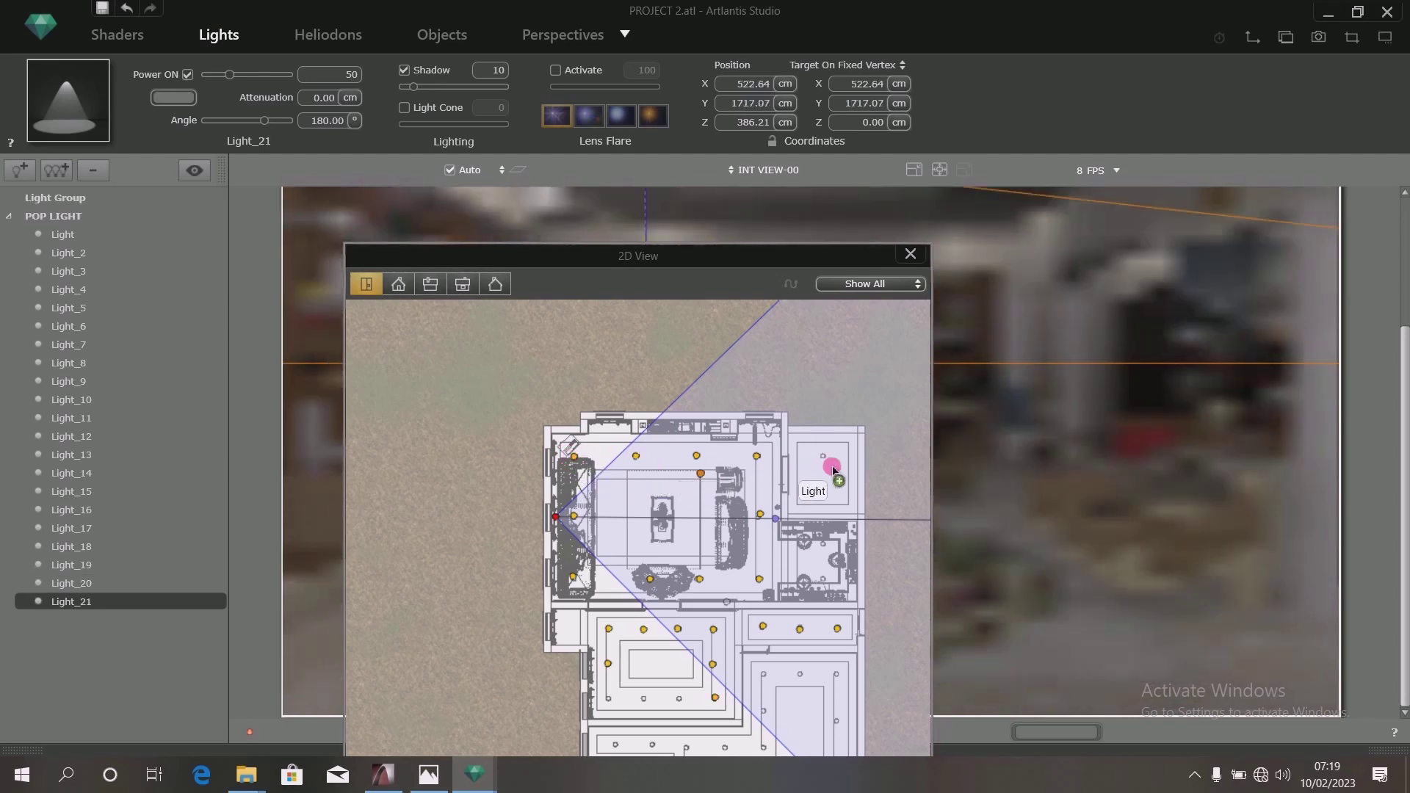
left_click_drag(827, 461, 826, 460)
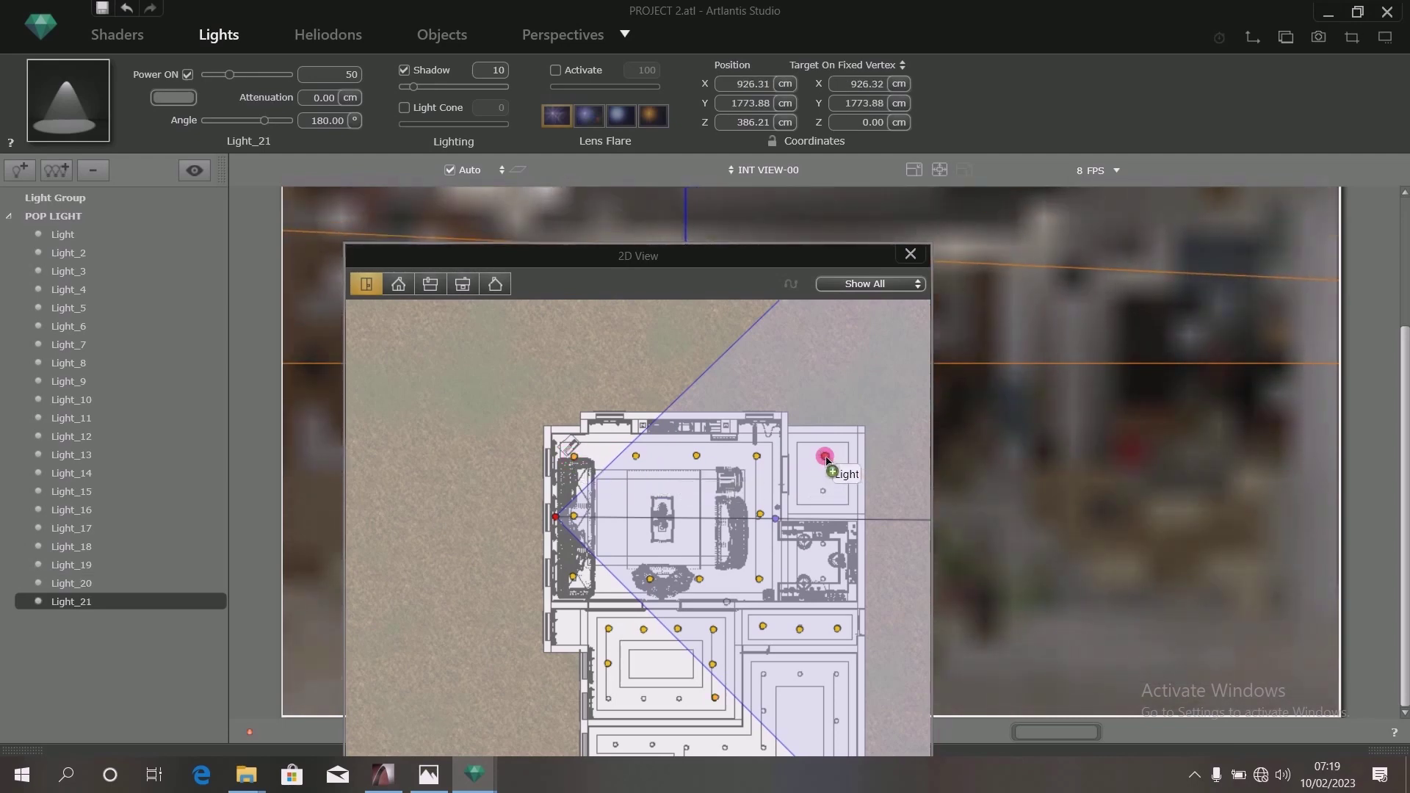
left_click(825, 494)
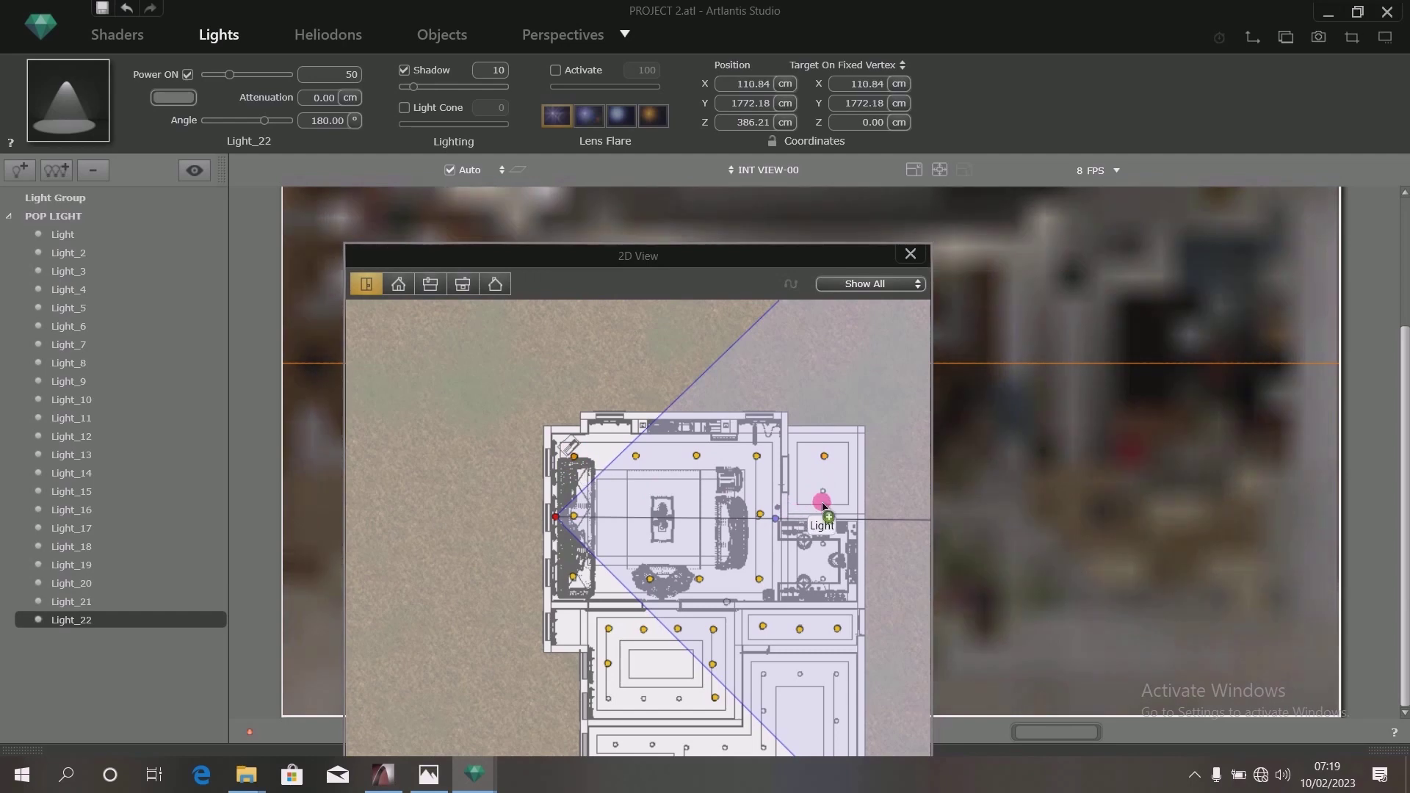
left_click_drag(828, 497, 828, 497)
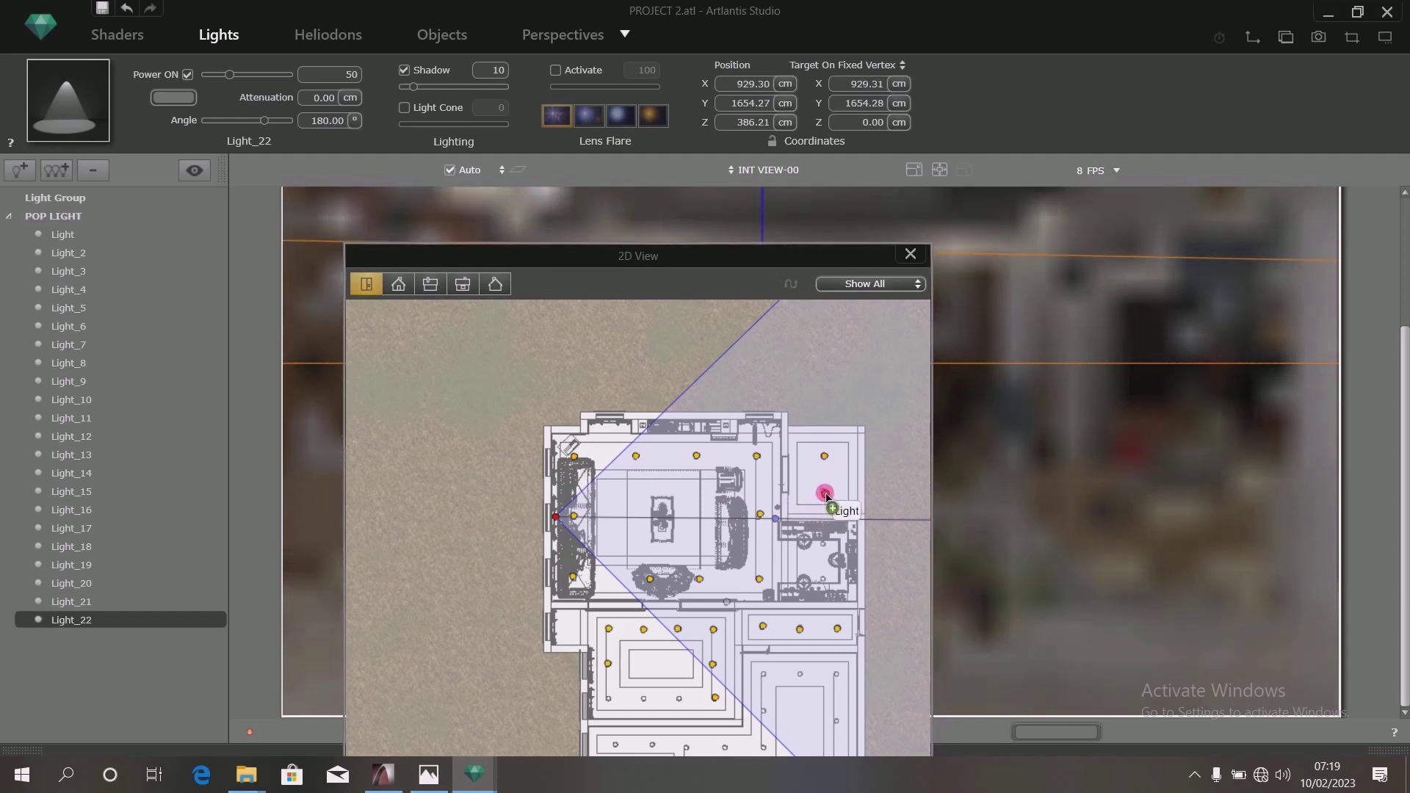
- Place Light_23, Light_24 and Light_25 on the lower room's ceiling fixtures
left_click(668, 702)
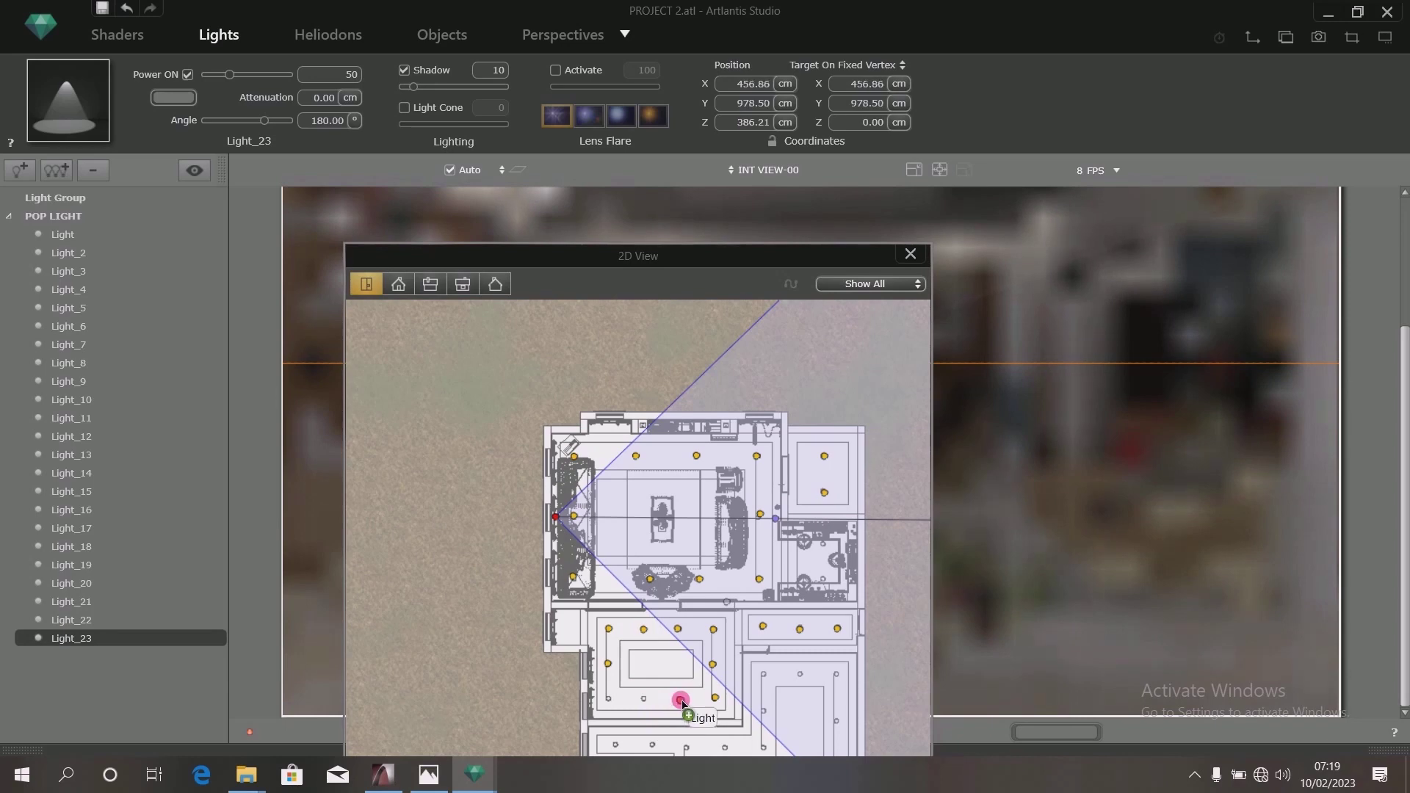
left_click(645, 666)
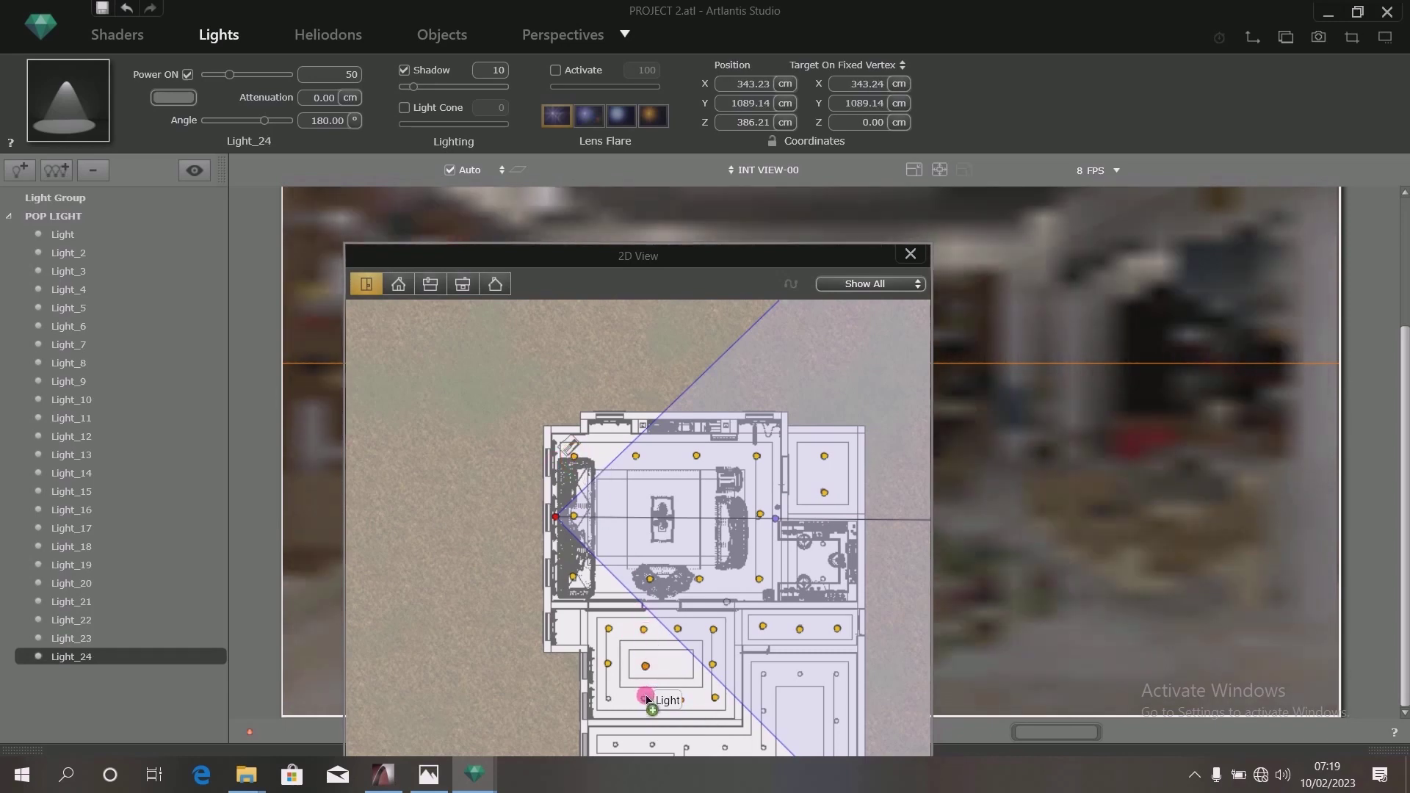
left_click_drag(646, 700, 645, 701)
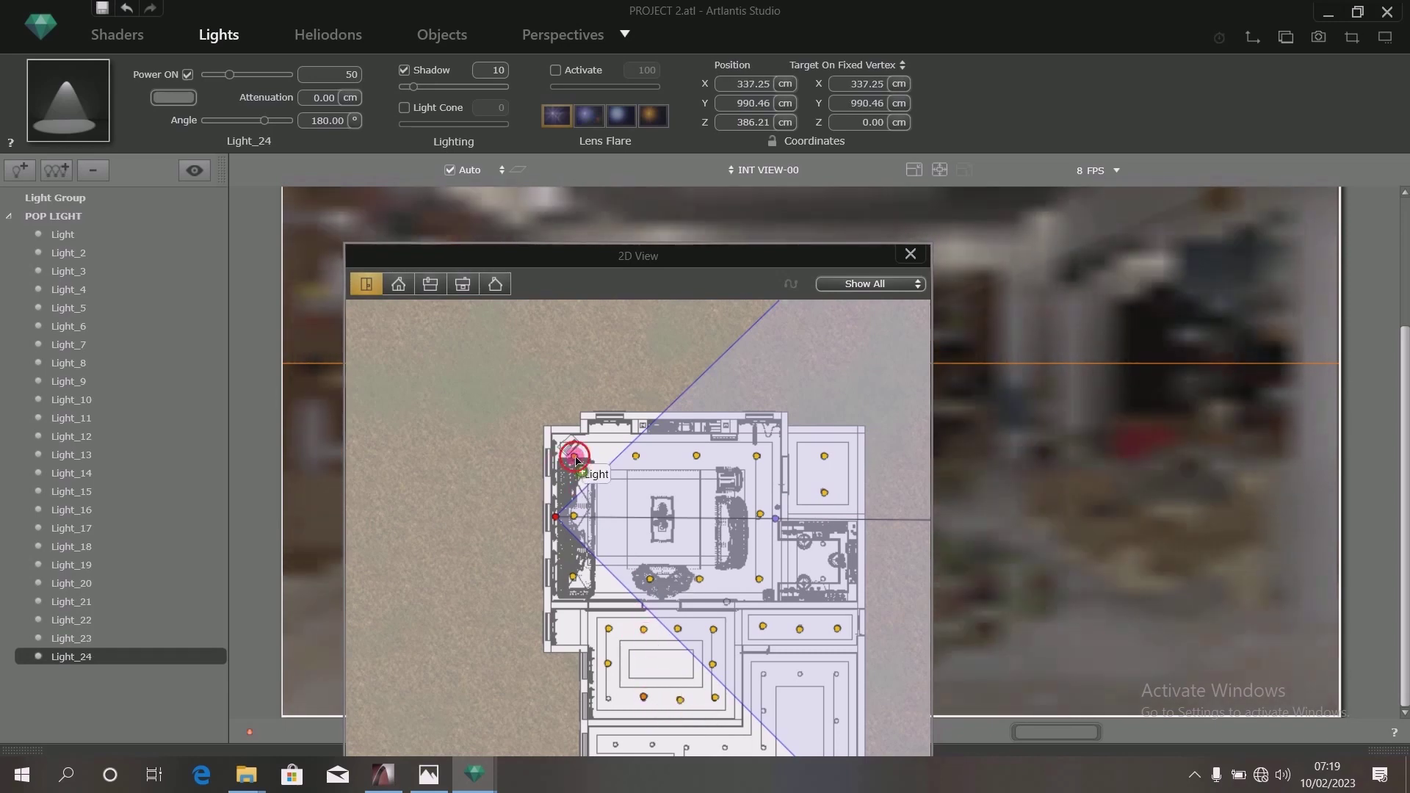
left_click(611, 702)
left_click_drag(613, 706, 610, 704)
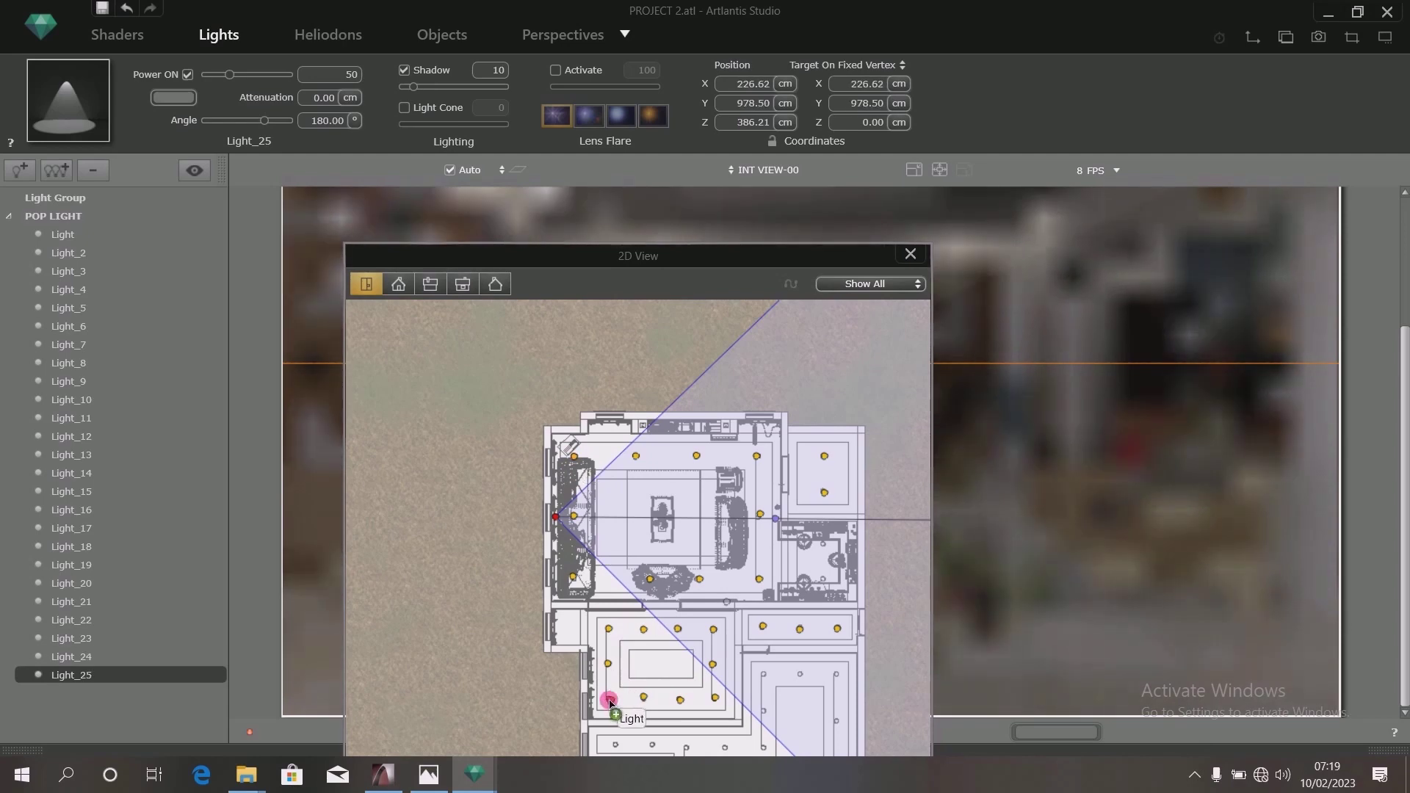
- Zoom into the plan and select Light_3 to check its placement
scroll(652, 462, "up", 5)
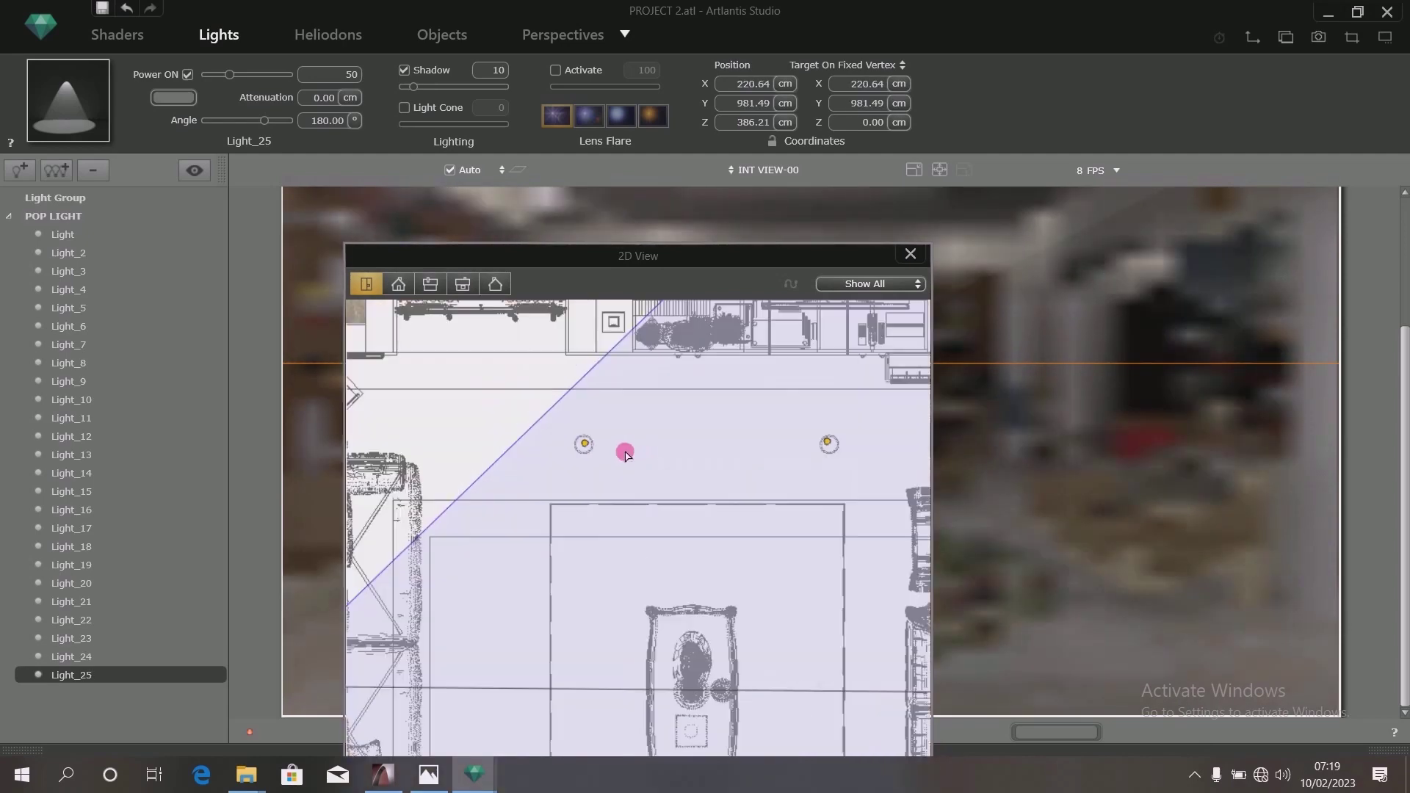
scroll(586, 443, "up", 2)
scroll(585, 444, "down", 2)
scroll(835, 443, "up", 2)
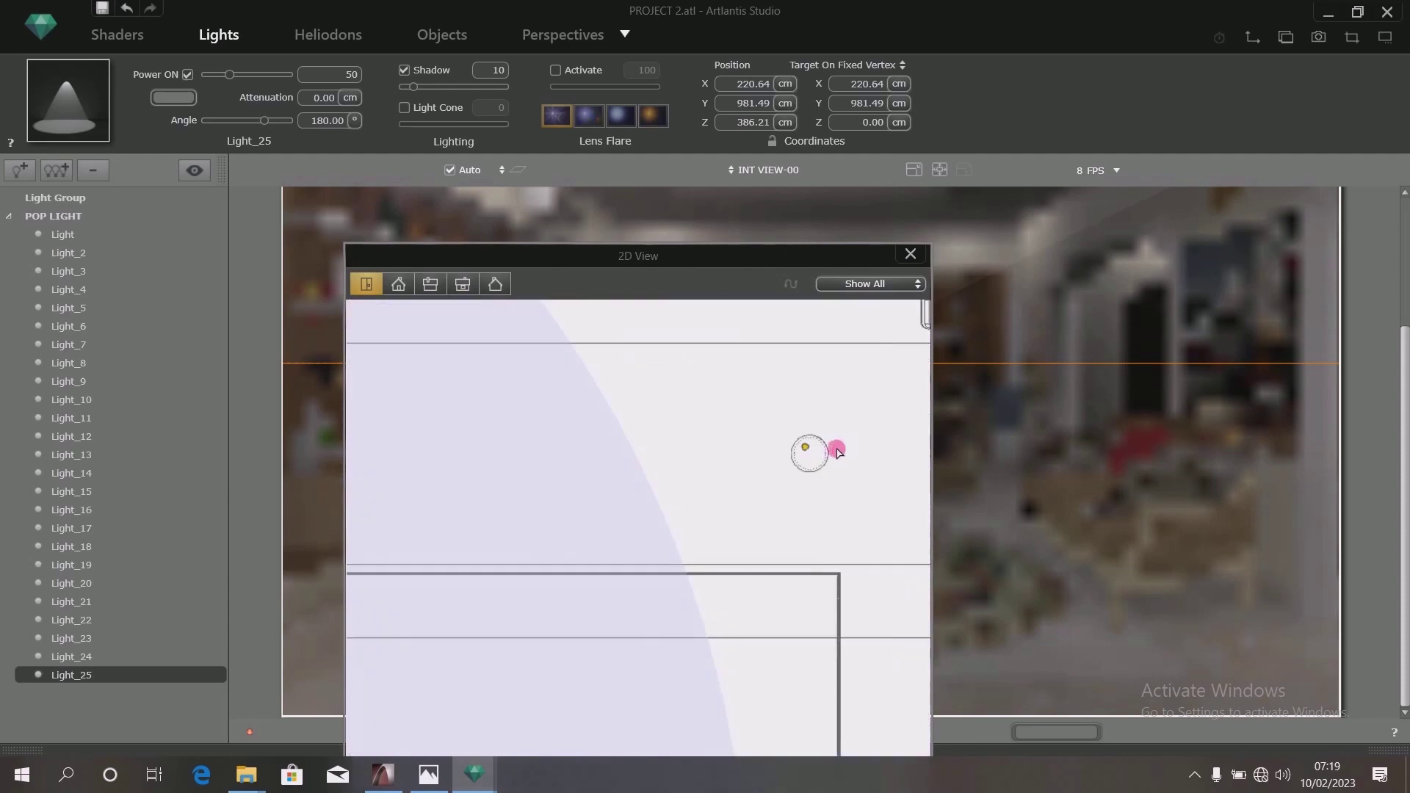
left_click(810, 455)
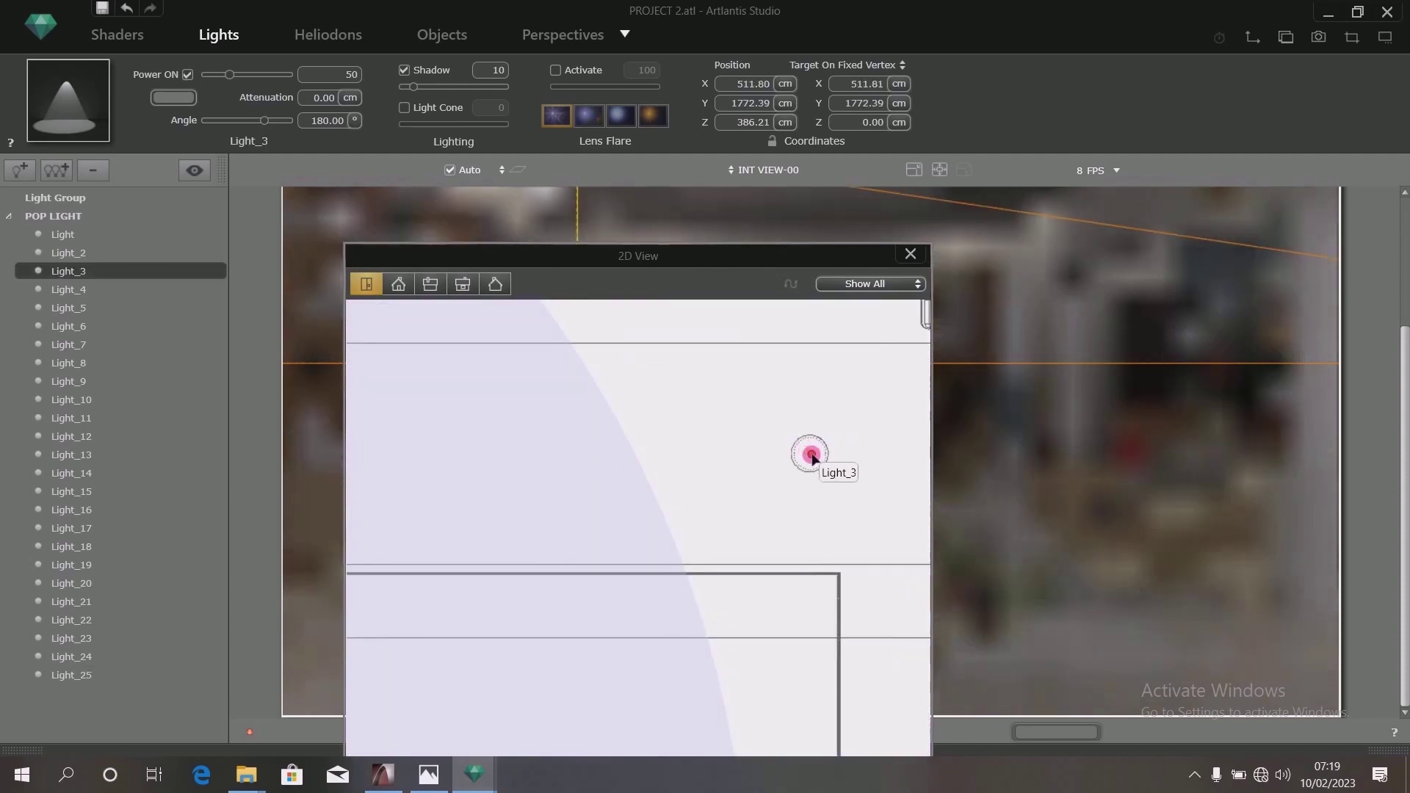
scroll(676, 488, "down", 2)
scroll(837, 474, "up", 3)
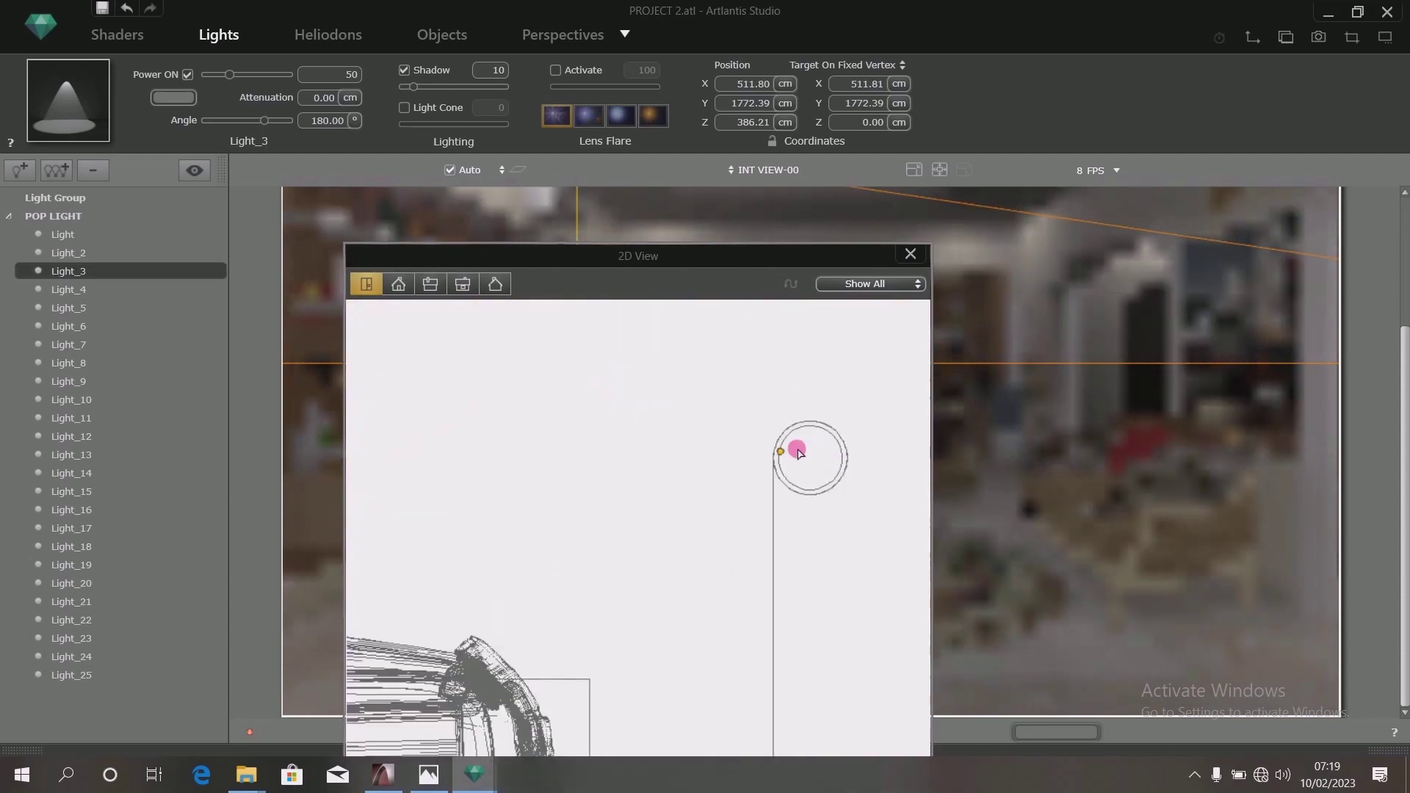
- Centre Light_4 and Light_5 in their fixture circles, Light_5 at X 711.95, Y 1572.42 cm
left_click_drag(784, 452, 814, 461)
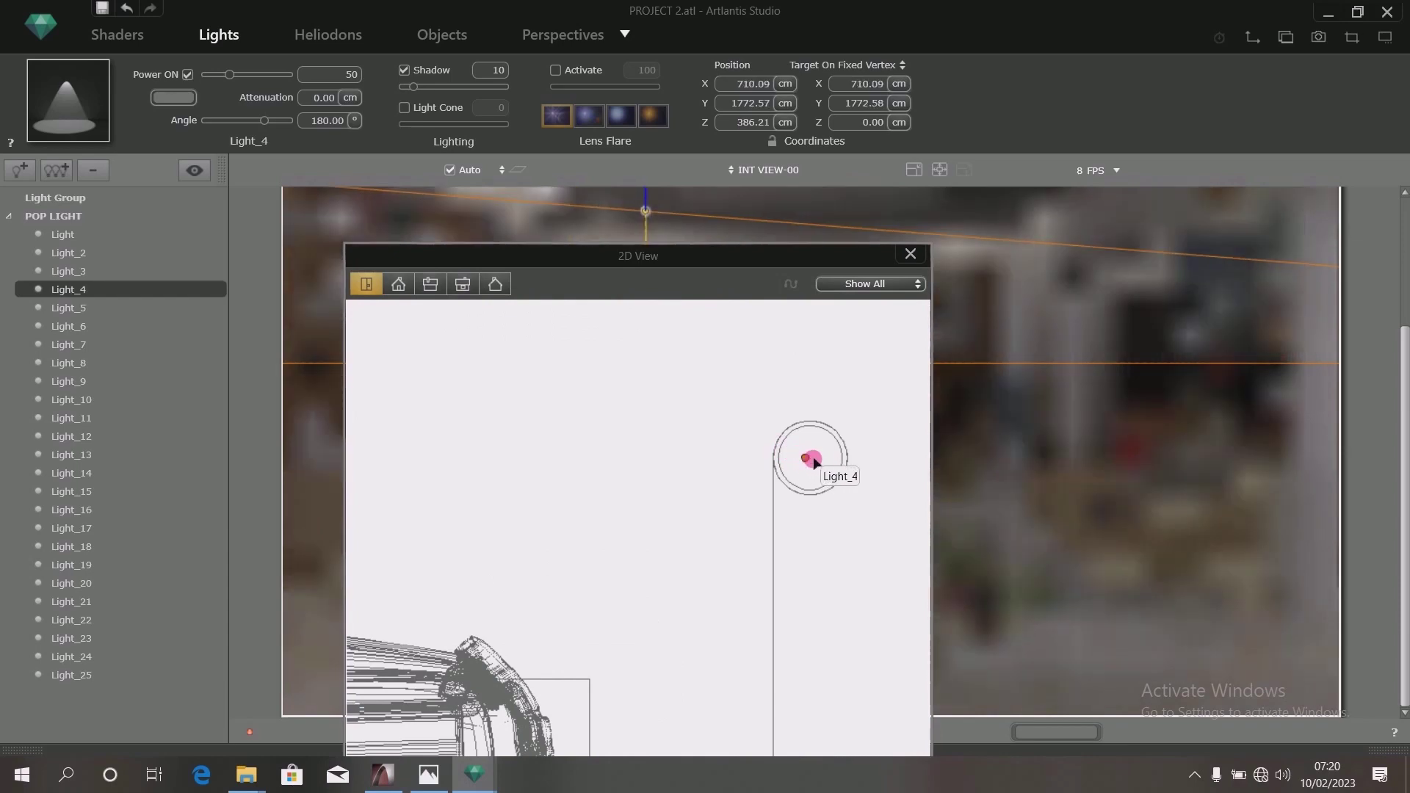
scroll(777, 466, "down", 2)
scroll(777, 575, "up", 3)
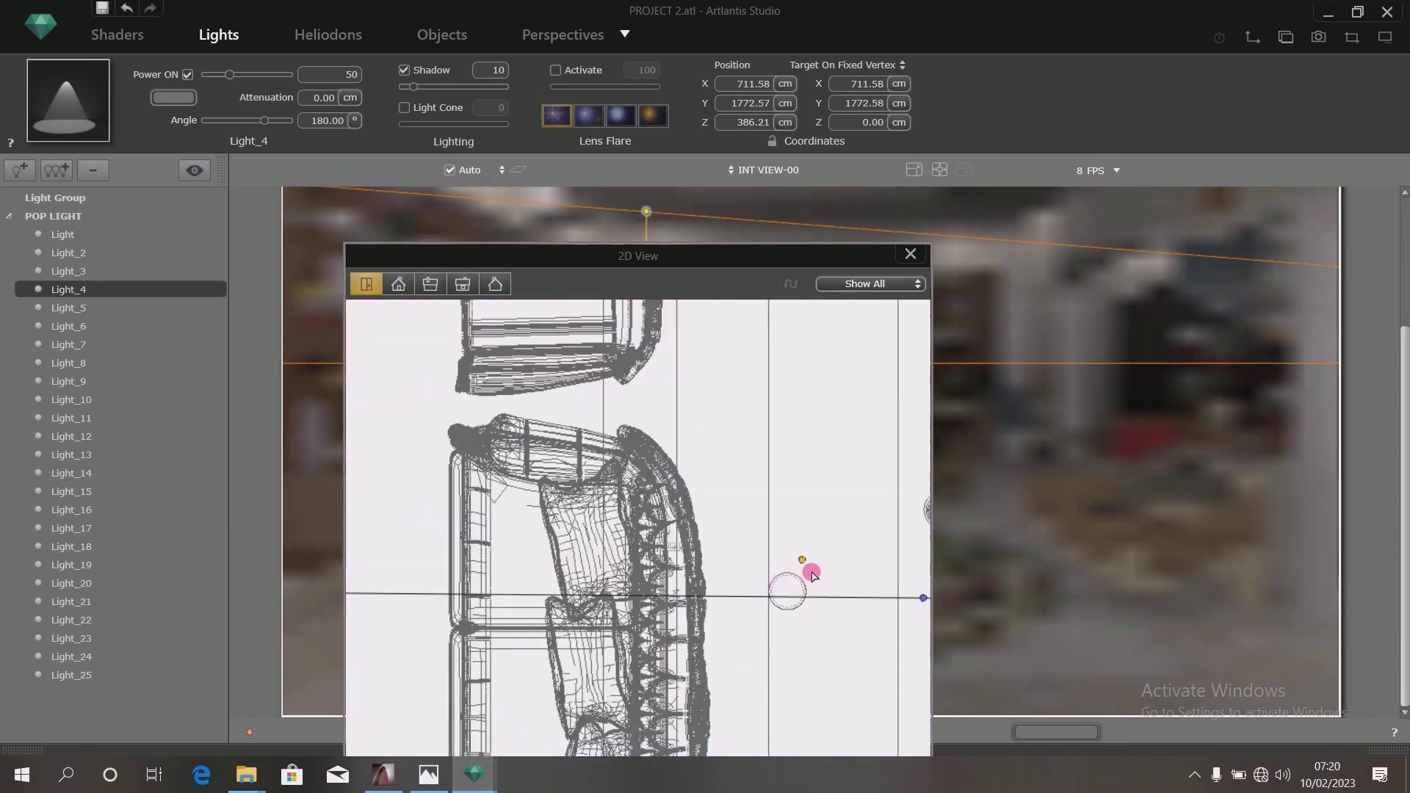
left_click_drag(805, 563, 786, 587)
scroll(709, 518, "down", 2)
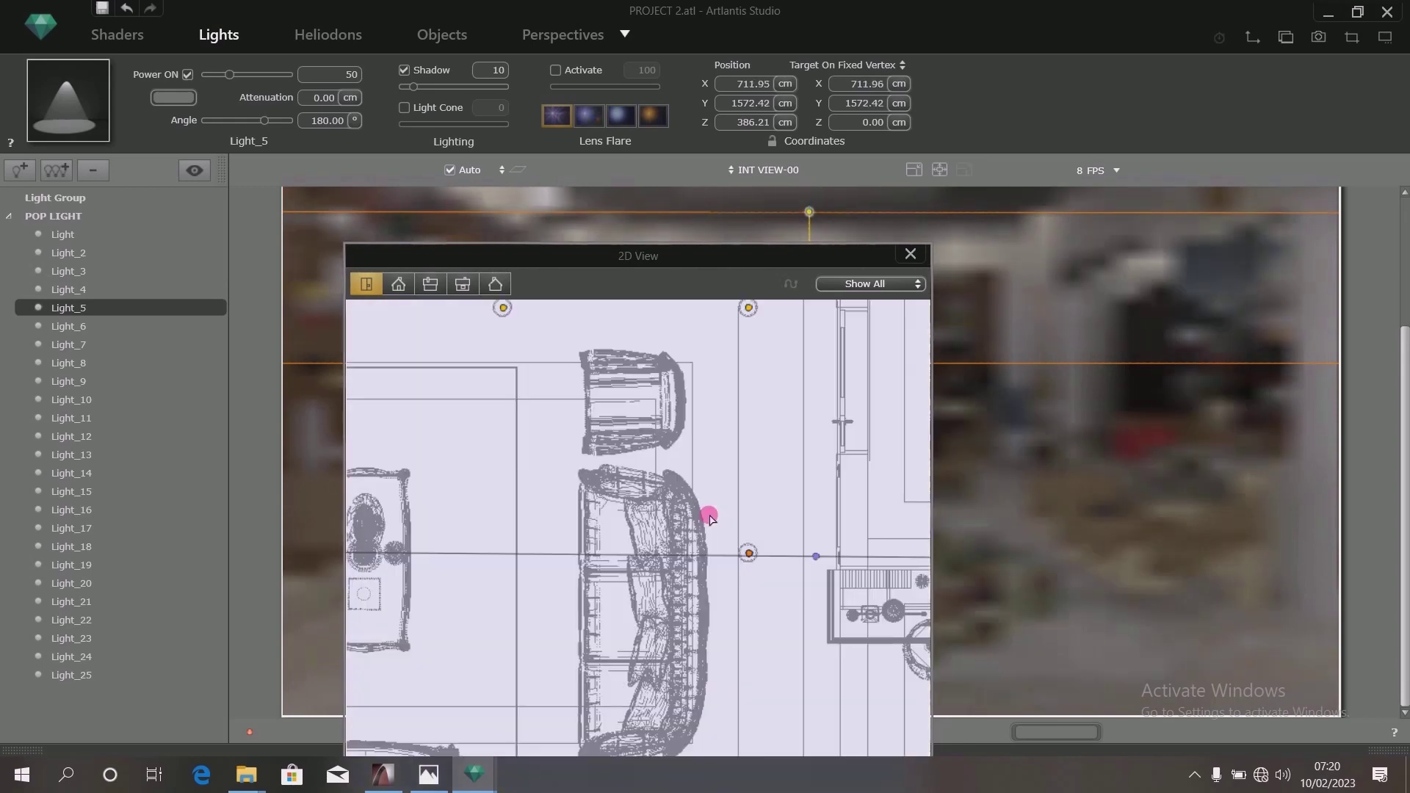
scroll(710, 518, "down", 2)
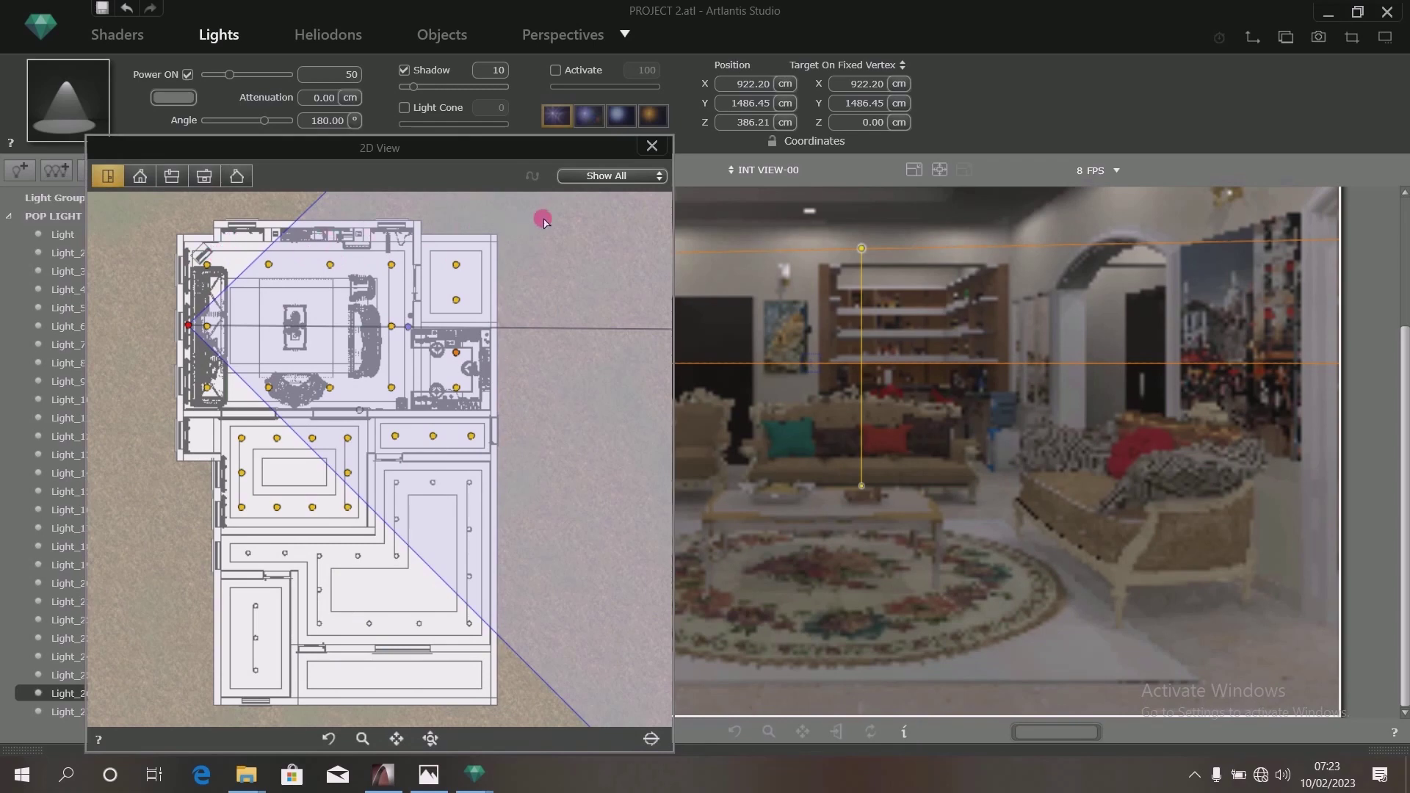
- Marquee-select every spot in the plan, lock their coordinates, then deselect all
left_click_drag(552, 216, 158, 543)
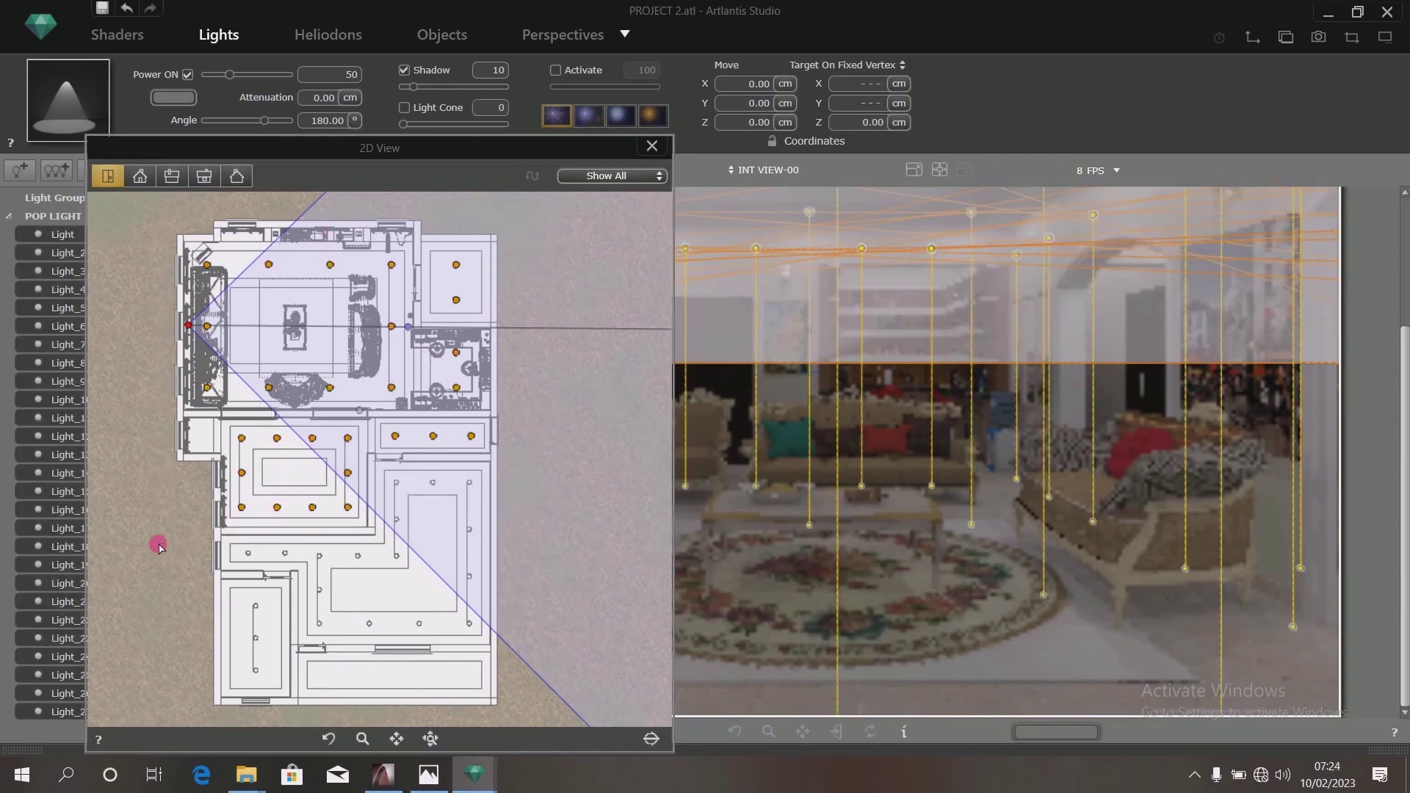
left_click(771, 144)
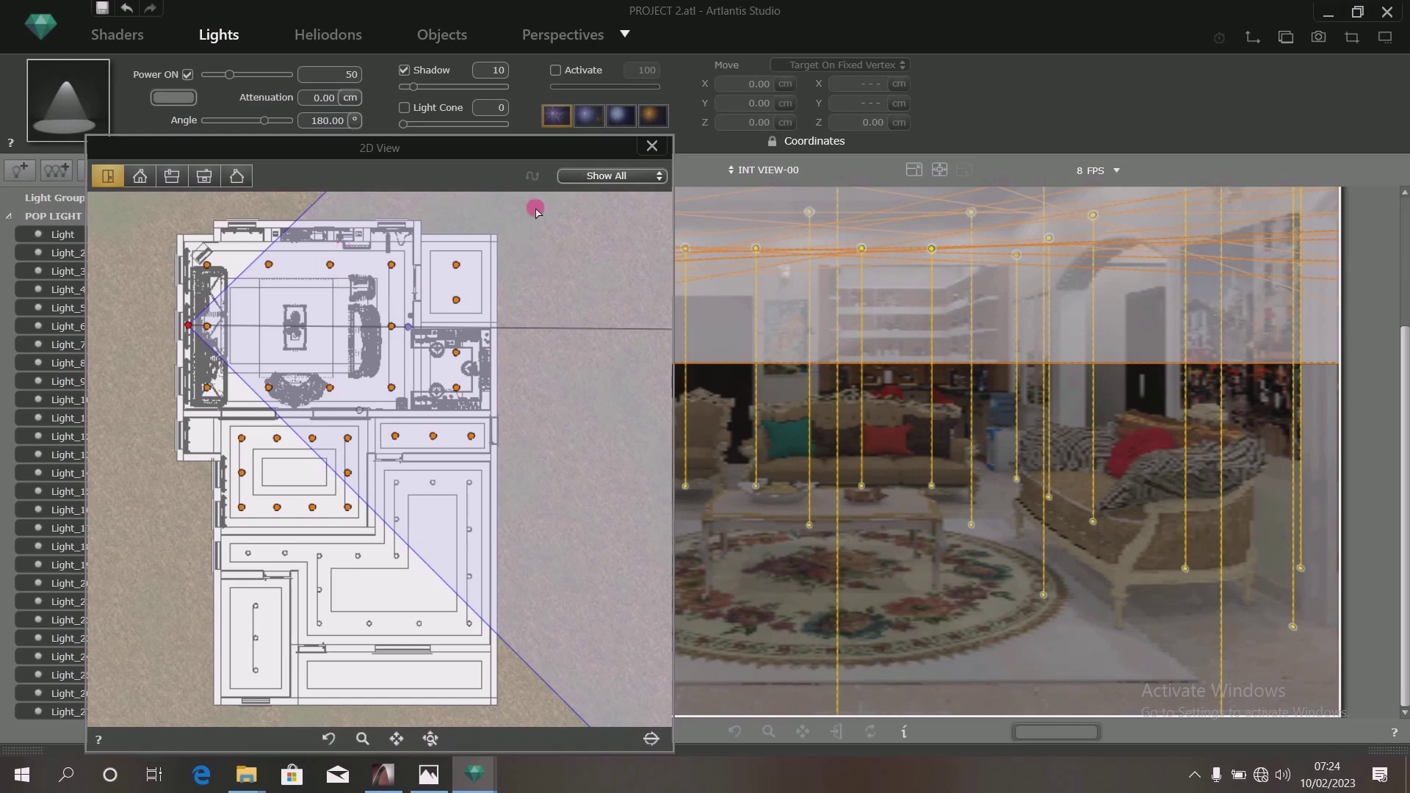
left_click(519, 269)
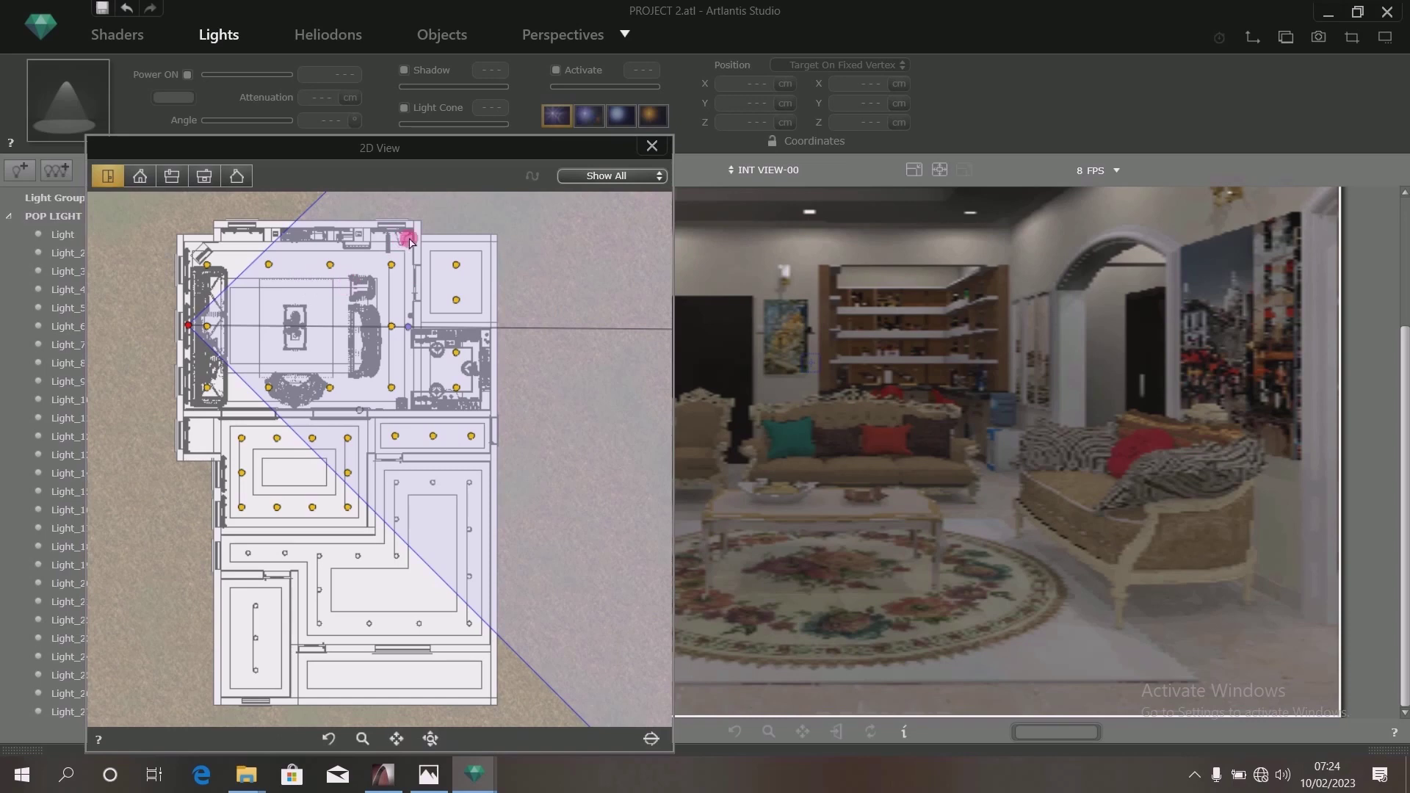
- Close the 2D view and tilt the preview camera up toward the ceiling chandelier
left_click(652, 148)
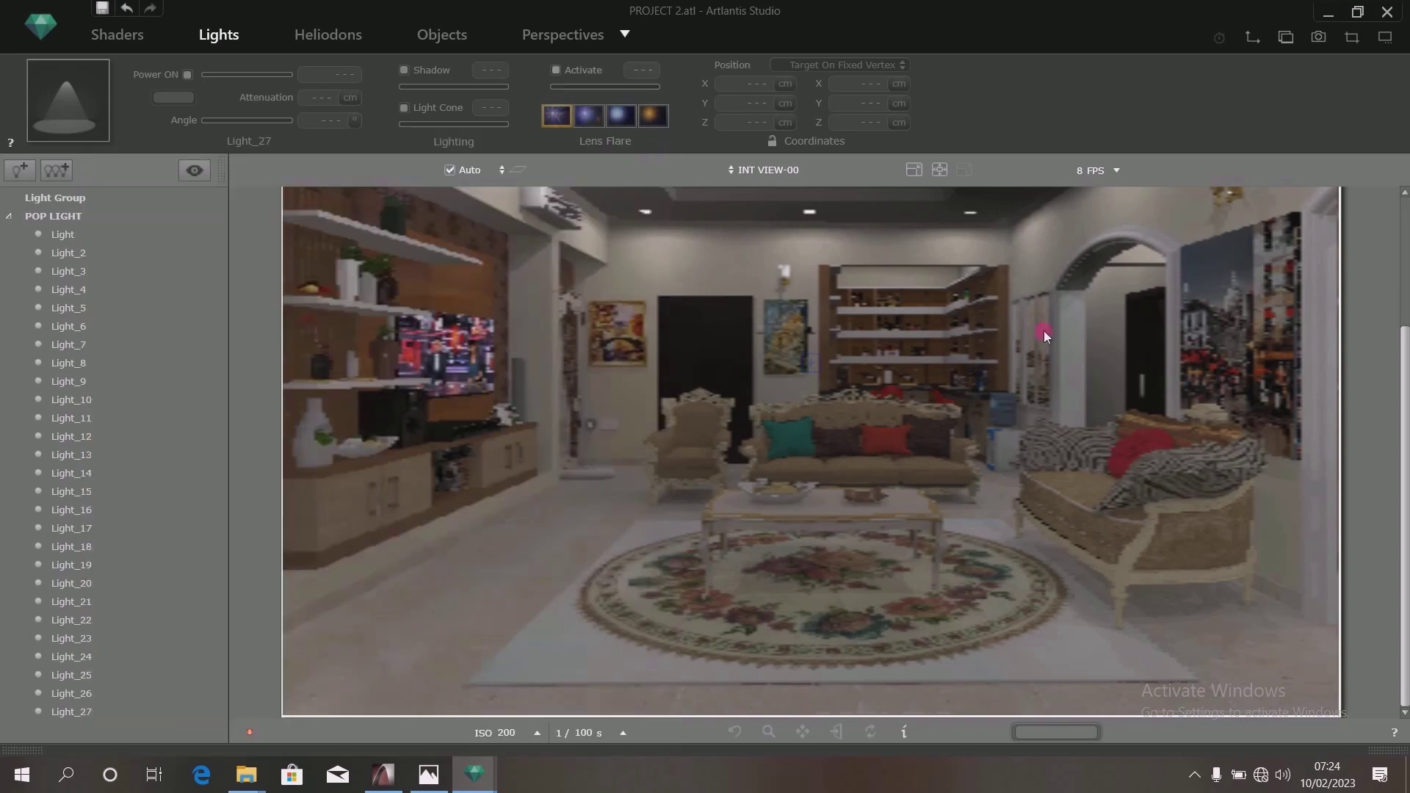
left_click_drag(1404, 372, 1404, 315)
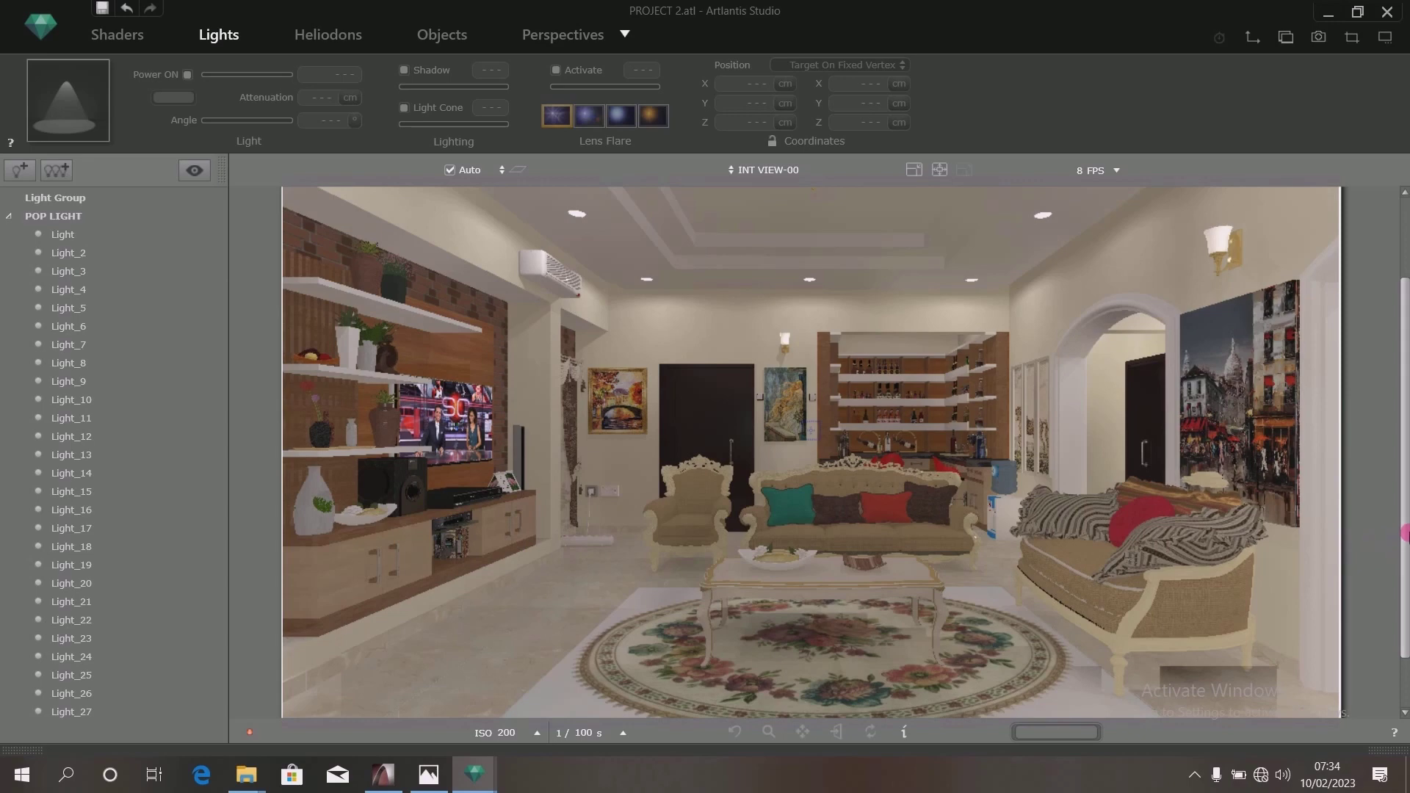
left_click_drag(1404, 500, 1404, 415)
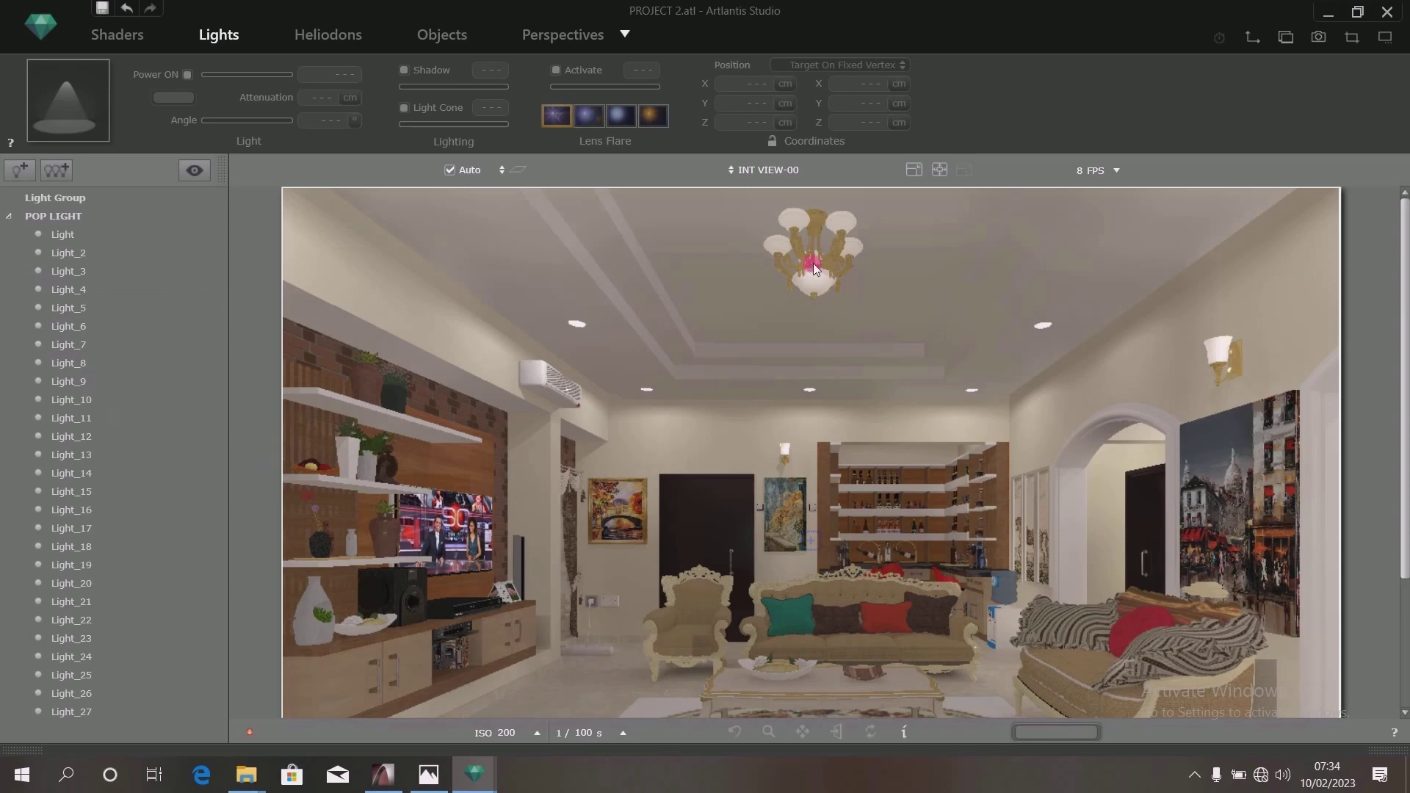
- Collapse POP LIGHT, add a group renamed CHANDERLIER LIGHT, and give it spot Light_1 at power 500
left_click(9, 219)
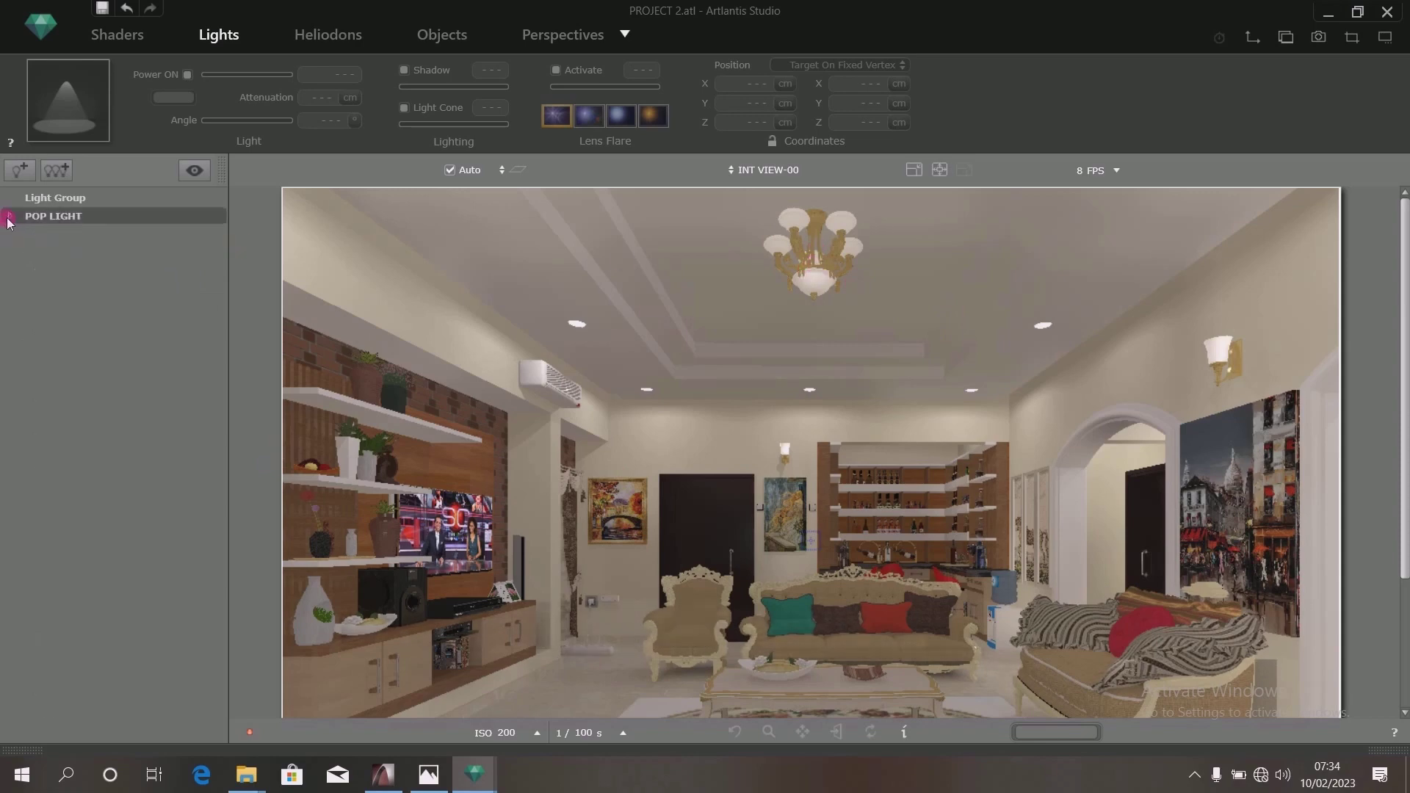
left_click(55, 169)
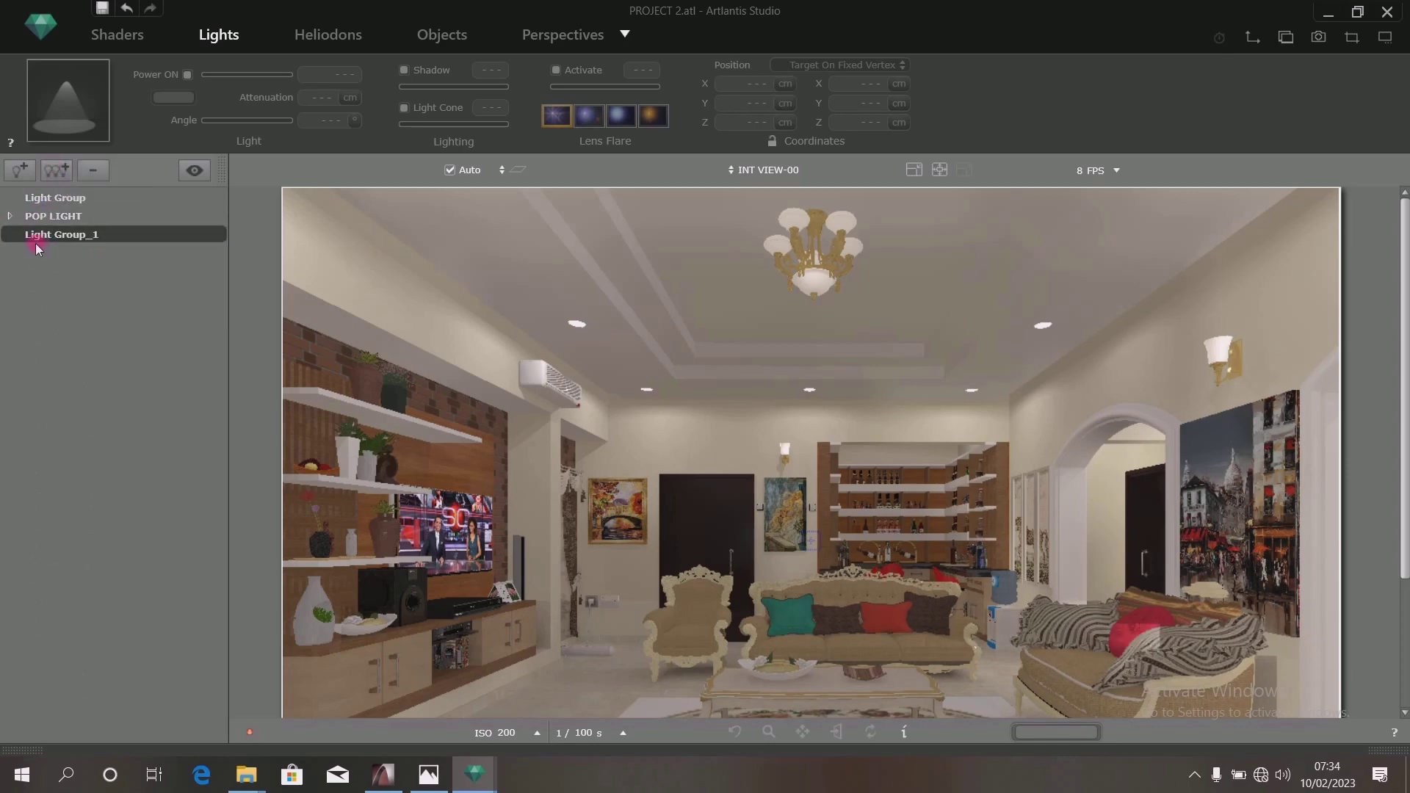
double_click(59, 236)
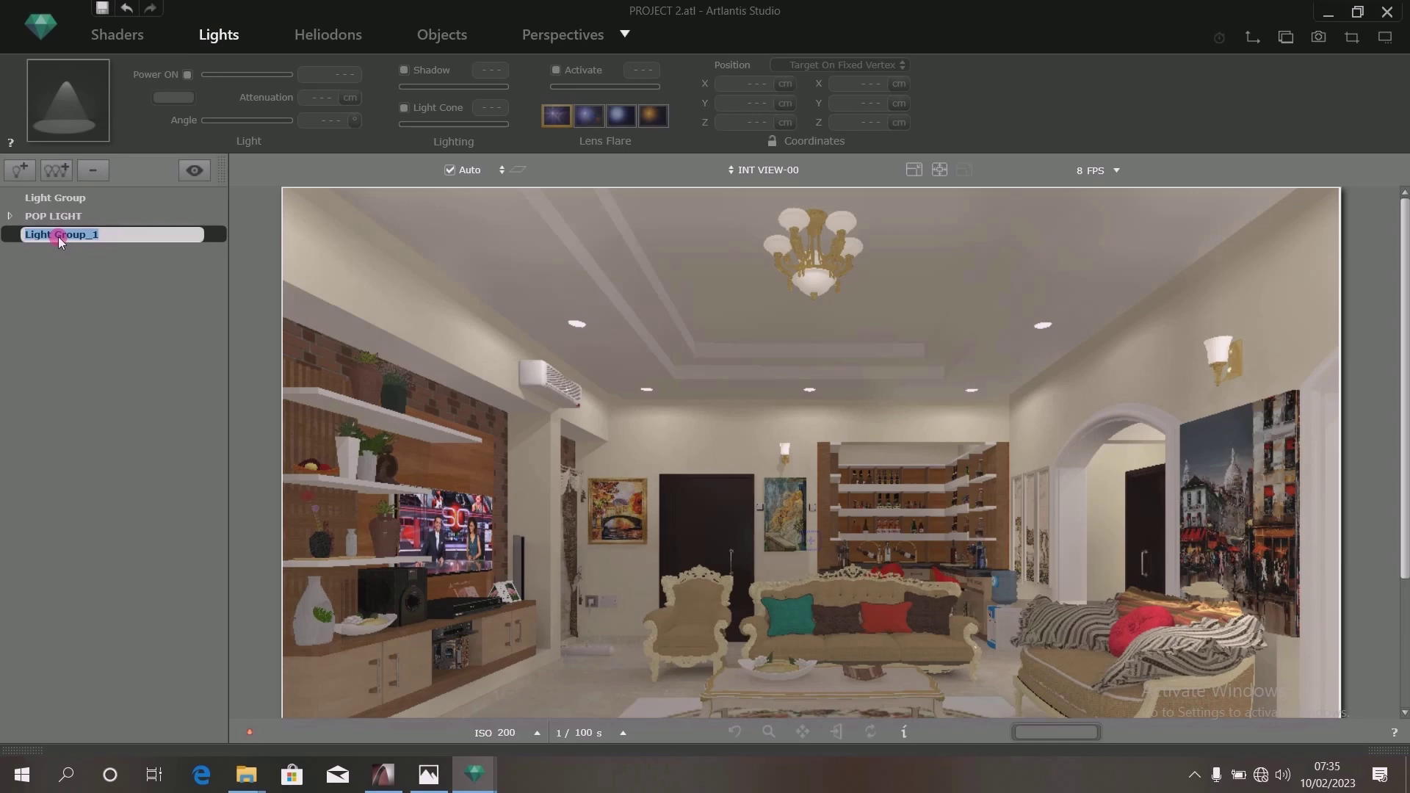
type("CHANDERLIER")
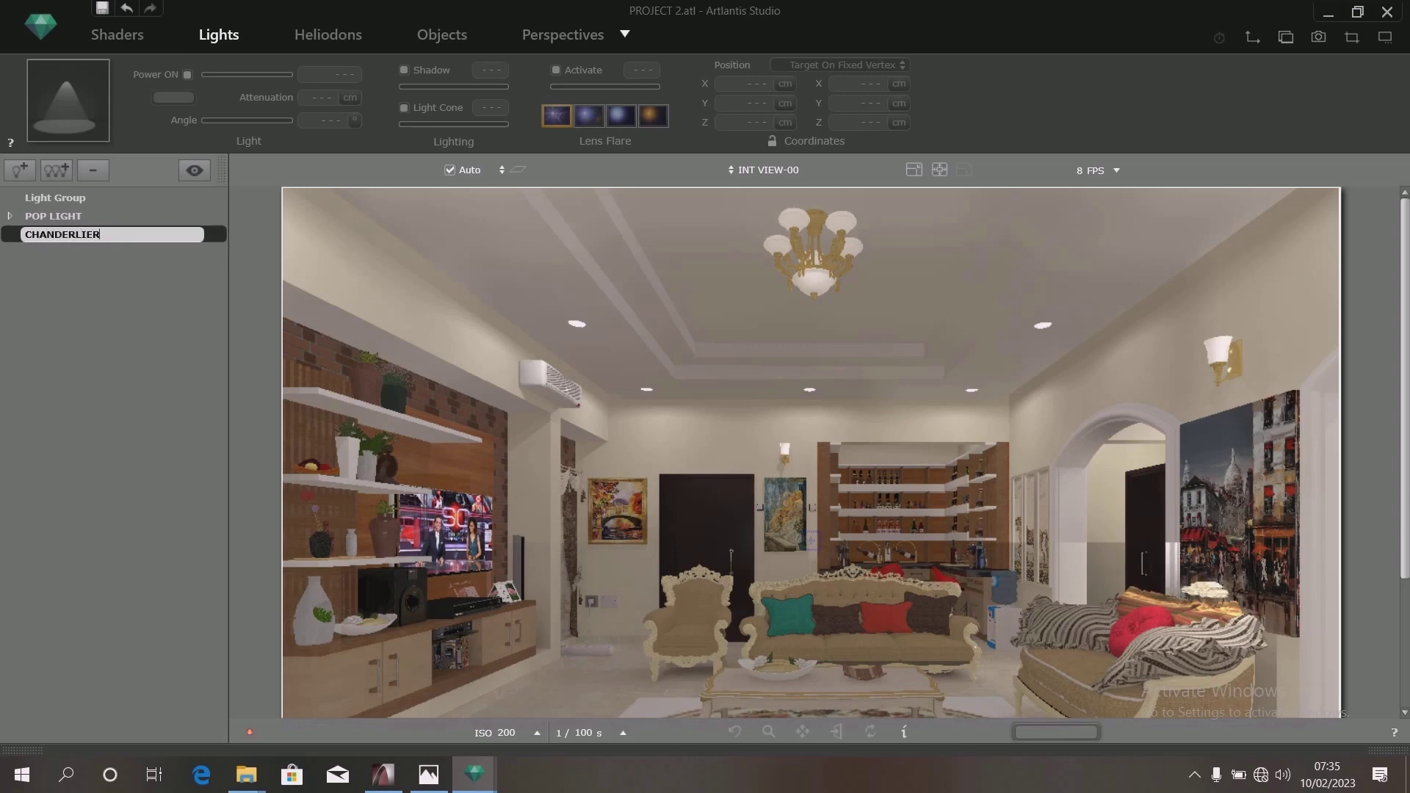
type(" LIGHT")
key("Return")
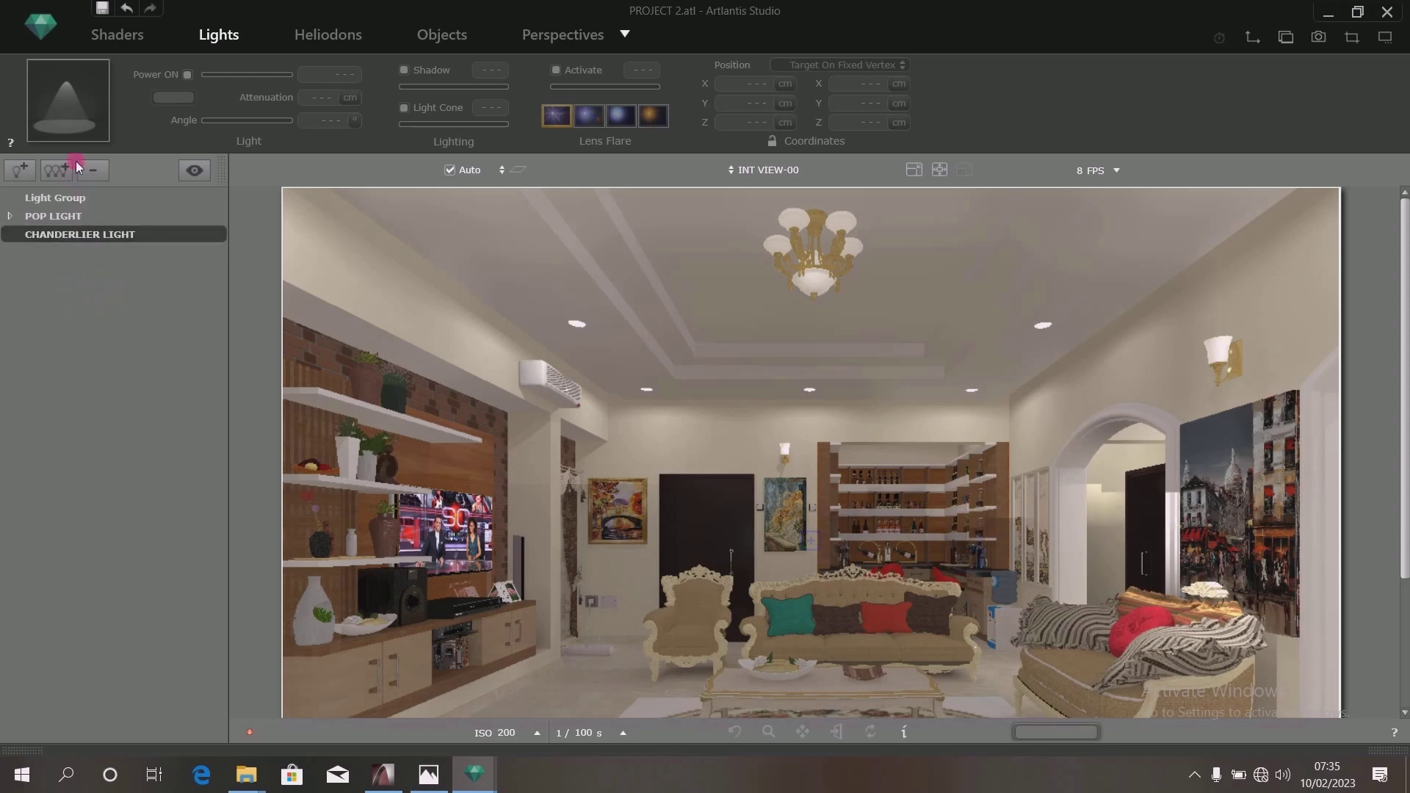
left_click(20, 171)
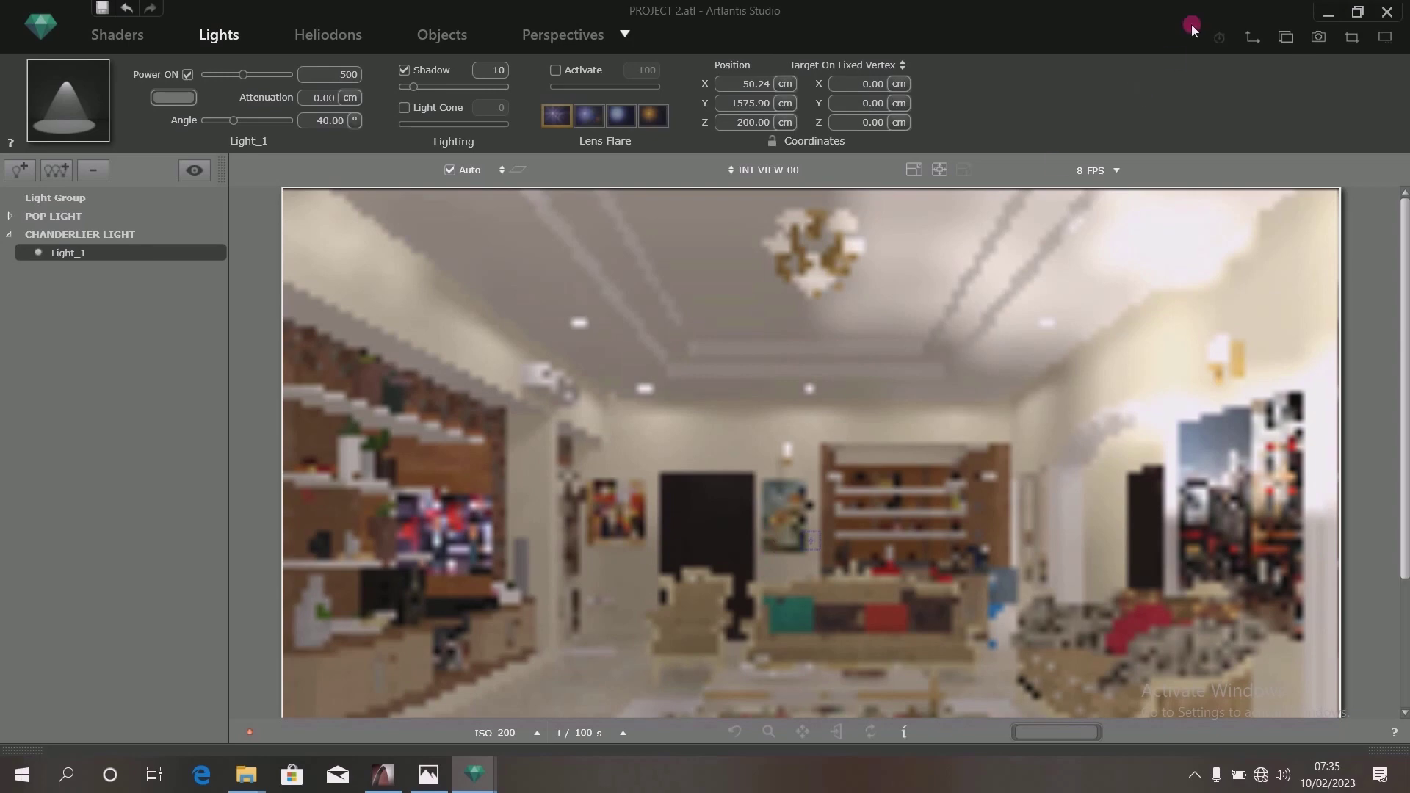
- In the 2D top view, drag Light_1 and its target onto a chandelier arm at X 377.15, Y 1583.91
left_click(1249, 40)
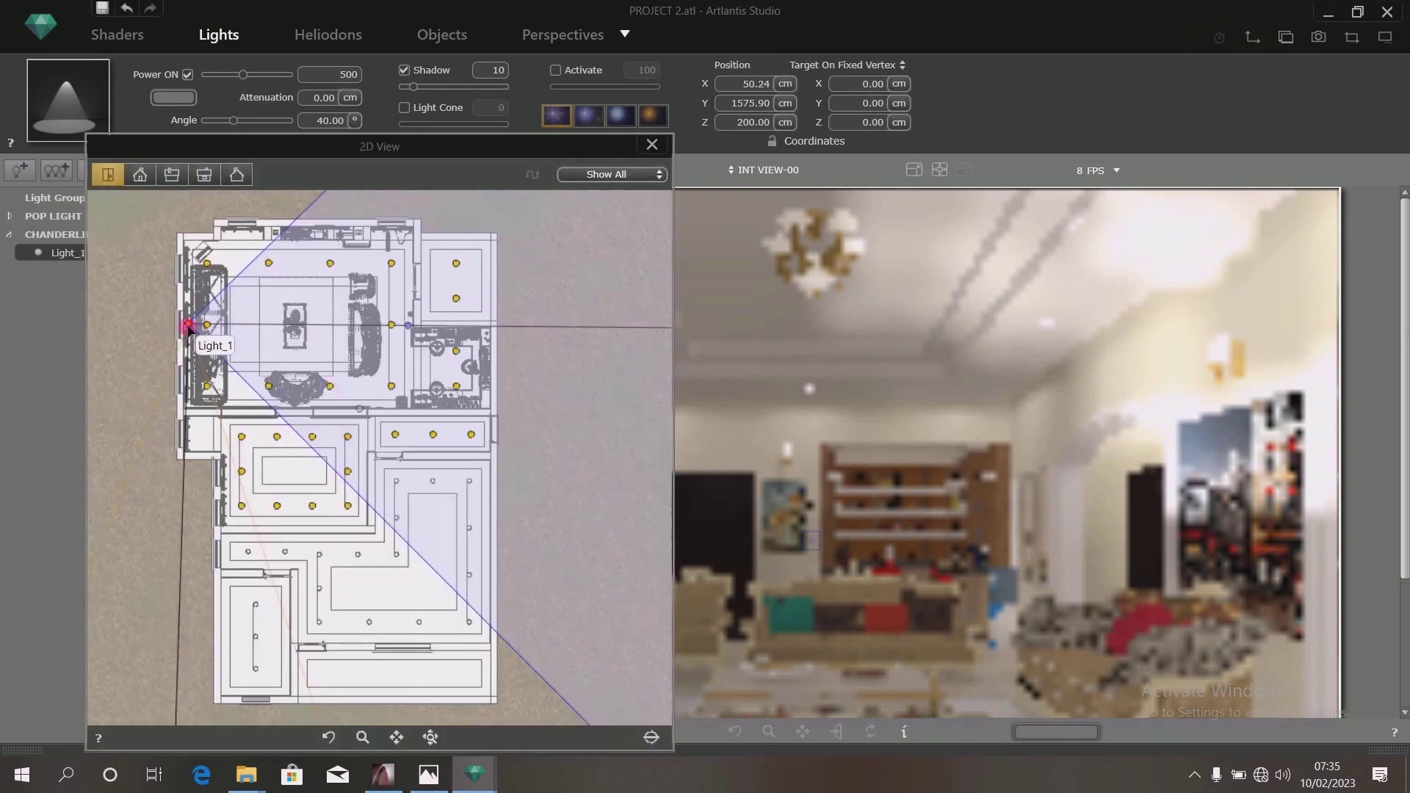
mouse_move(189, 326)
left_mouse_down()
mouse_move(299, 315)
mouse_move(258, 589)
mouse_move(228, 620)
mouse_move(283, 449)
mouse_move(285, 316)
mouse_move(287, 332)
mouse_move(302, 316)
mouse_move(338, 403)
left_mouse_up()
scroll(283, 419, "down", 3)
scroll(291, 390, "up", 5)
scroll(286, 329, "up", 4)
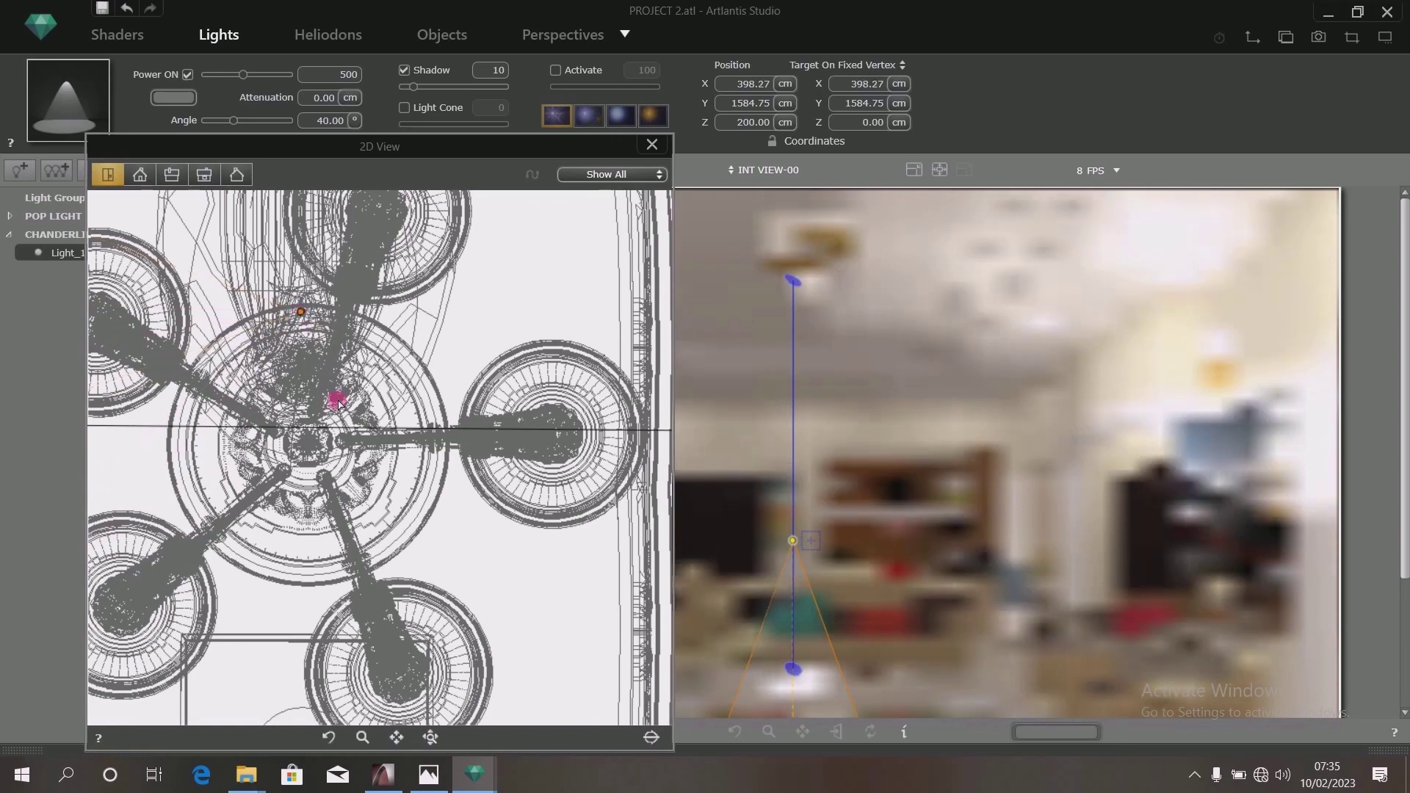
scroll(339, 403, "down", 3)
scroll(205, 362, "up", 3)
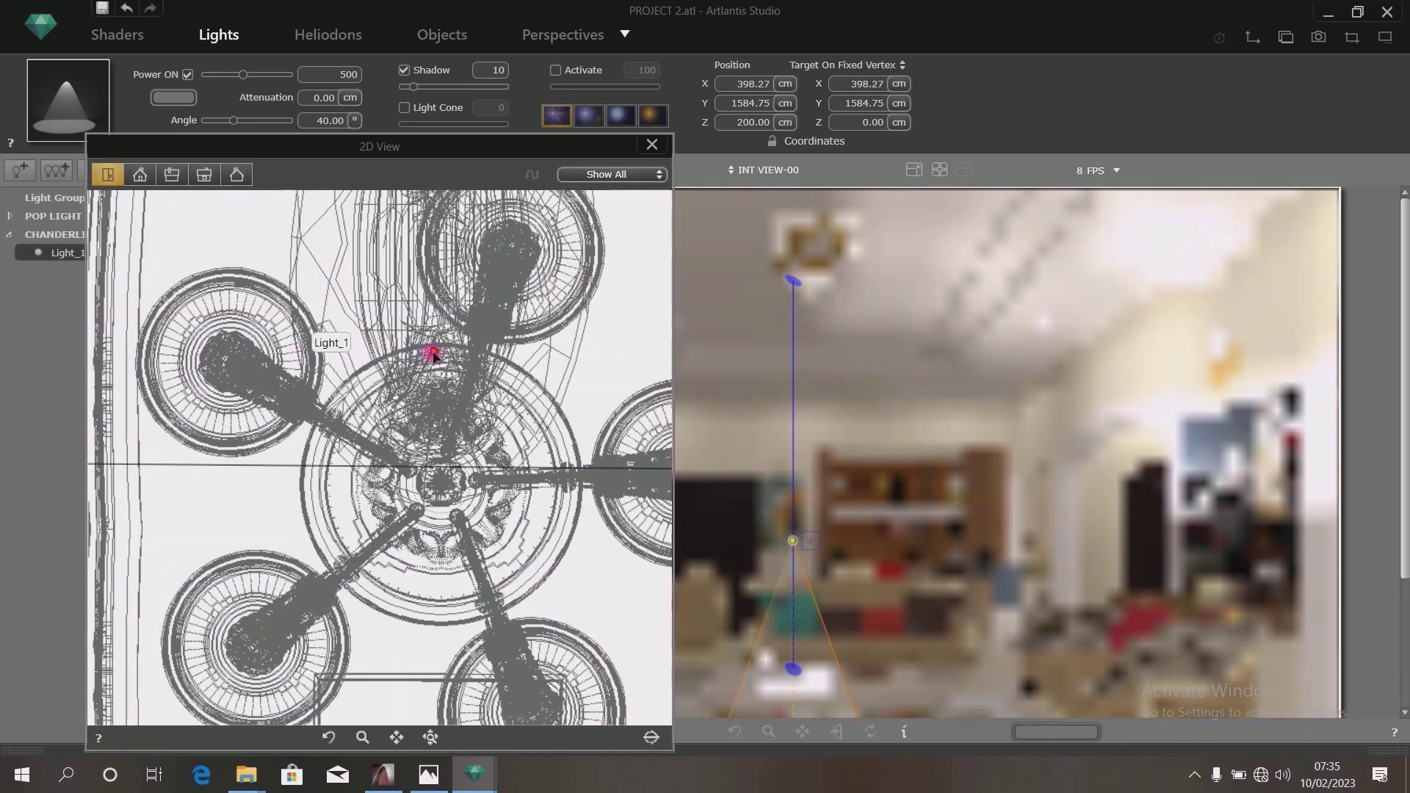
left_click_drag(403, 360, 228, 362)
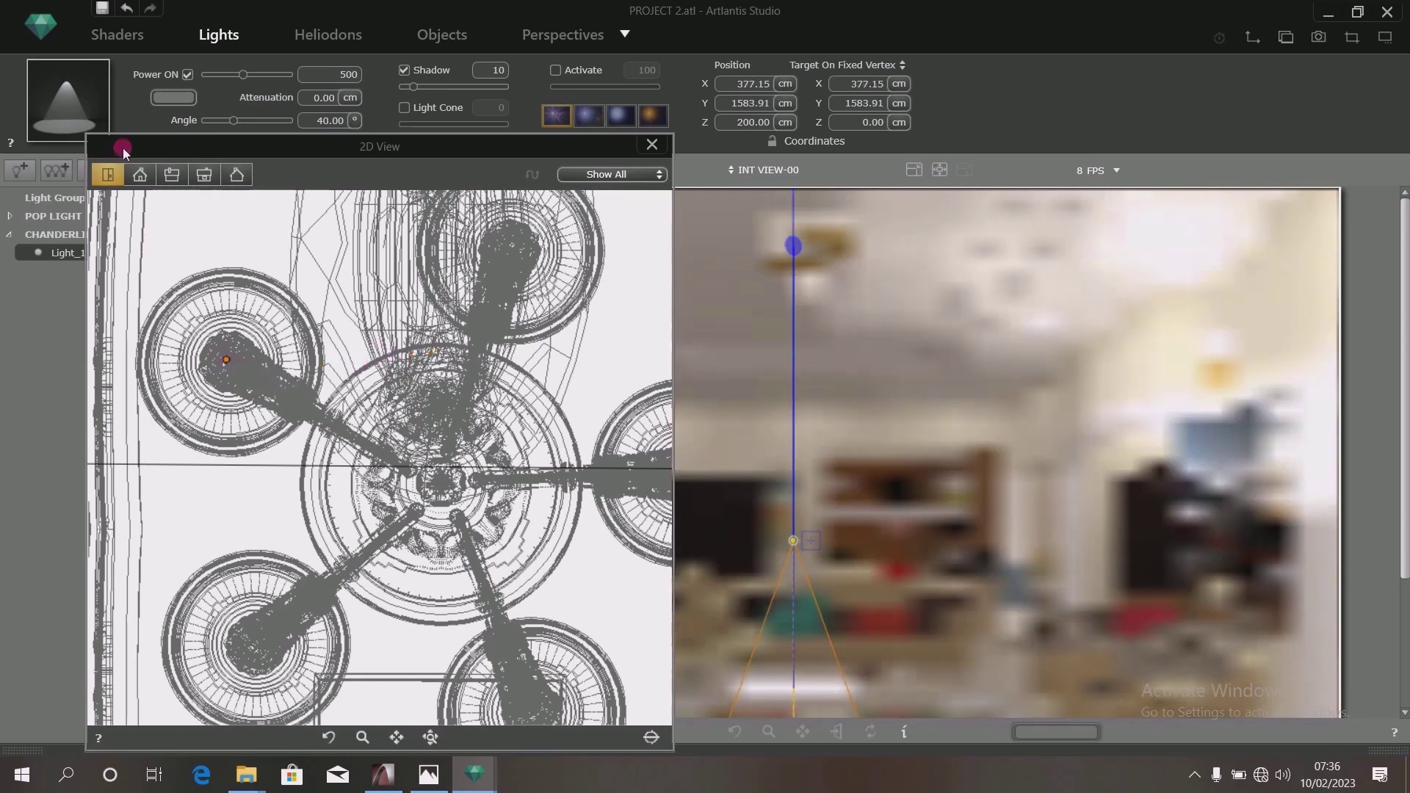
- In front elevation, lift Light_1 into the chandelier arm's upper cup at Z 393.17 cm
left_click(139, 176)
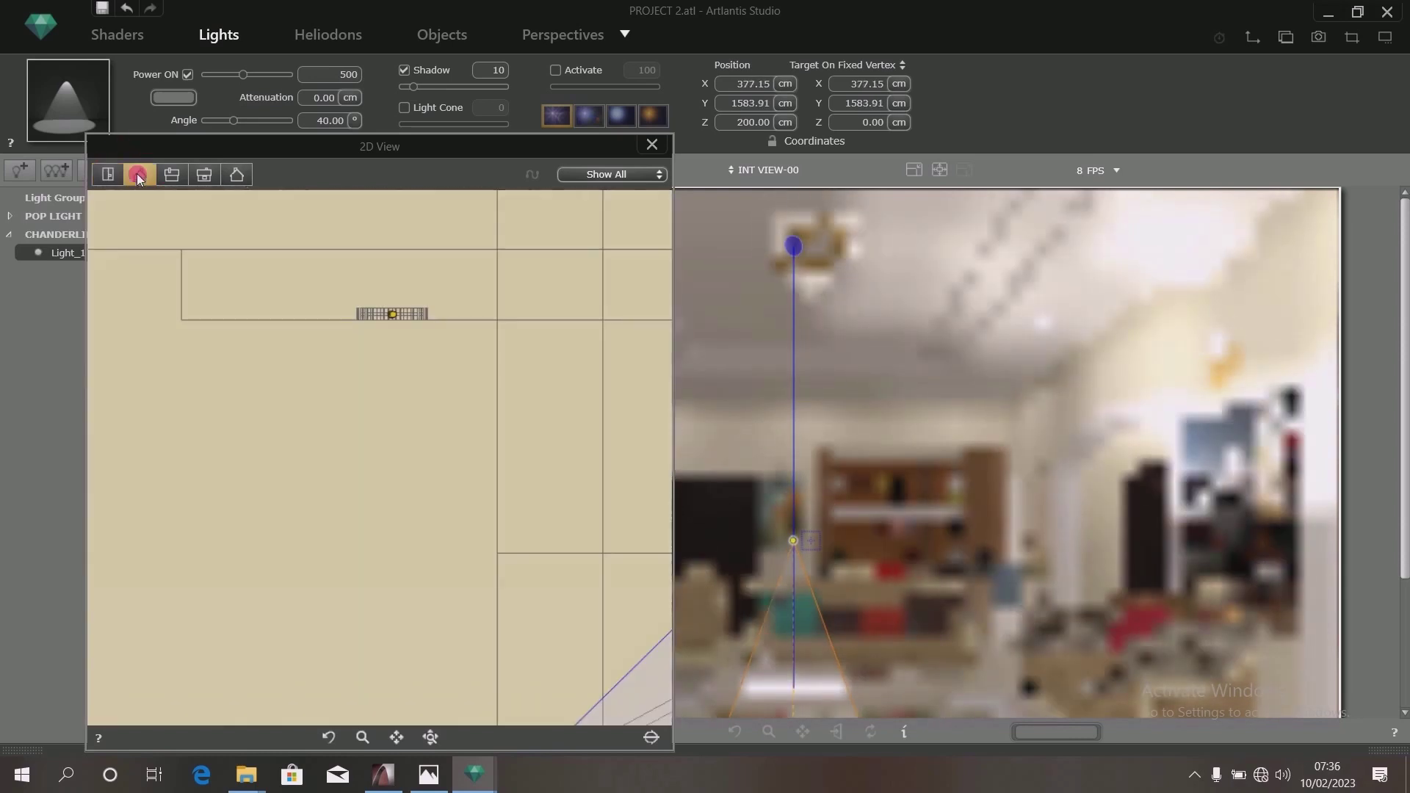
scroll(299, 345, "down", 5)
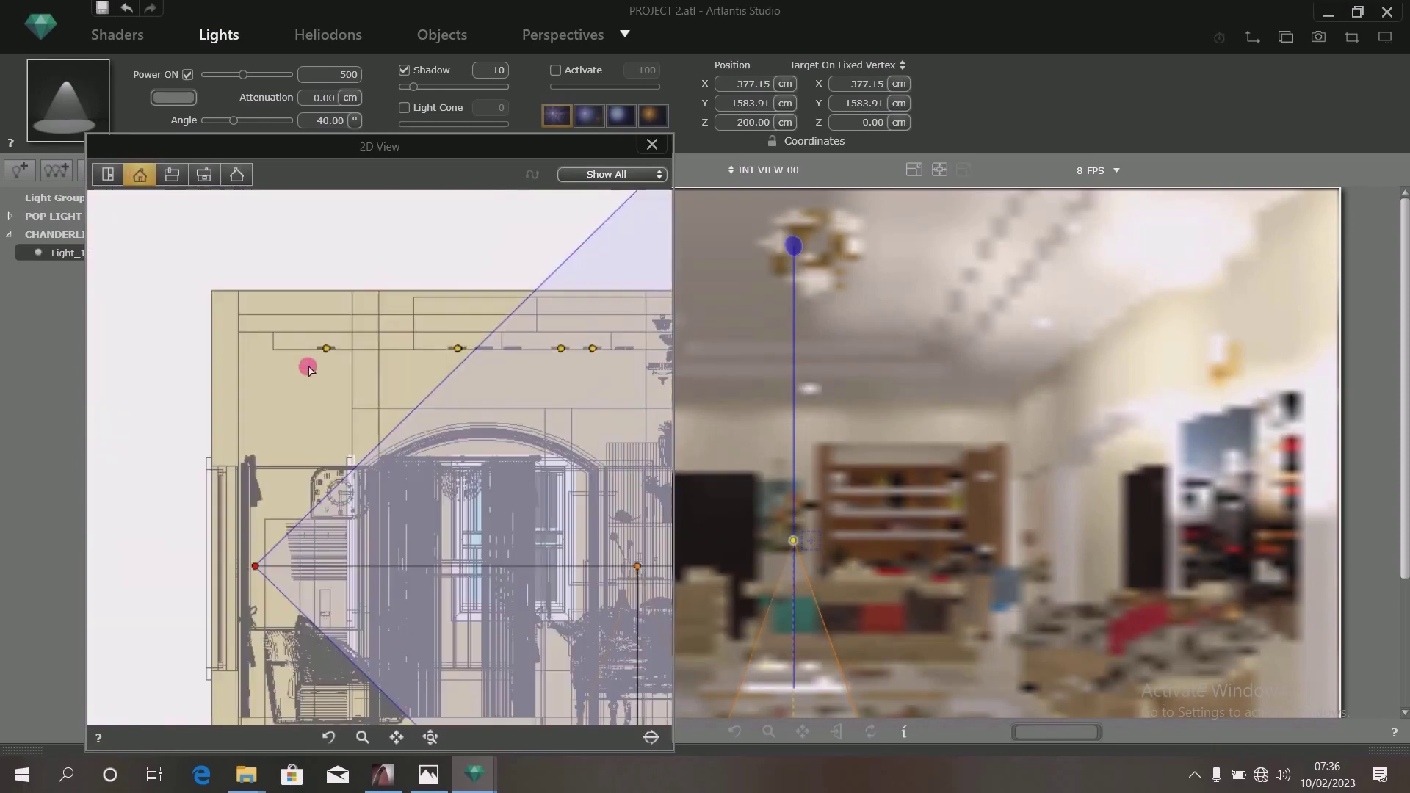
scroll(474, 468, "down", 2)
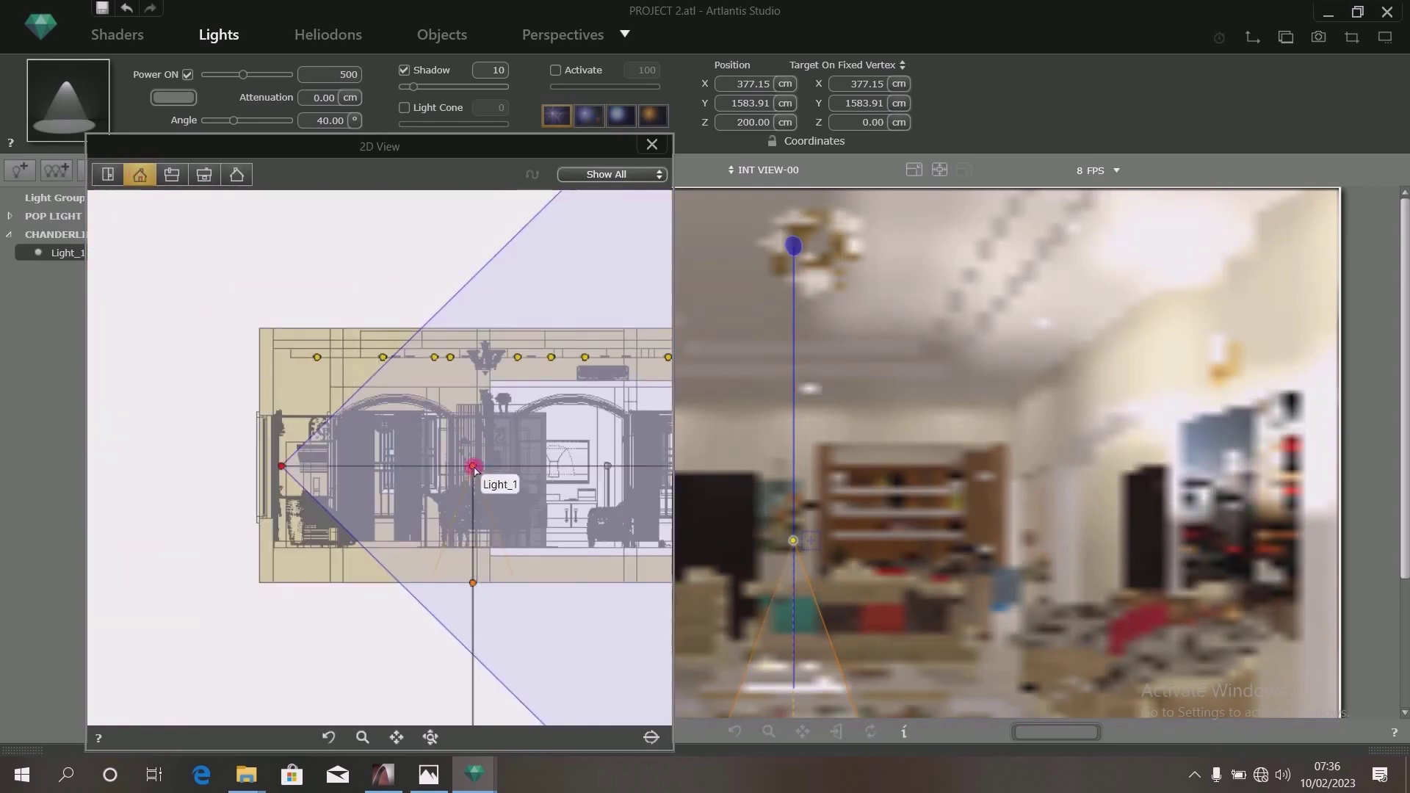
scroll(474, 470, "up", 5)
scroll(473, 470, "down", 3)
left_click_drag(474, 470, 463, 279)
scroll(469, 243, "up", 5)
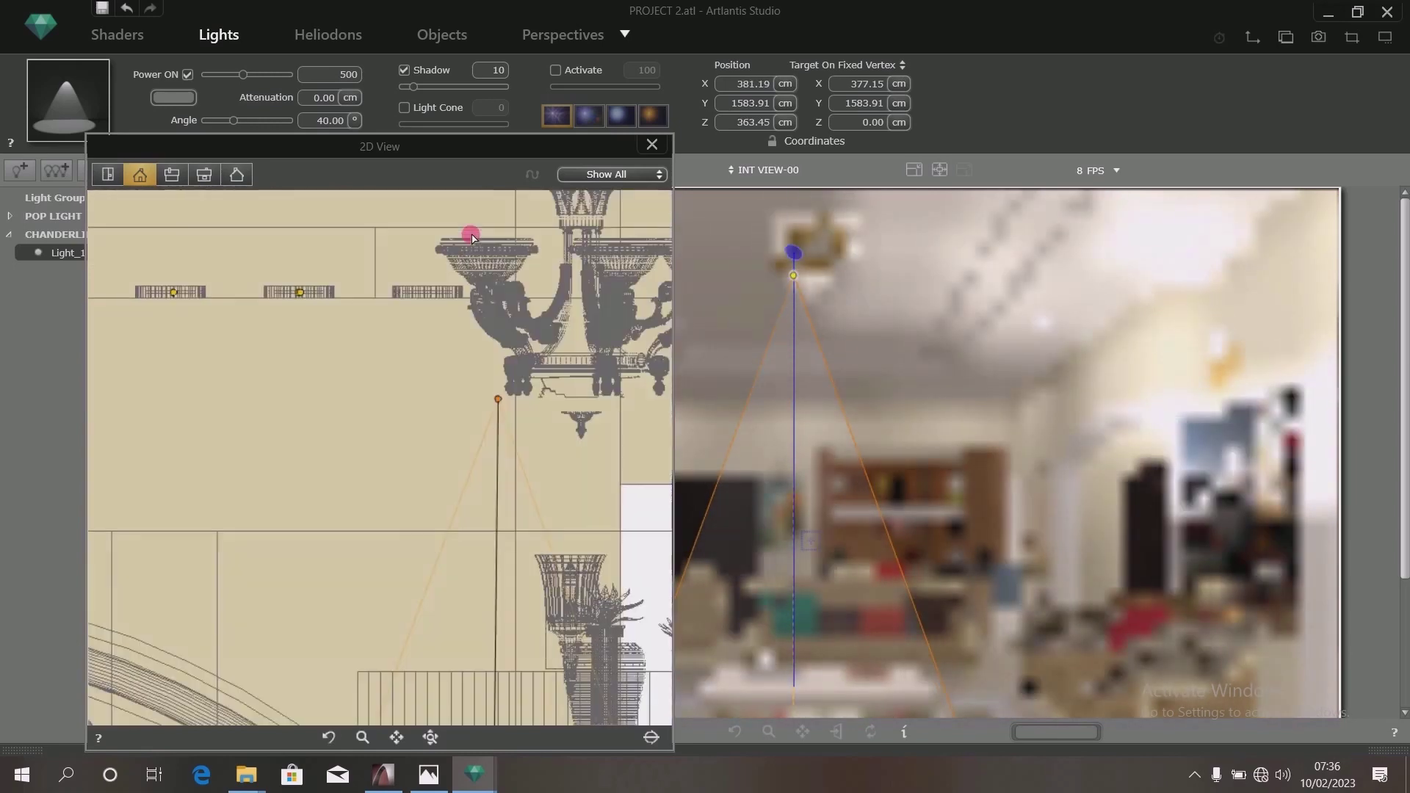
left_click_drag(526, 564, 503, 290)
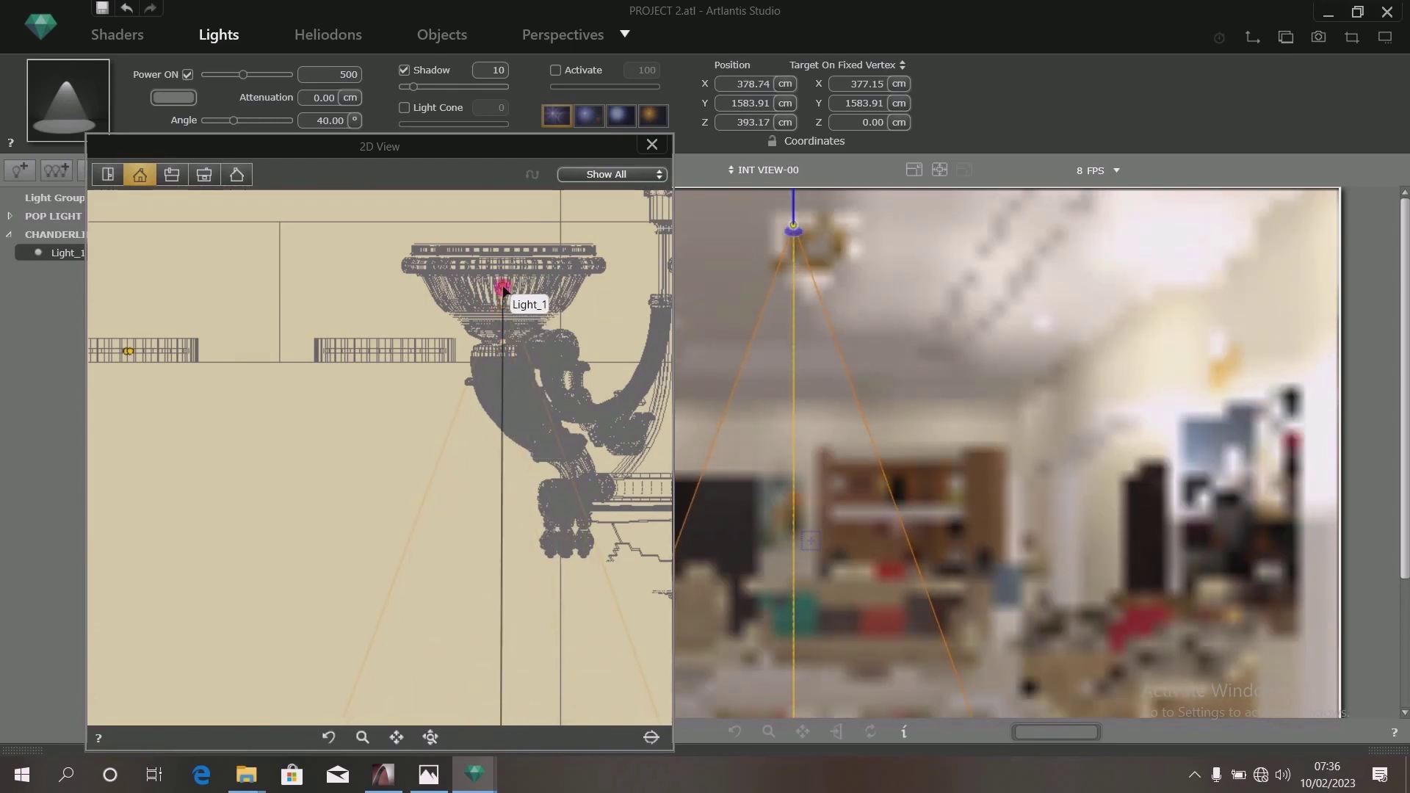
scroll(504, 291, "down", 2)
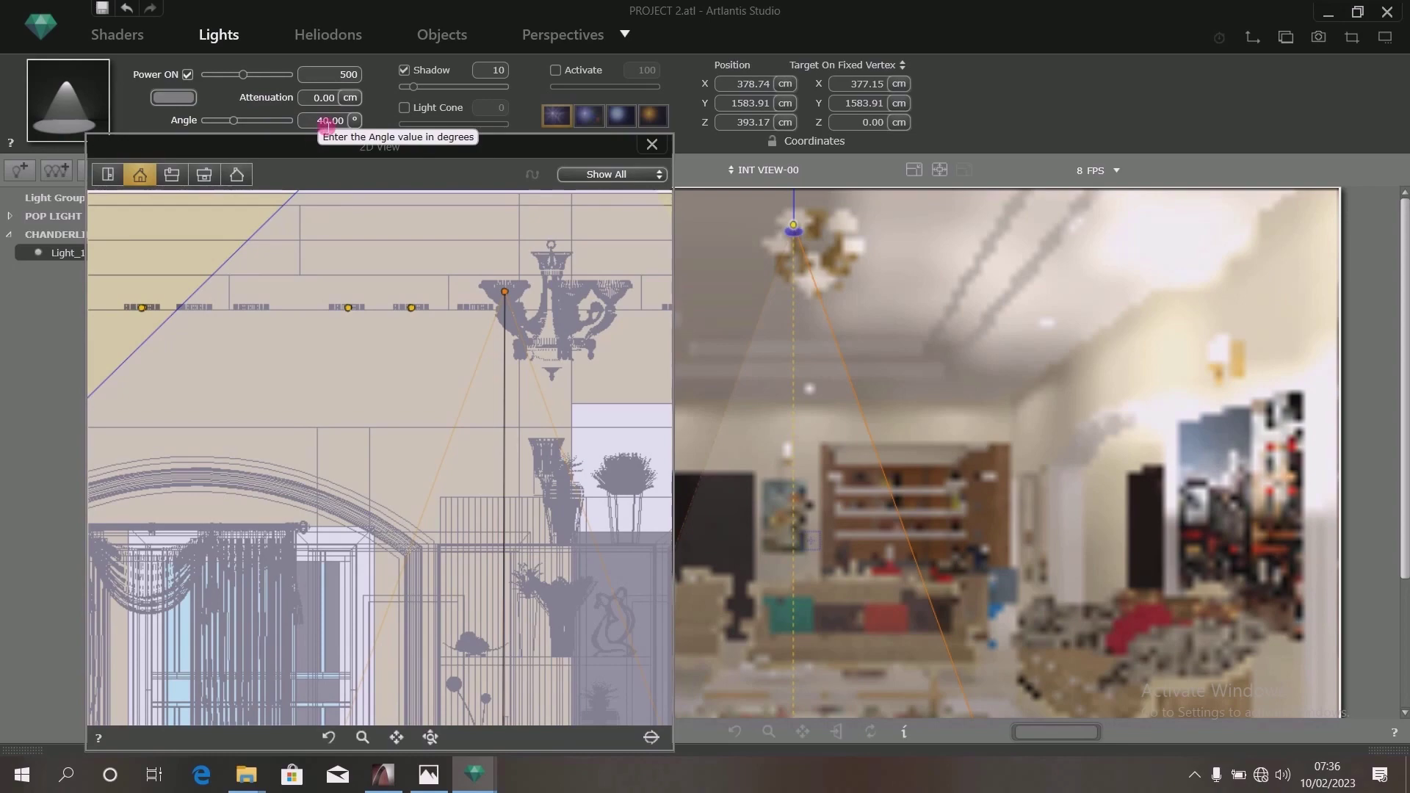
left_click(107, 174)
- Place Light_1's target directly beneath it, with Target X 377.57 and Y 1583.70, then lower the 2D View
scroll(232, 355, "up", 5)
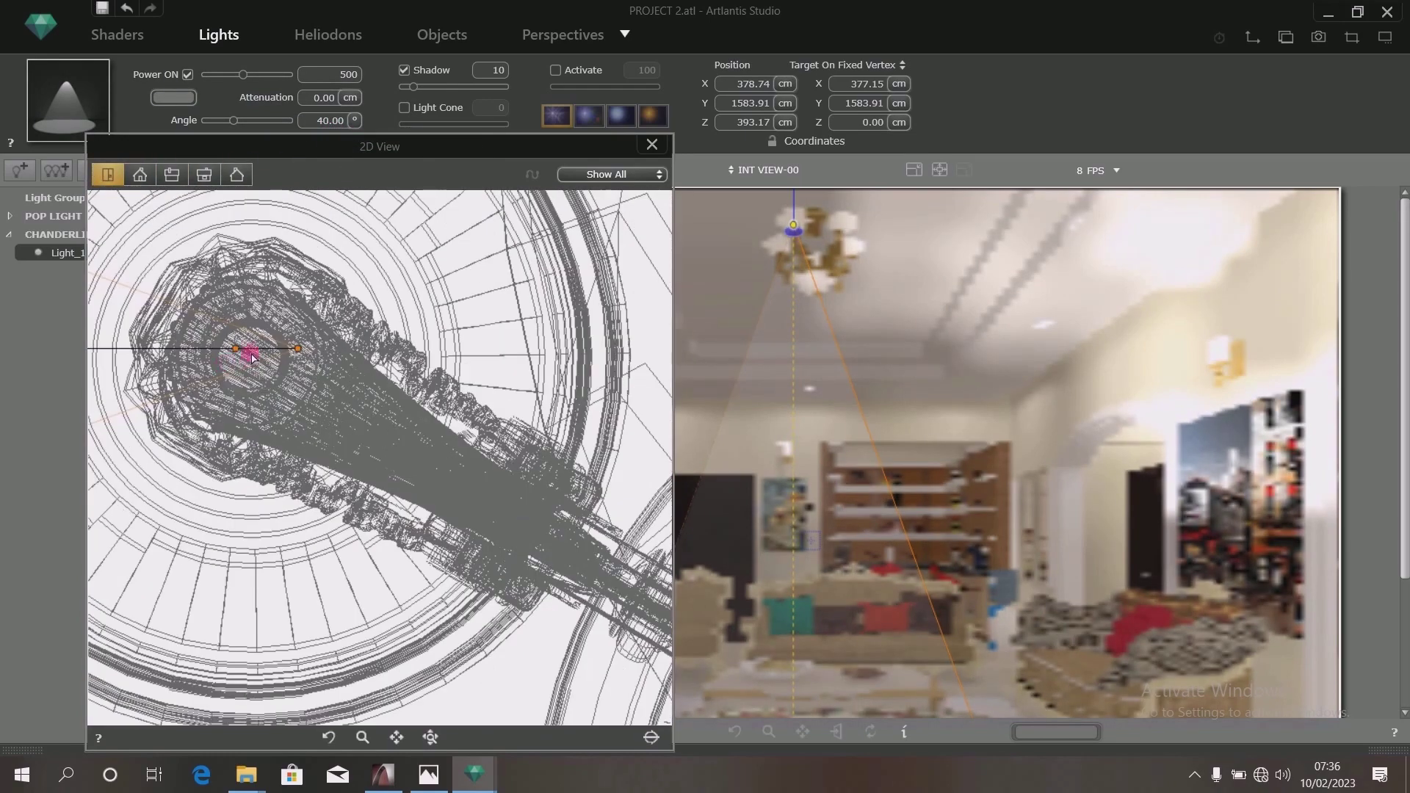
mouse_move(235, 352)
left_mouse_down()
mouse_move(300, 354)
mouse_move(252, 362)
left_mouse_up()
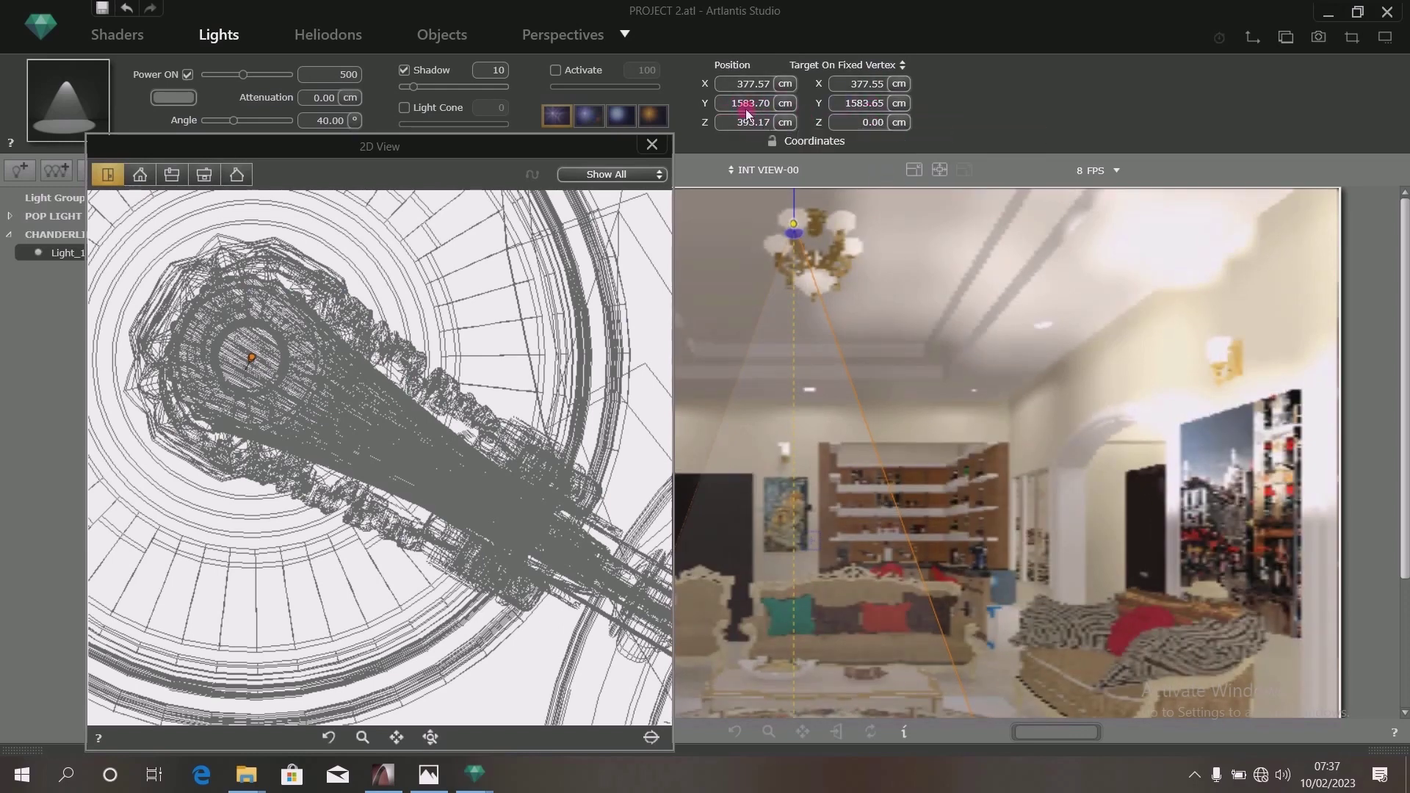
left_click(880, 105)
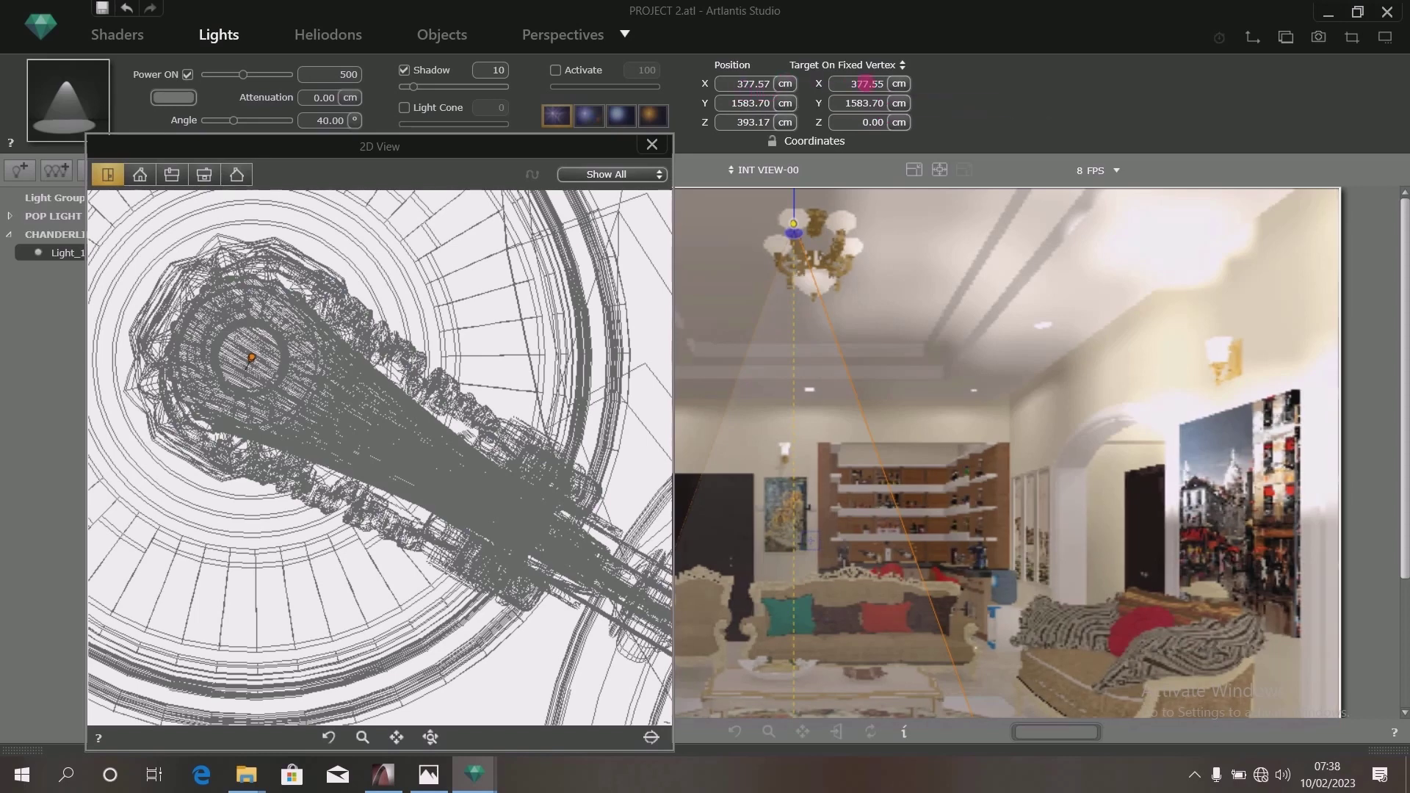
left_click(887, 88)
key("BackSpace")
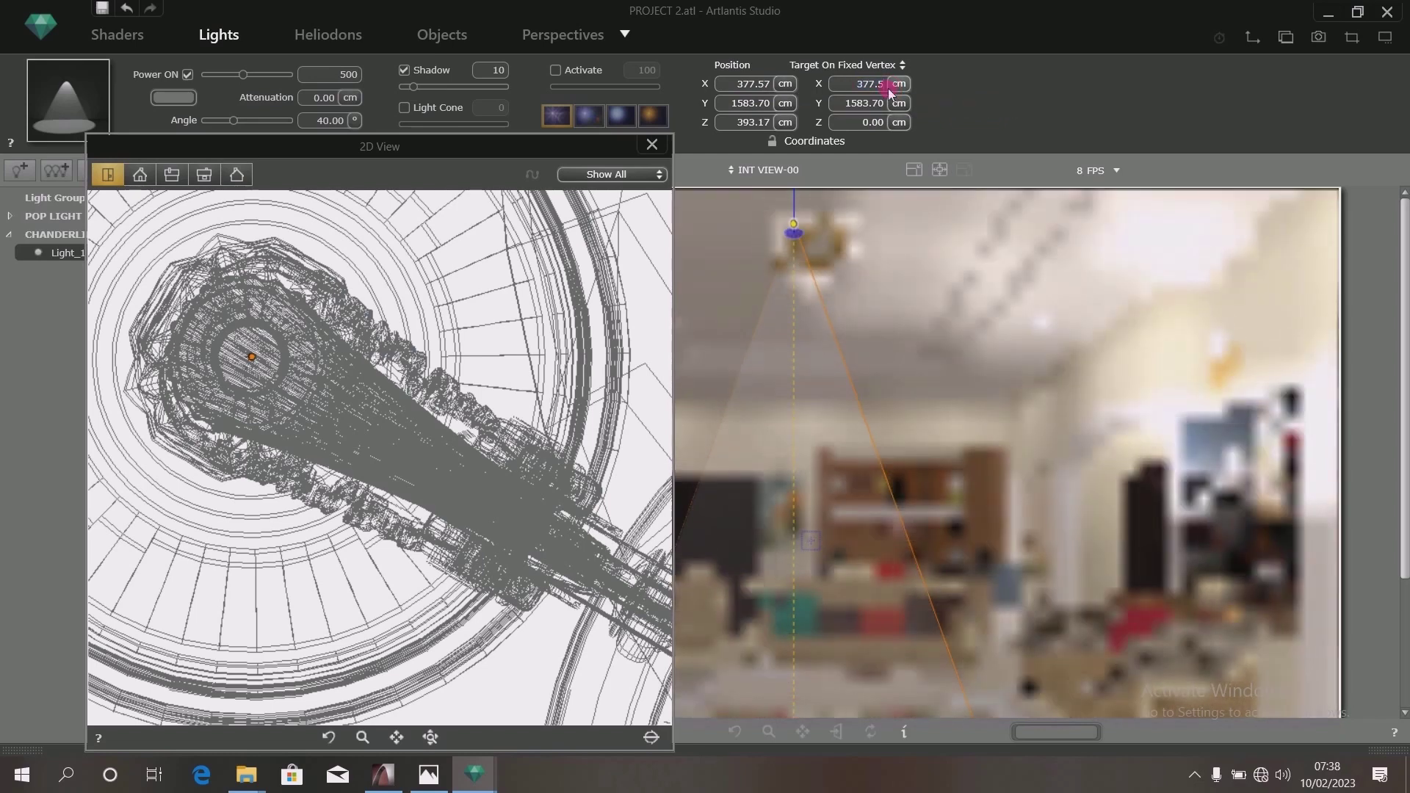
type("7")
key("Return")
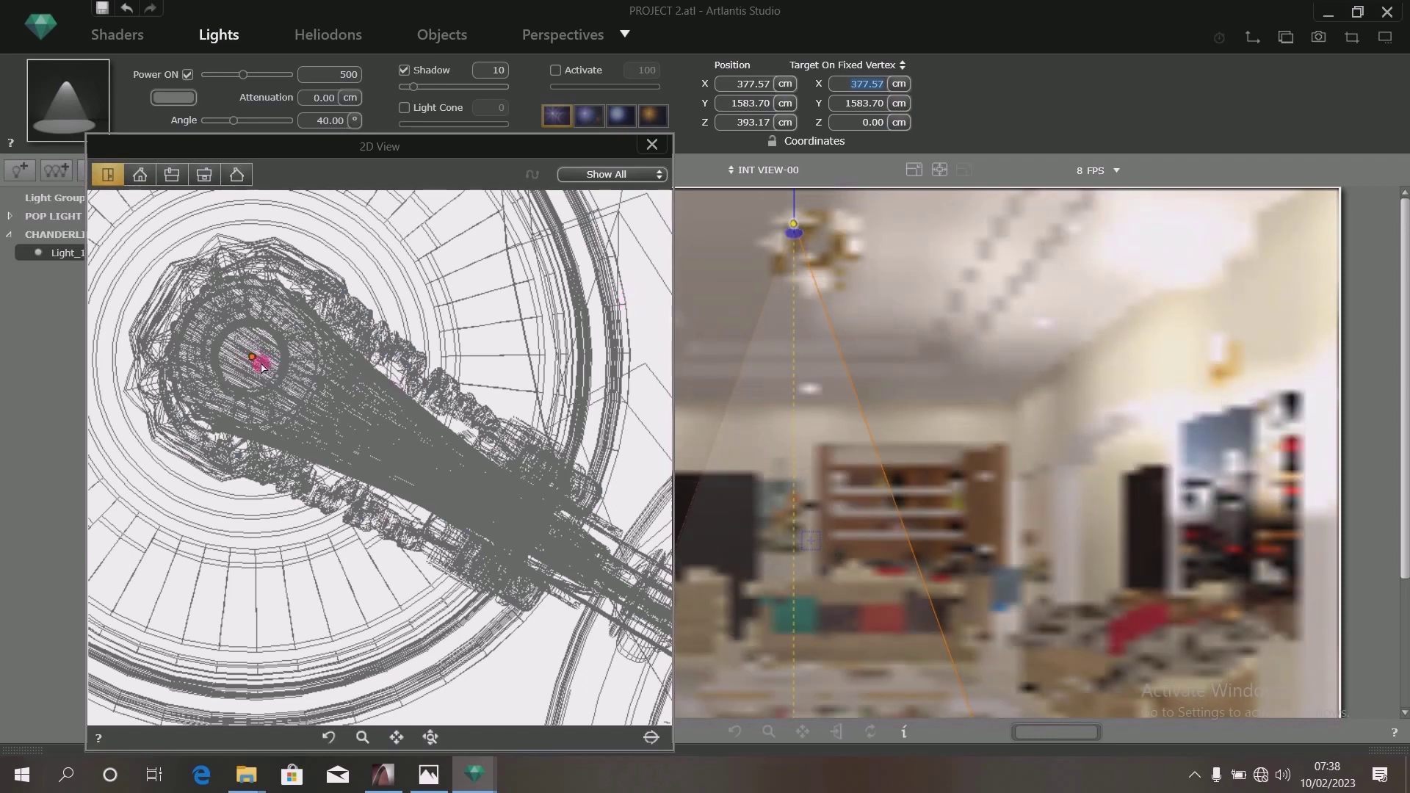
scroll(252, 359, "down", 2)
left_click_drag(341, 148, 333, 143)
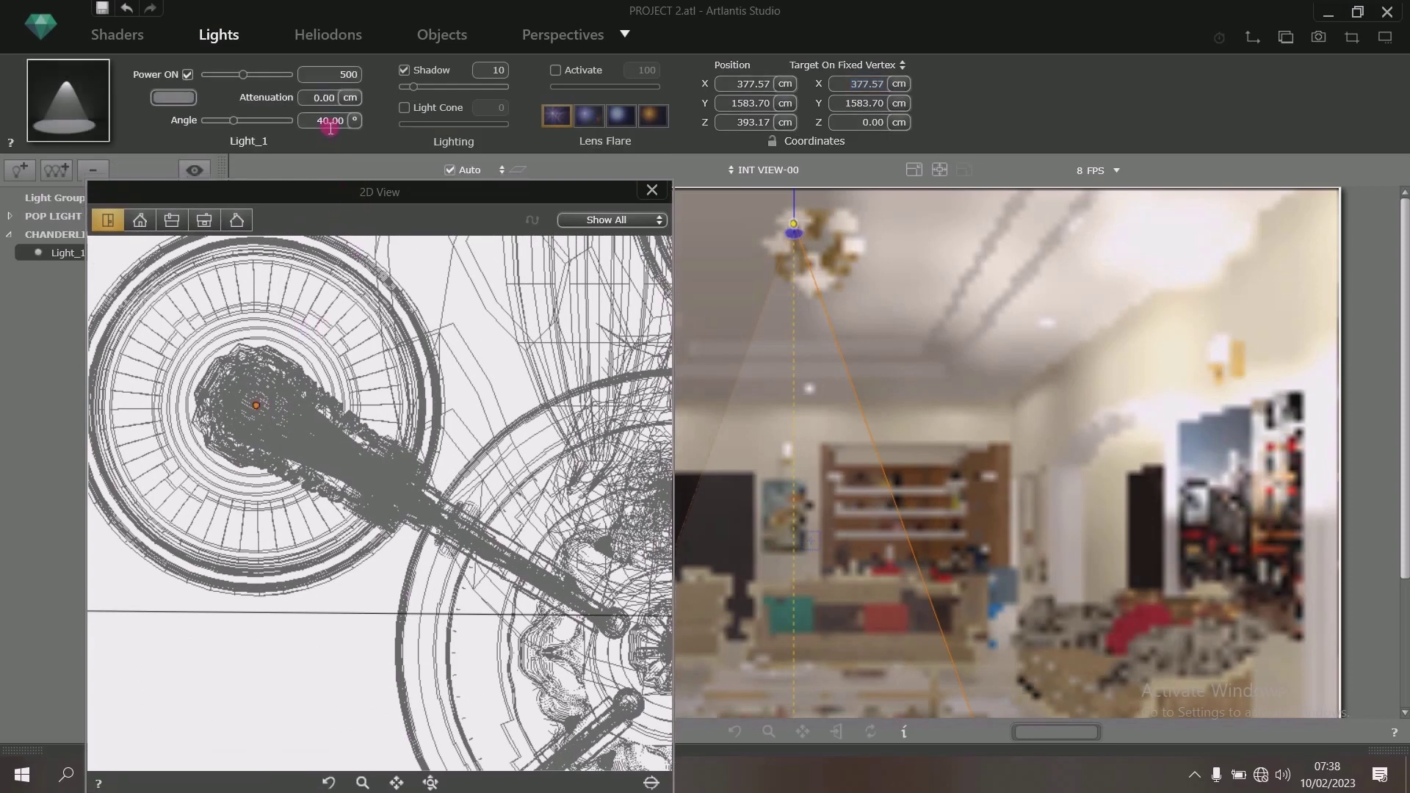
- Set Light_1's power to 25 and its spread angle to 360°
left_click(353, 79)
left_click(352, 78)
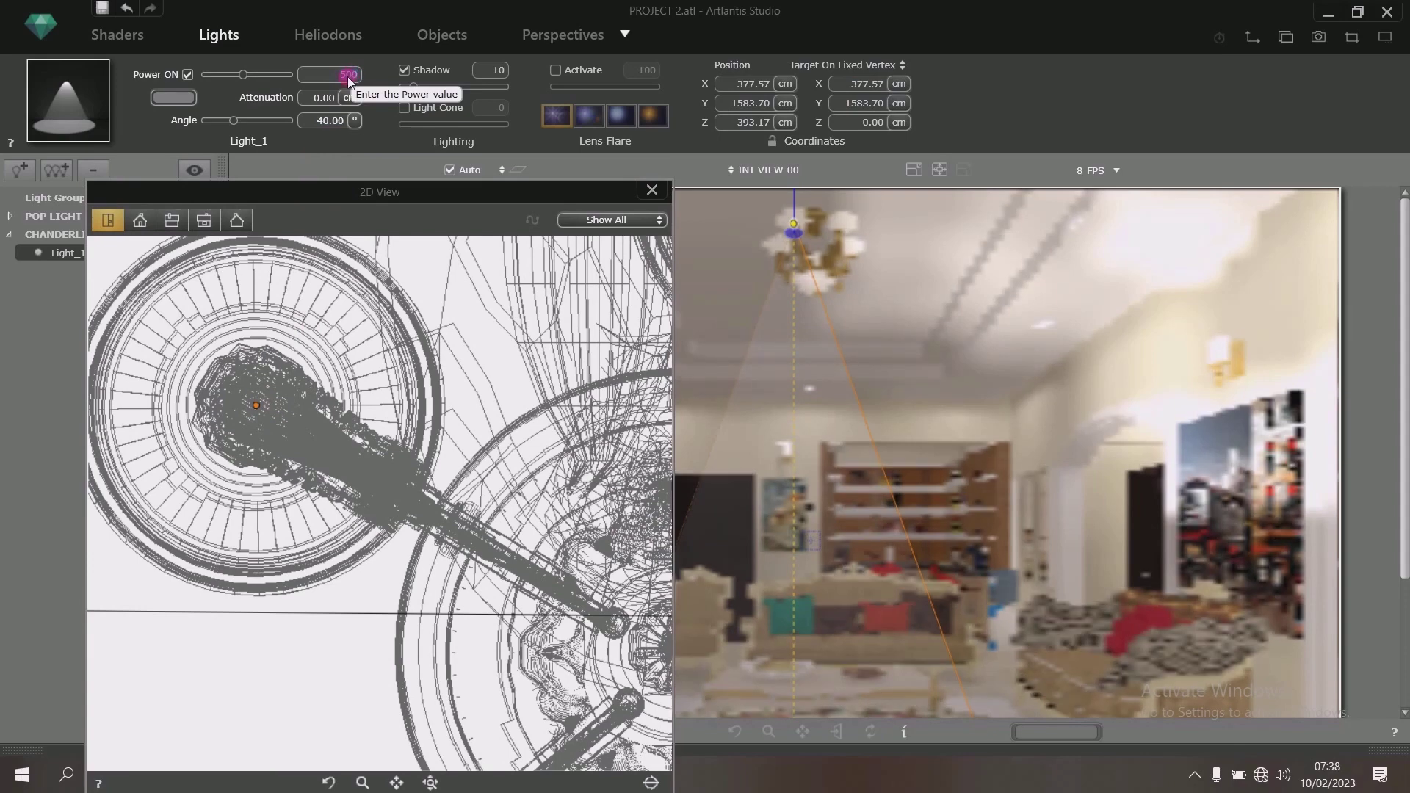
type("25")
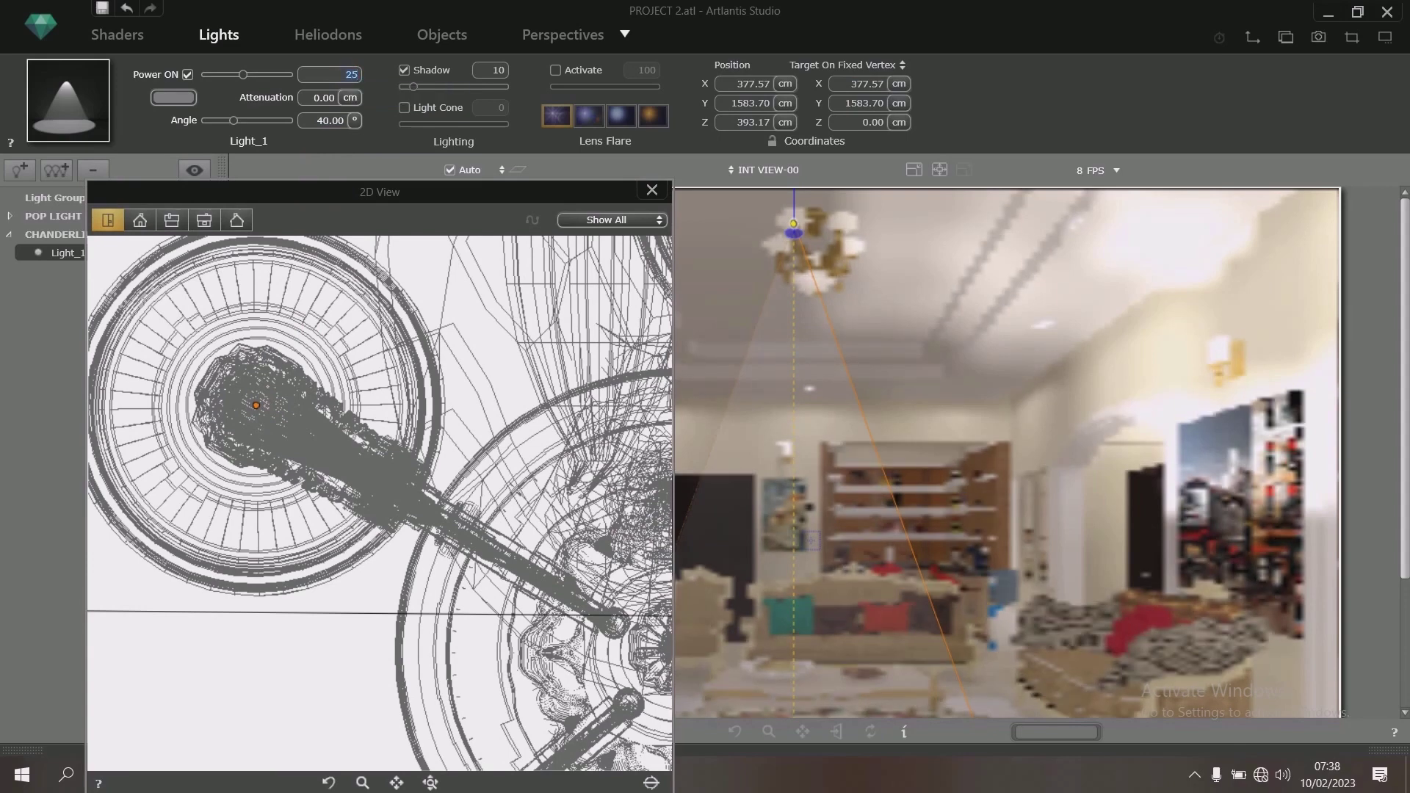
left_click(335, 125)
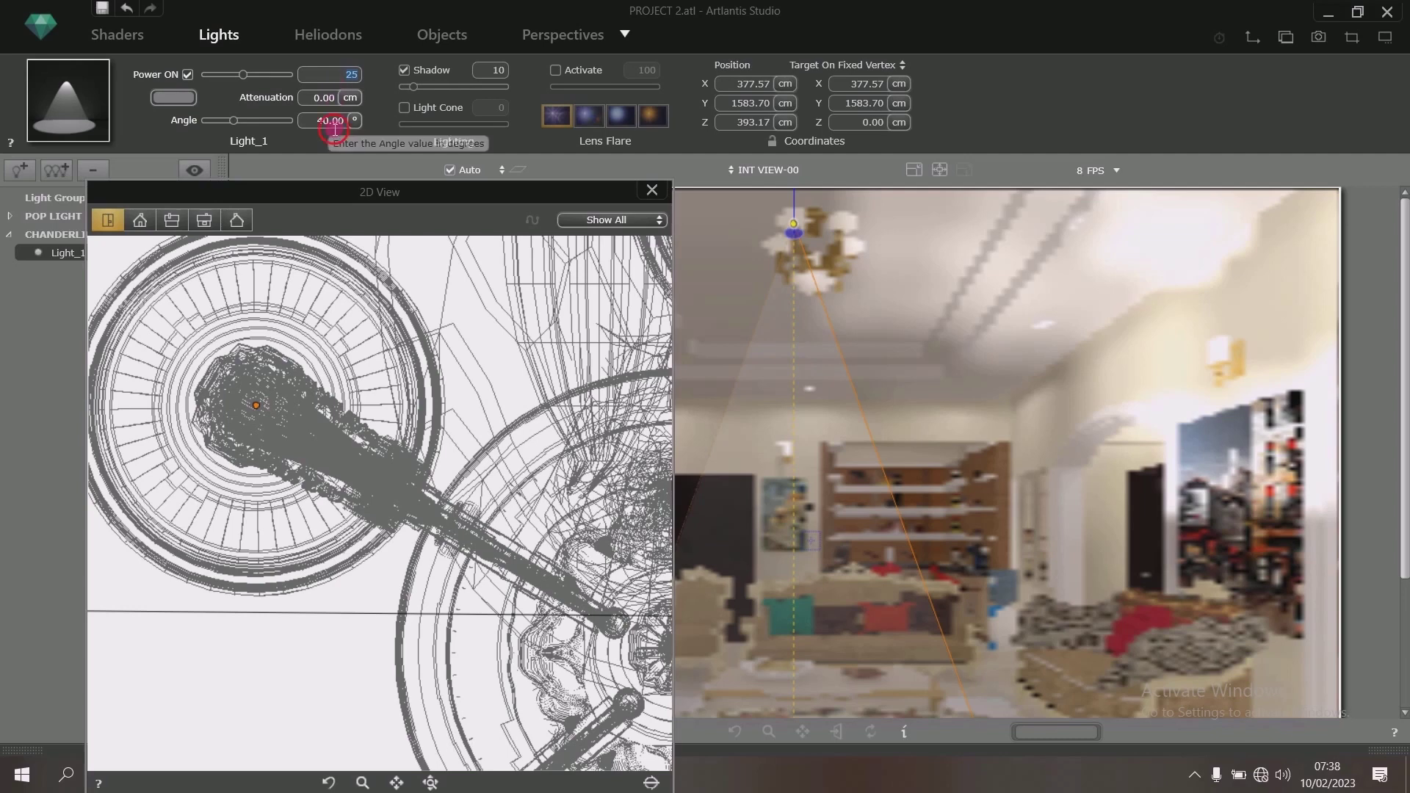
type("36")
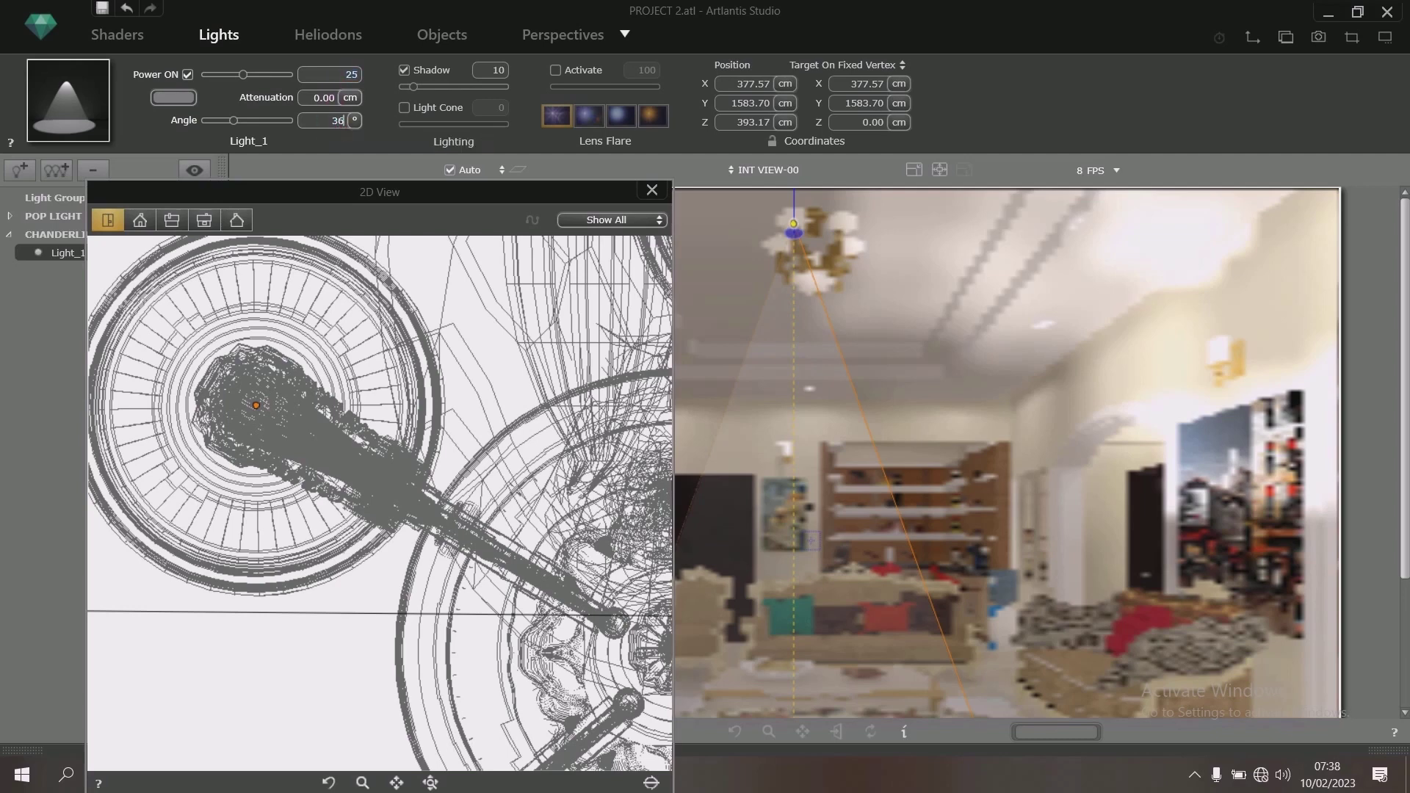
type("0")
key("Return")
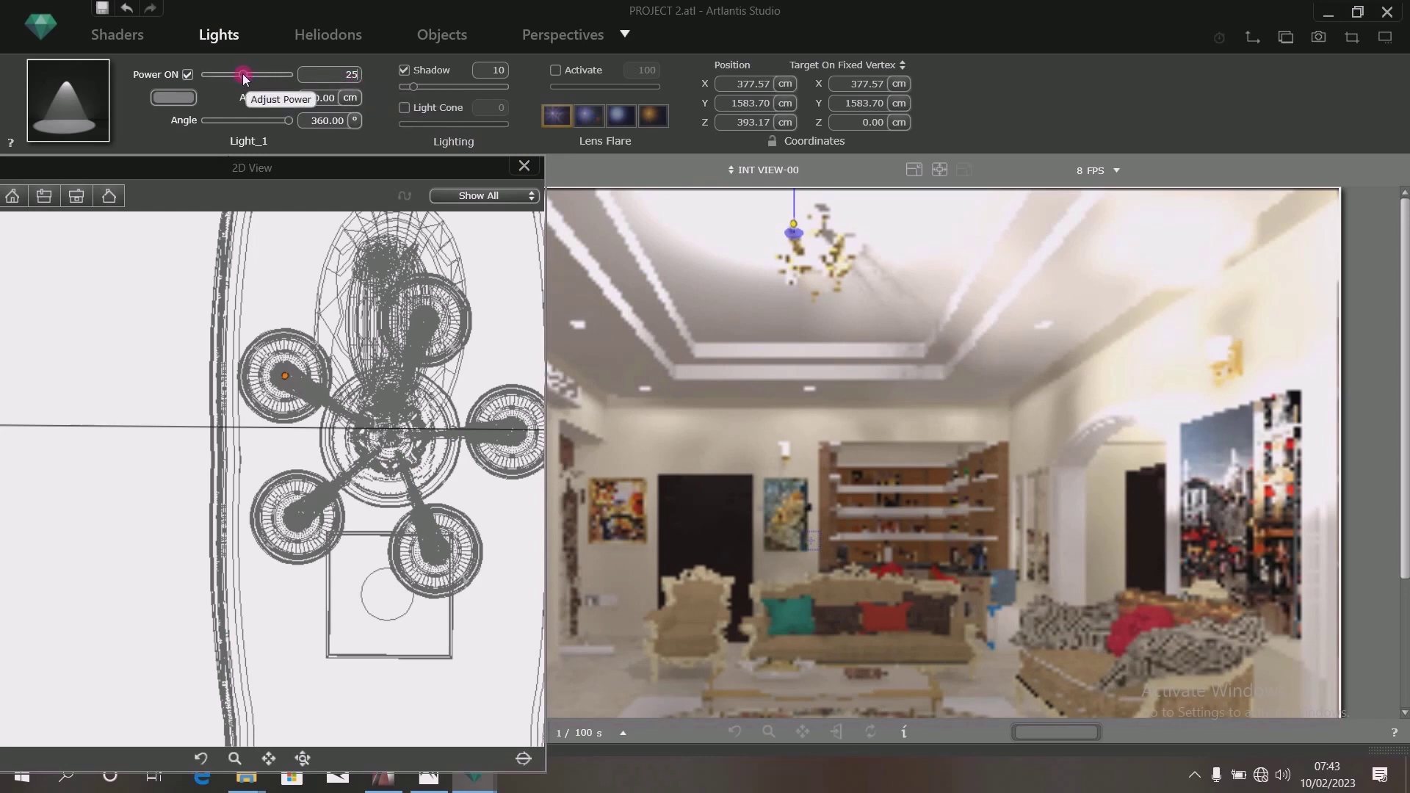
- Adjust Light_1's power with the slider and field, settling on 15
left_click_drag(243, 76, 225, 81)
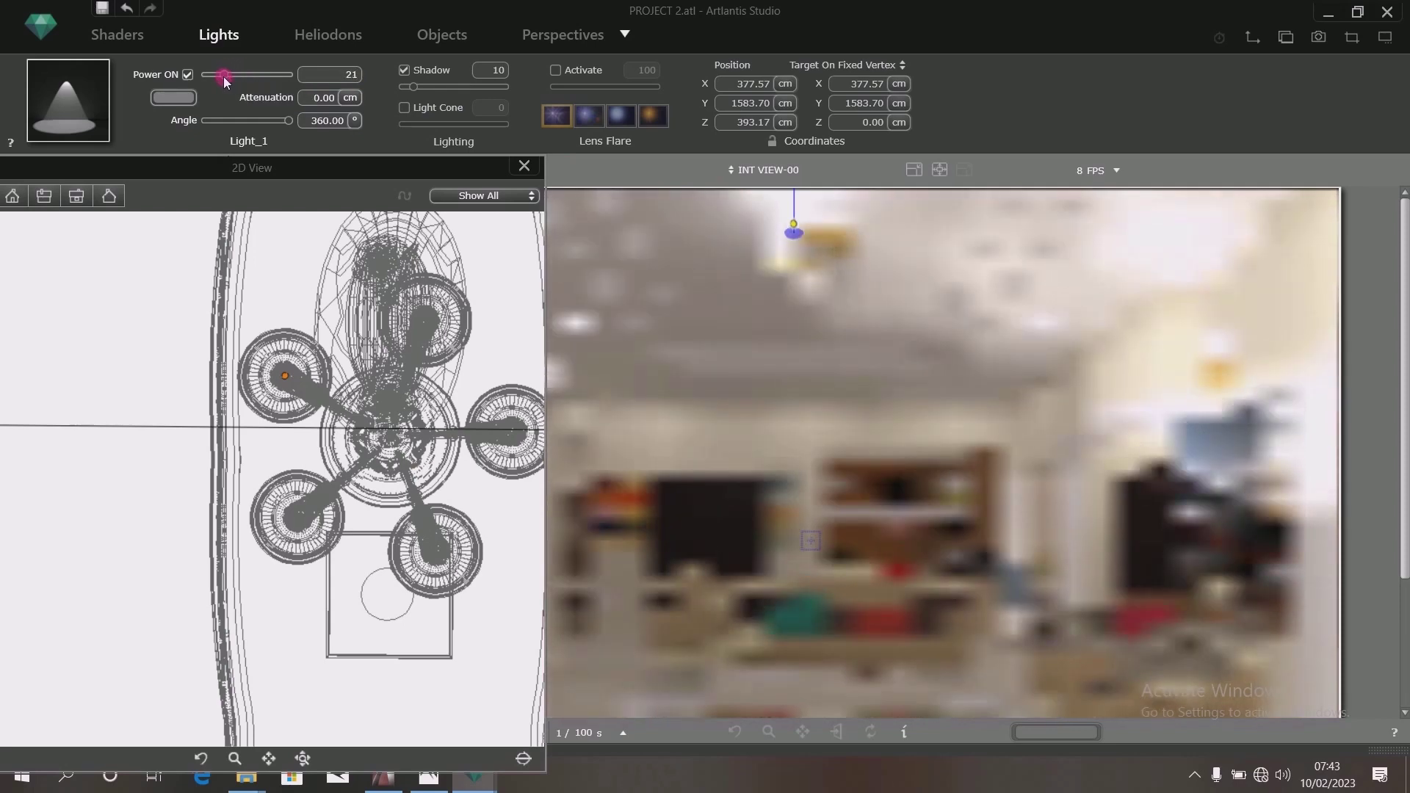
left_click_drag(224, 80, 216, 84)
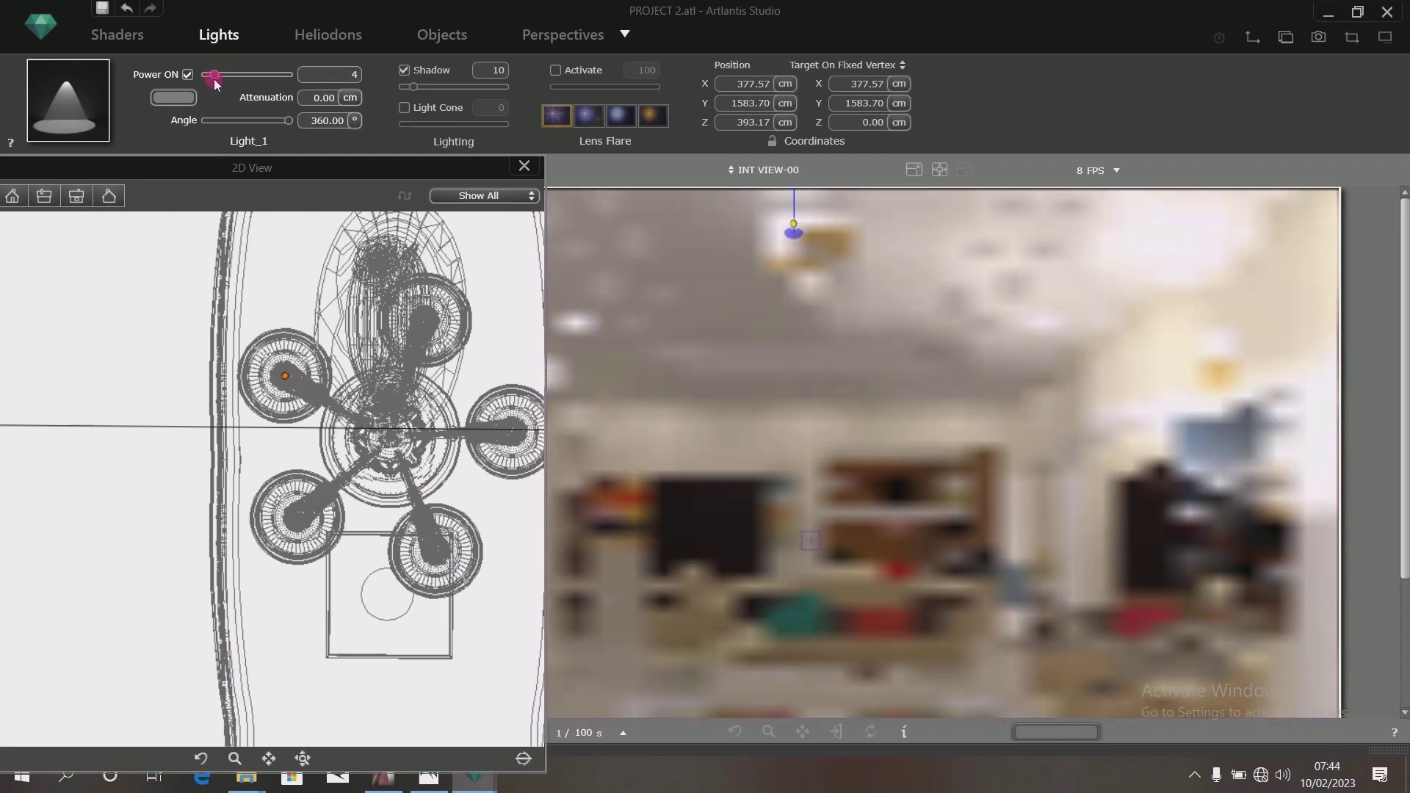
double_click(351, 75)
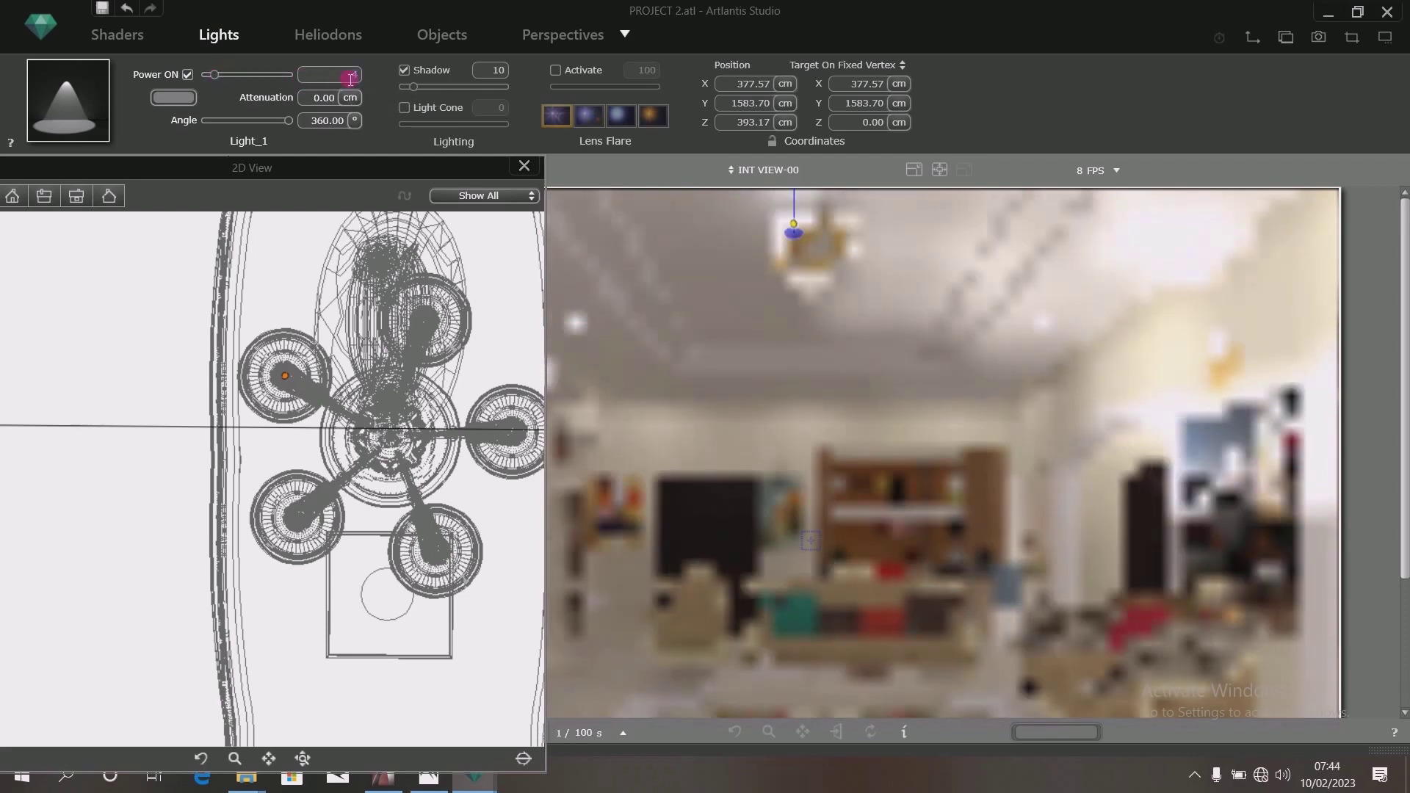
type("25")
key("Return")
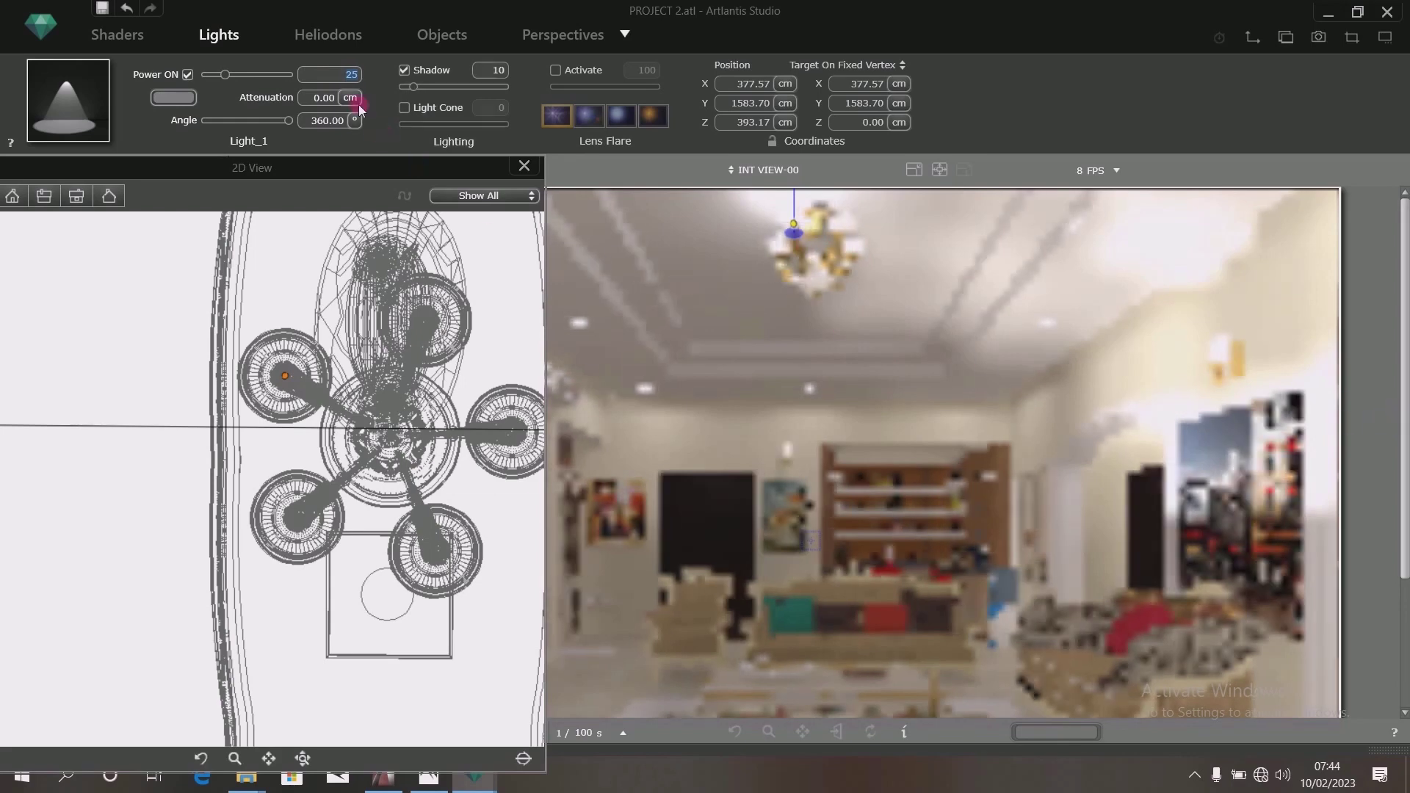
type("15")
key("Return")
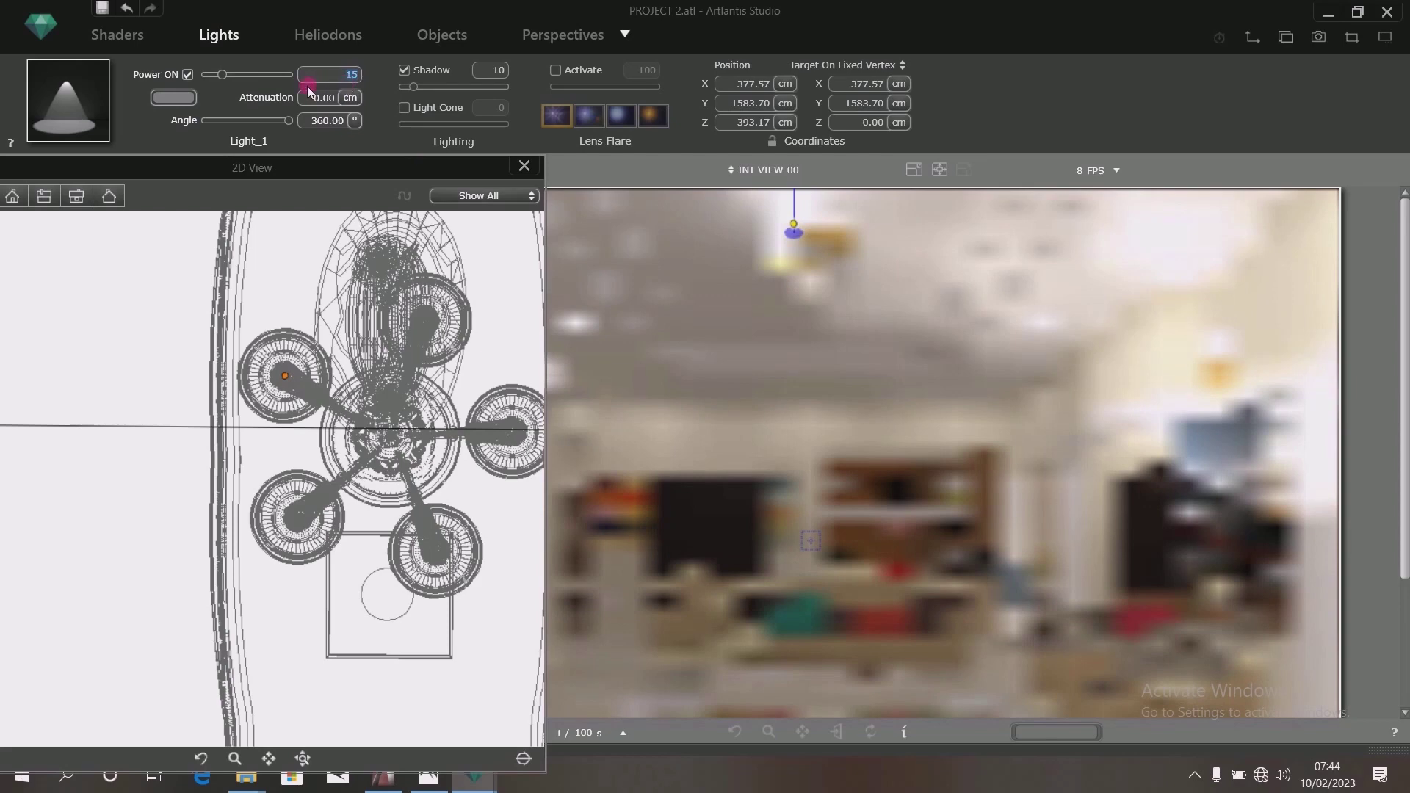
left_click_drag(224, 75, 222, 77)
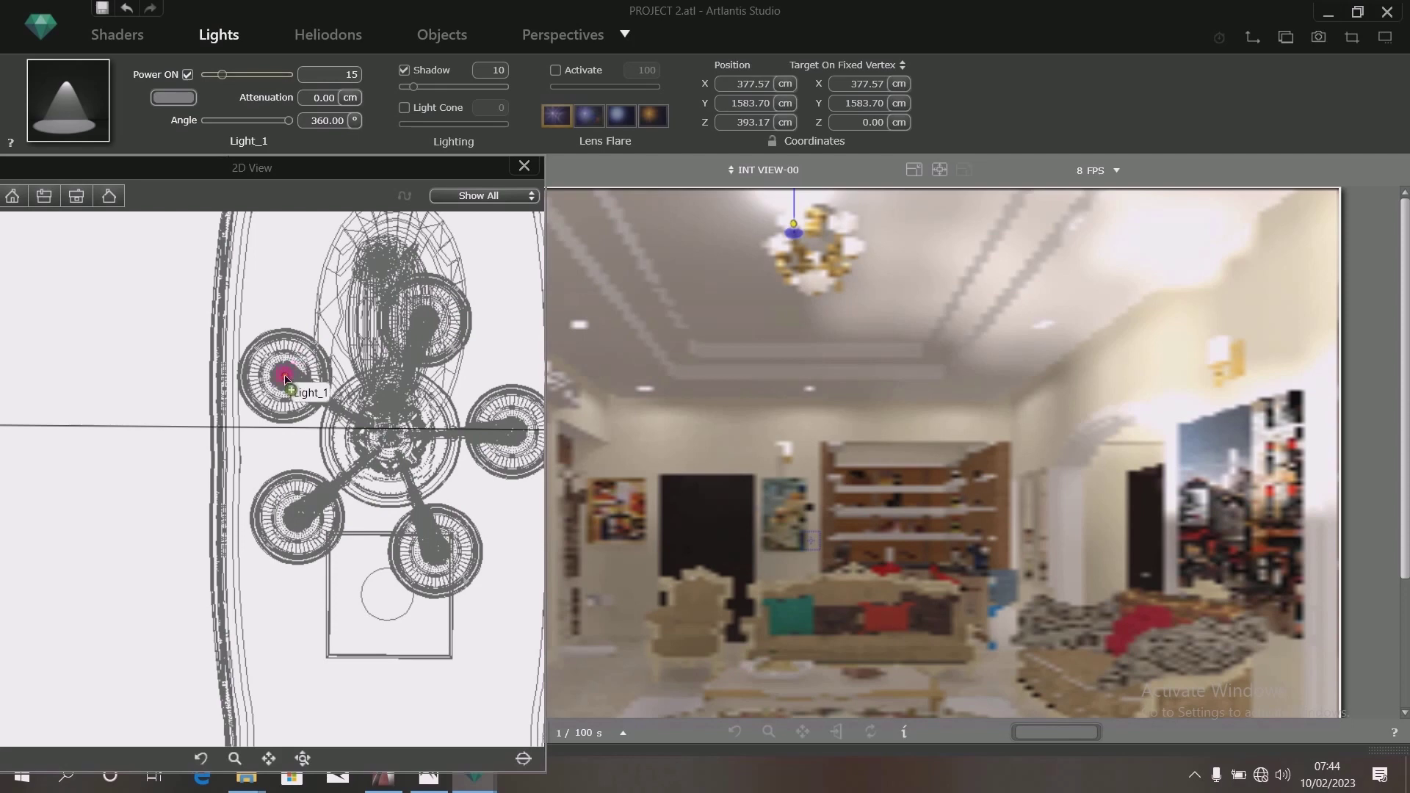
- Duplicate Light_1 onto another chandelier arm, lock all five chandelier lights' coordinates, and save
left_click_drag(286, 380, 360, 394, "ctrl")
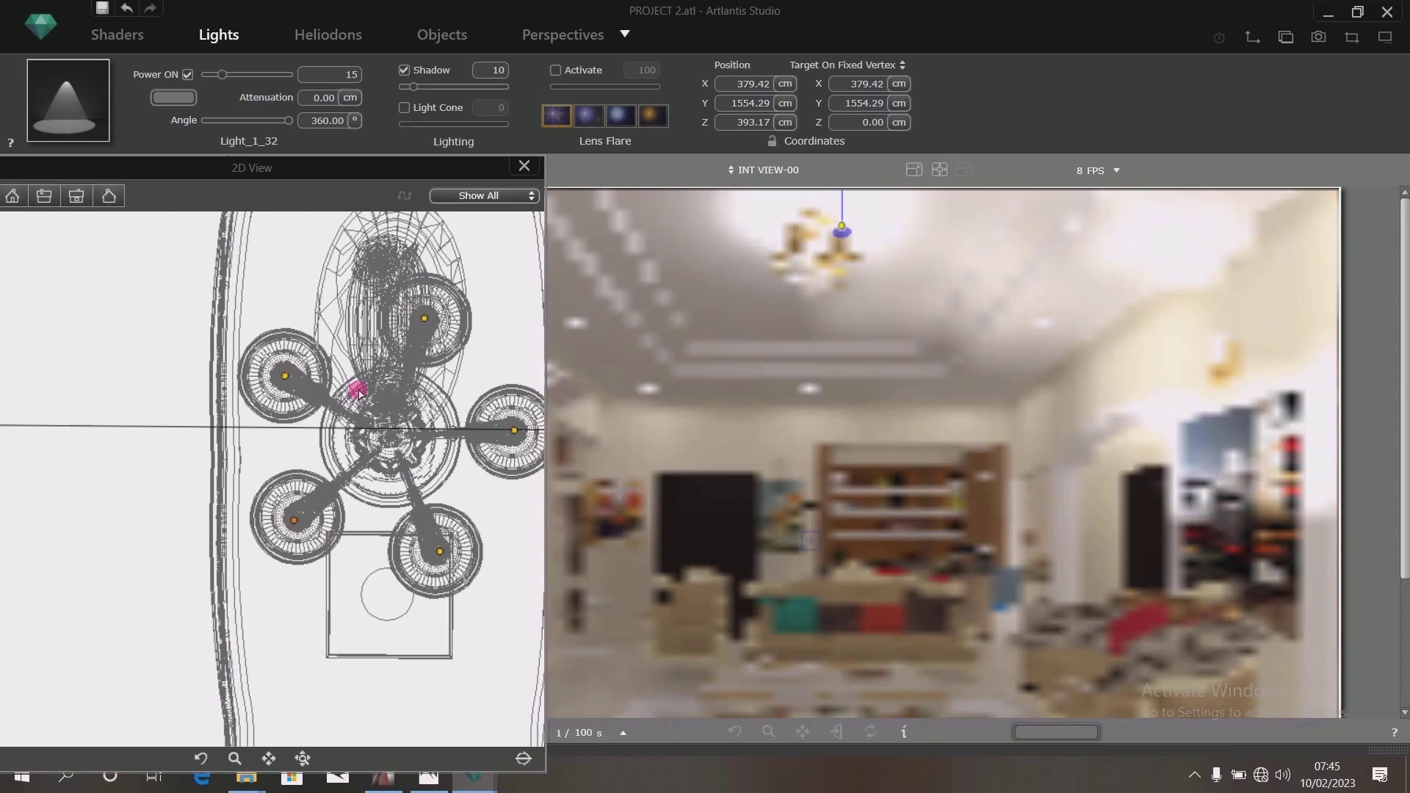
scroll(358, 393, "down", 3)
left_click_drag(246, 311, 477, 521)
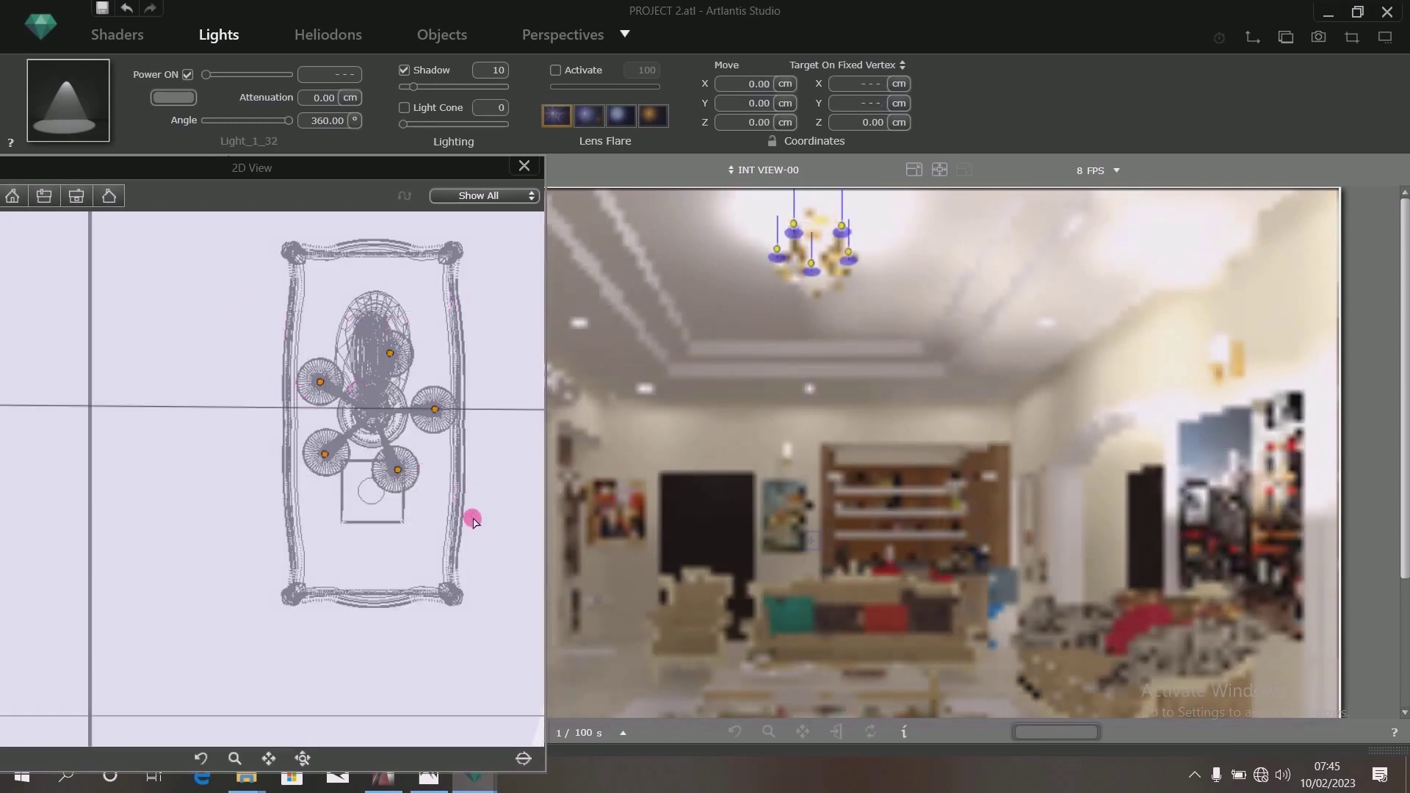
left_click(771, 141)
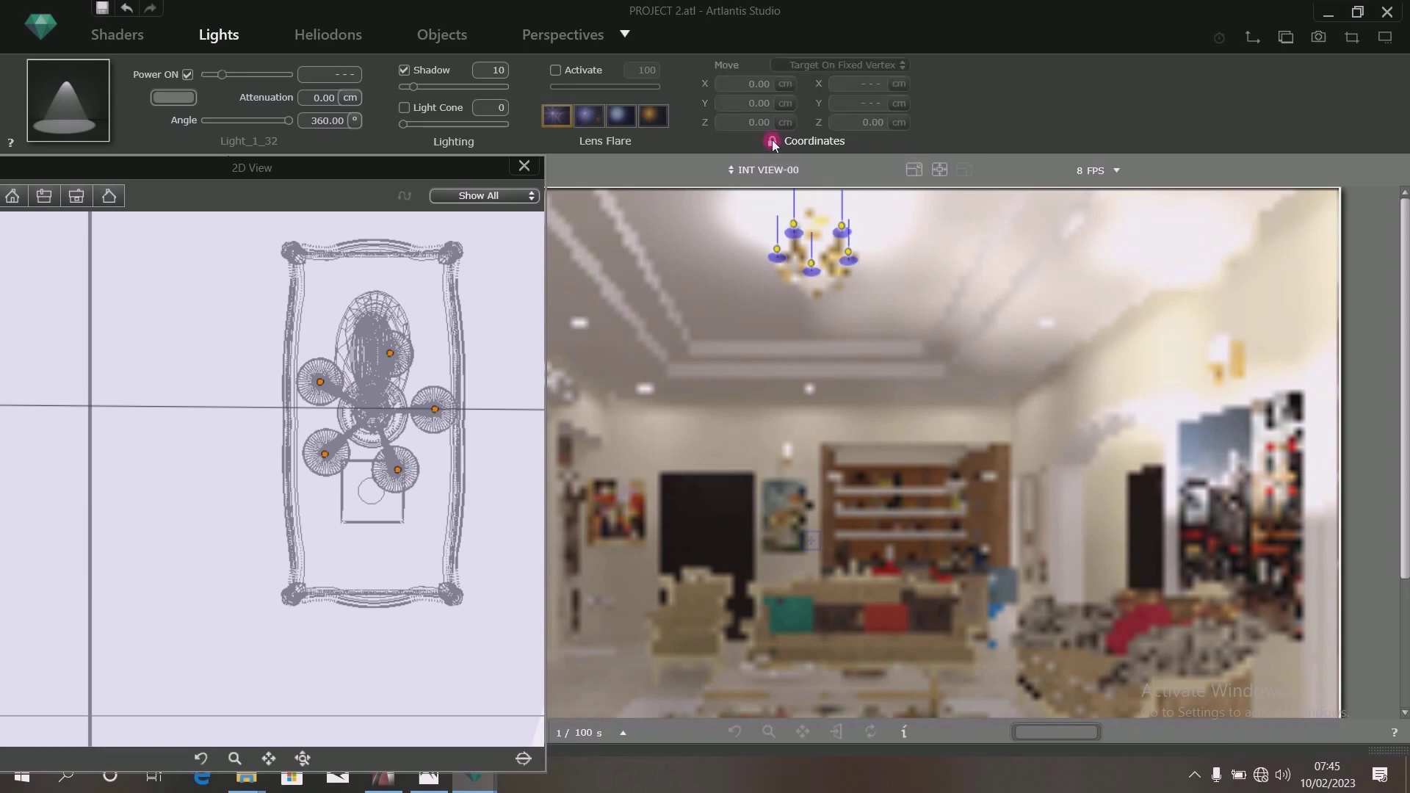
left_click(101, 11)
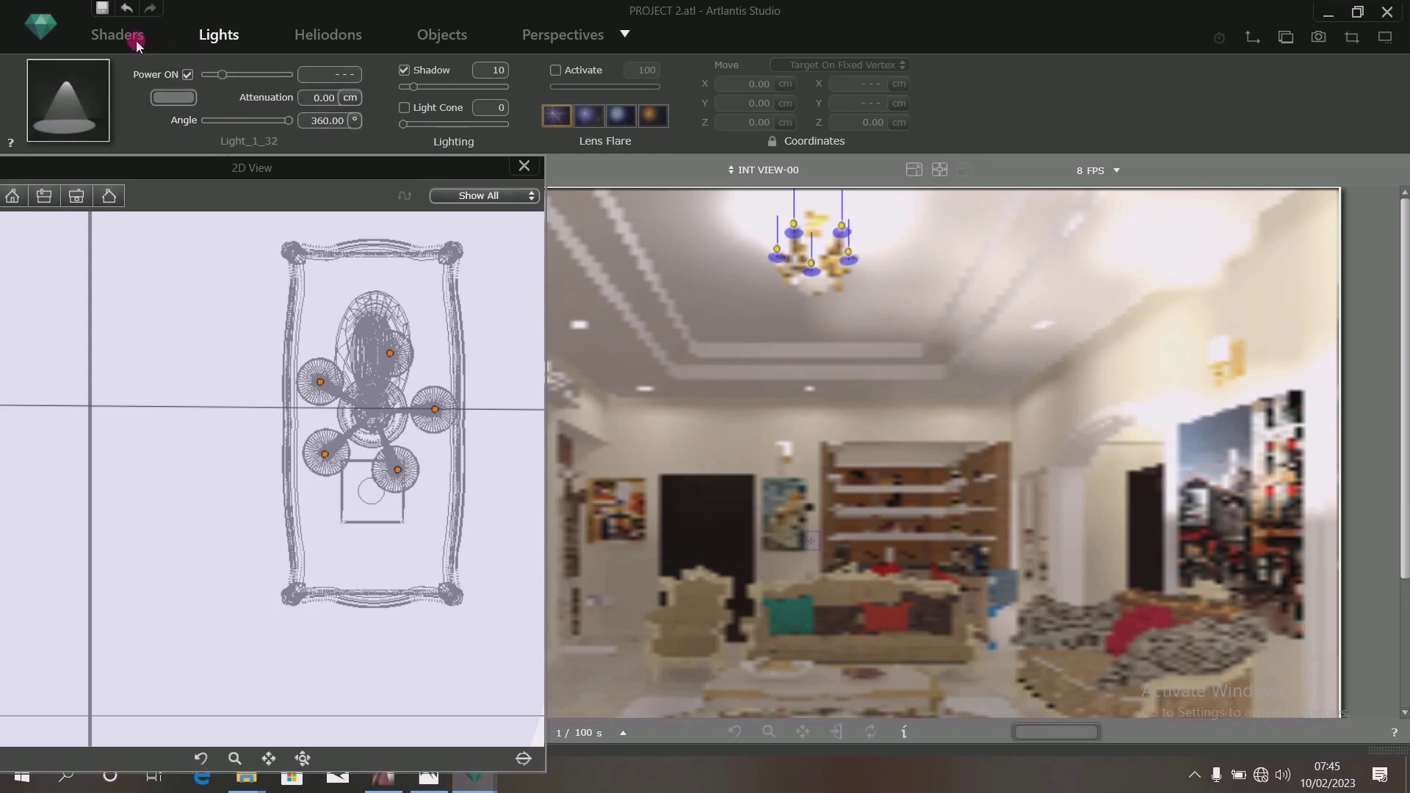
- Save twice, close the 2D View, deselect the chandelier lights and collapse CHANDERLIER LIGHT
left_click(103, 9)
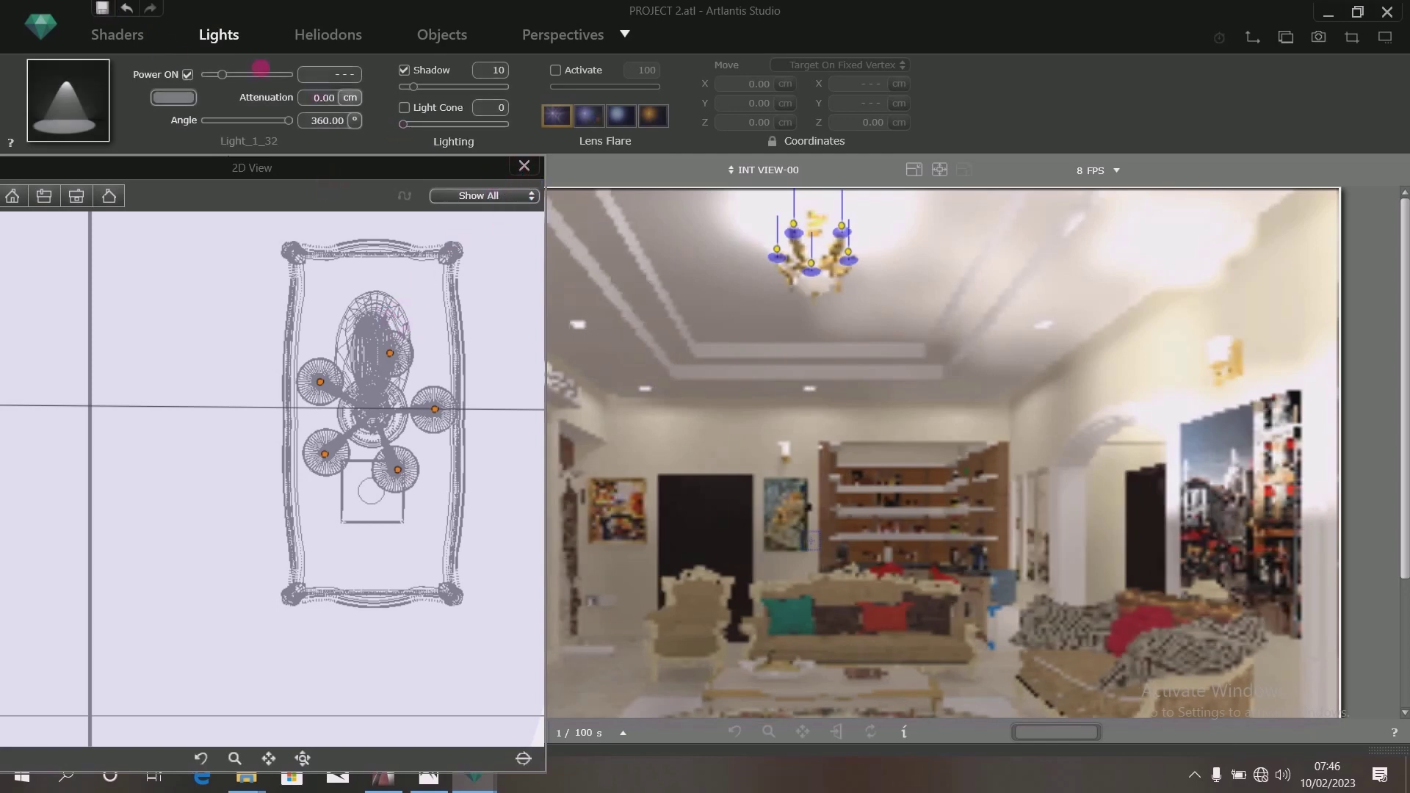
left_click(103, 9)
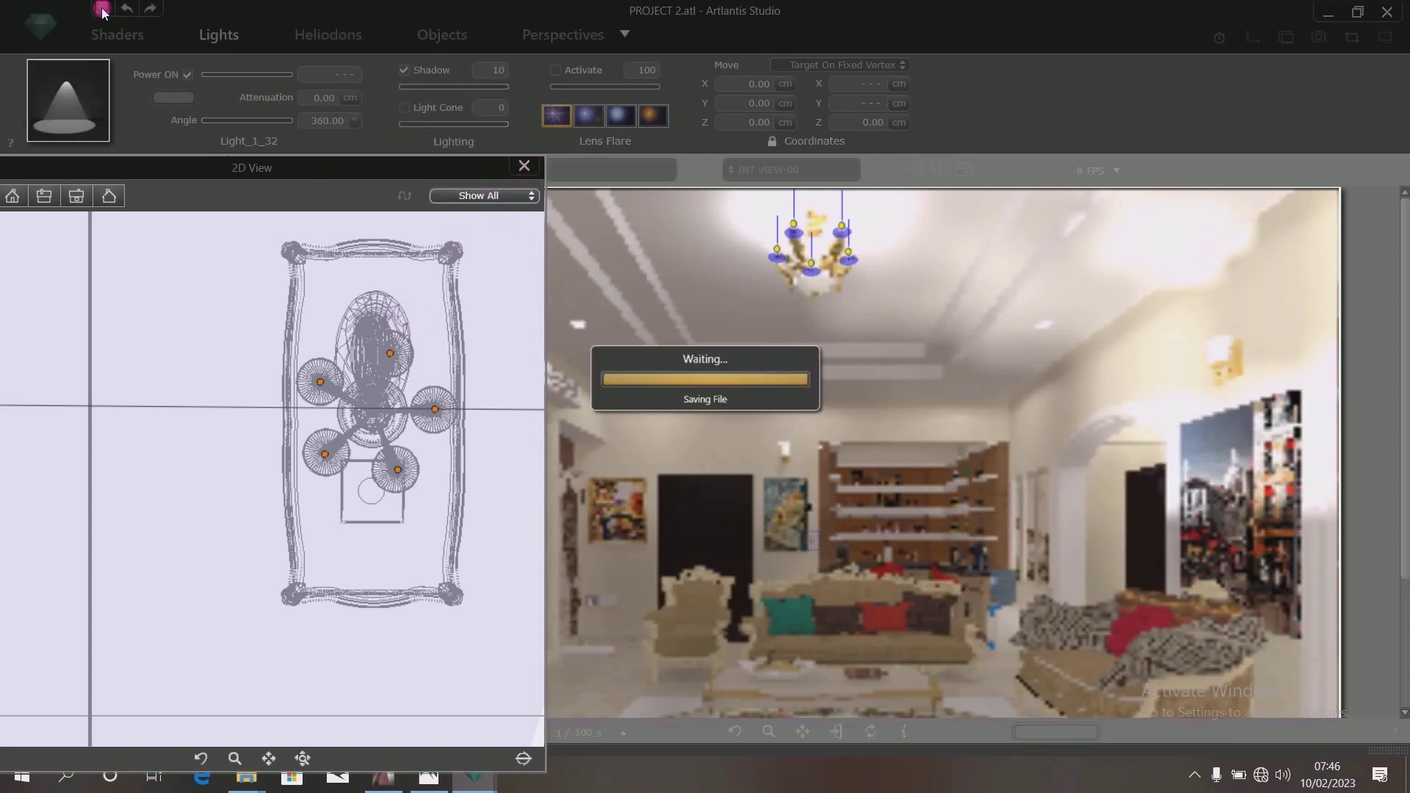
left_click(525, 165)
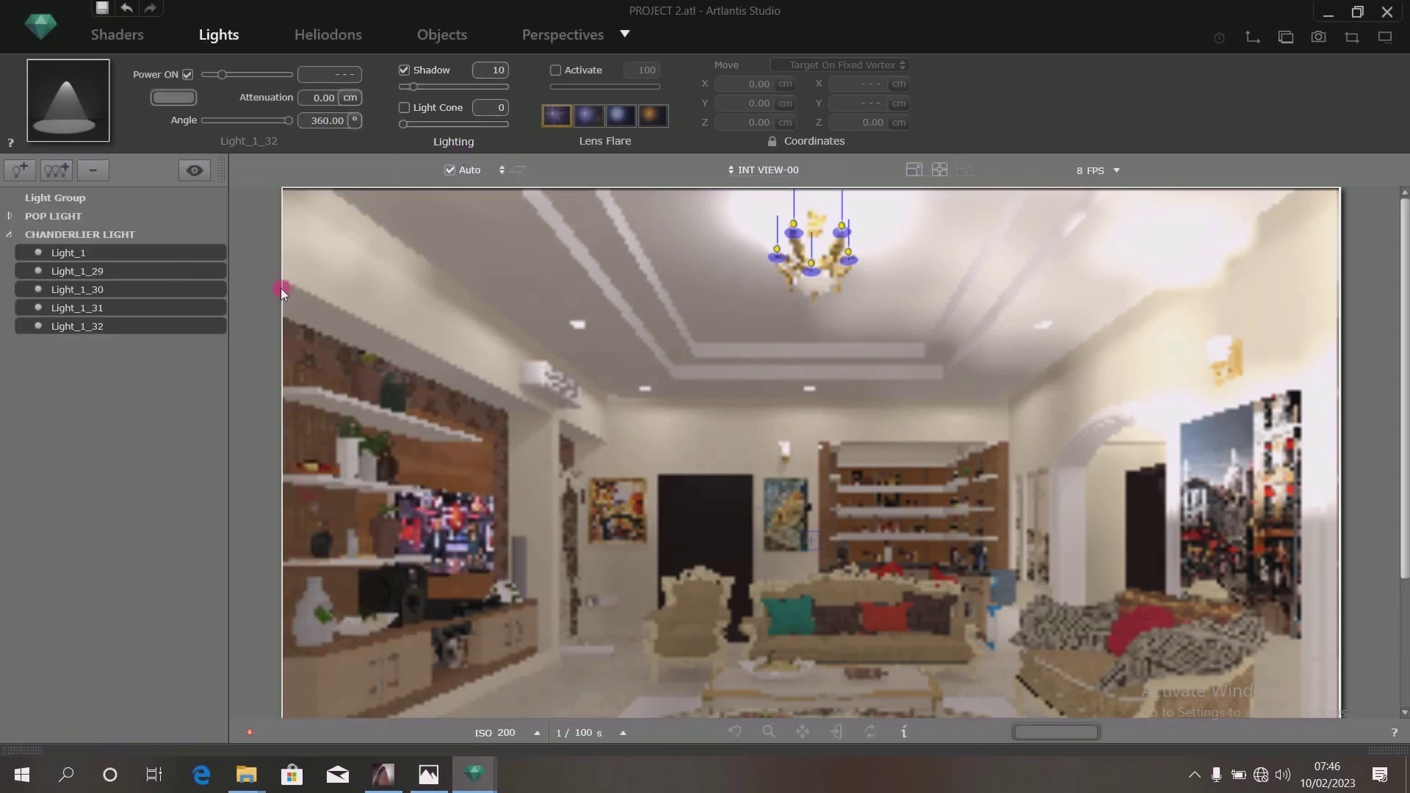
left_click(589, 693)
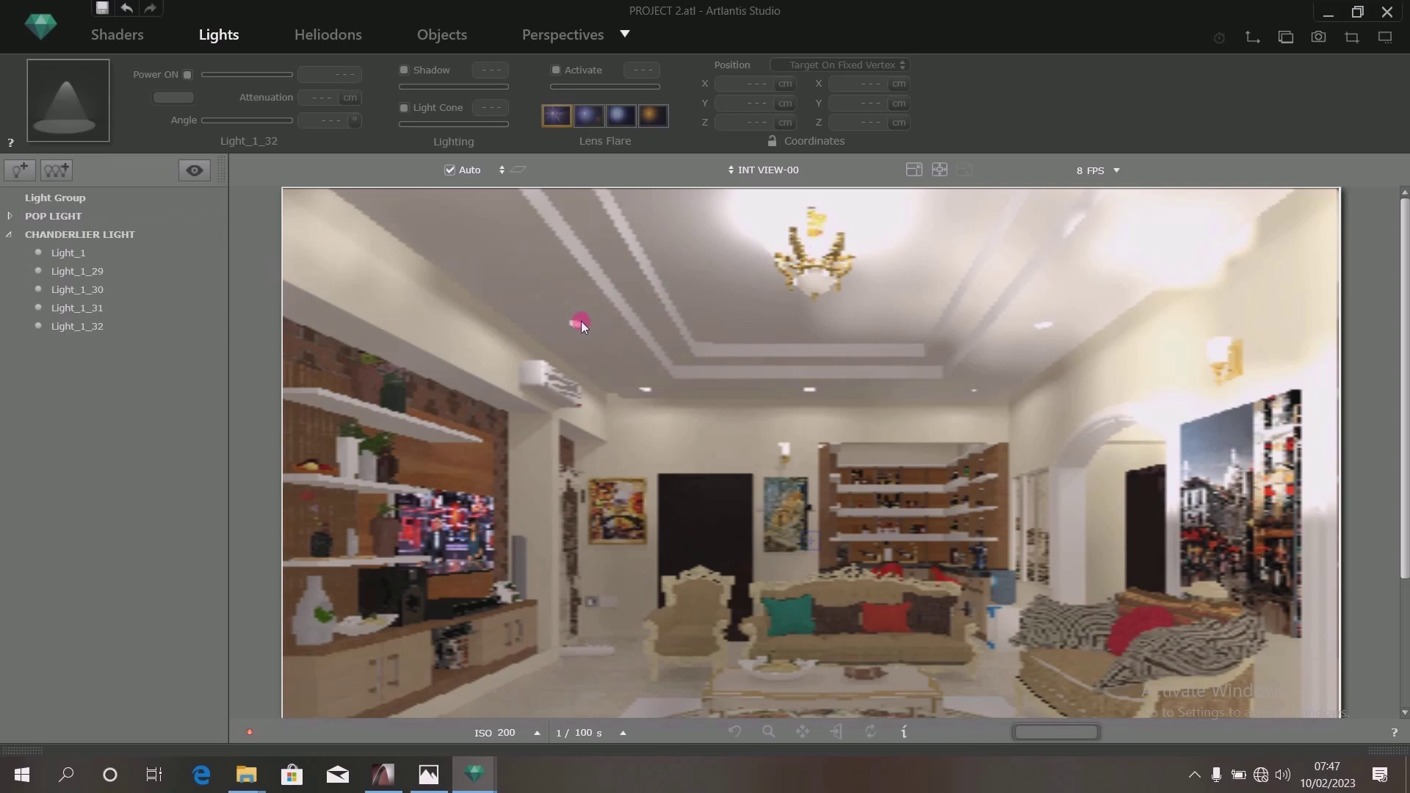
left_click(10, 235)
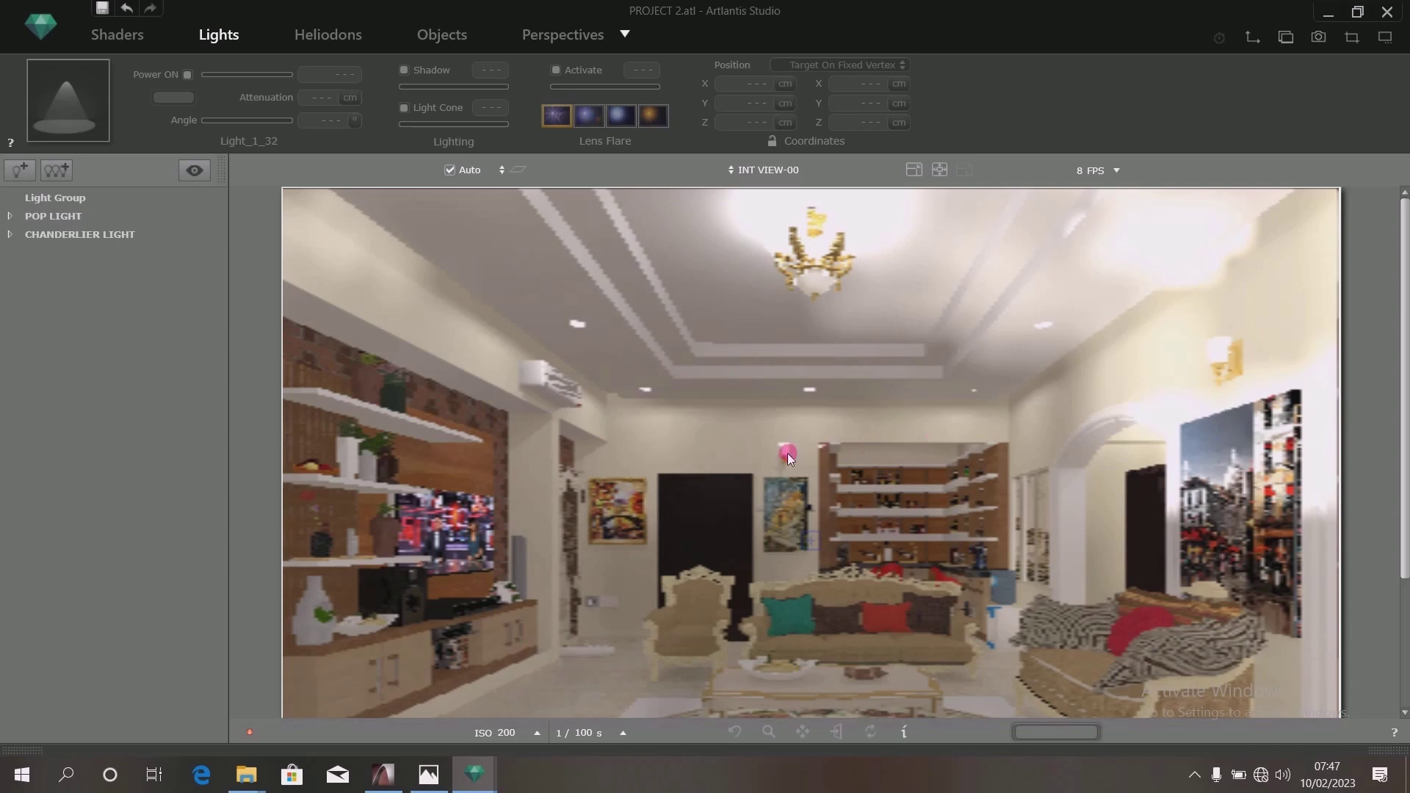
- Create a light group named WALL BRACKET and add its first light, Light_28
left_click(58, 171)
left_click(47, 256)
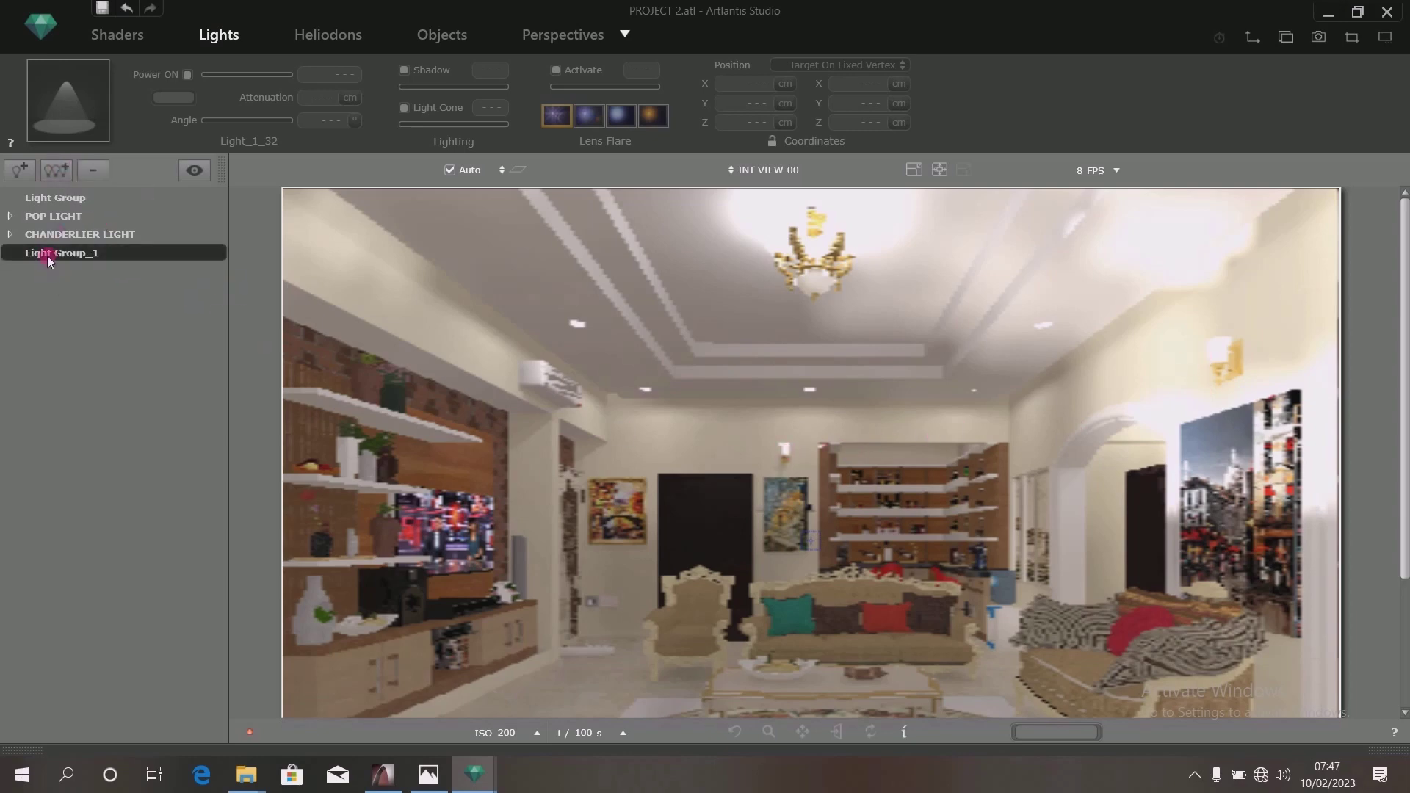
double_click(53, 256)
type("WALL BRACKET")
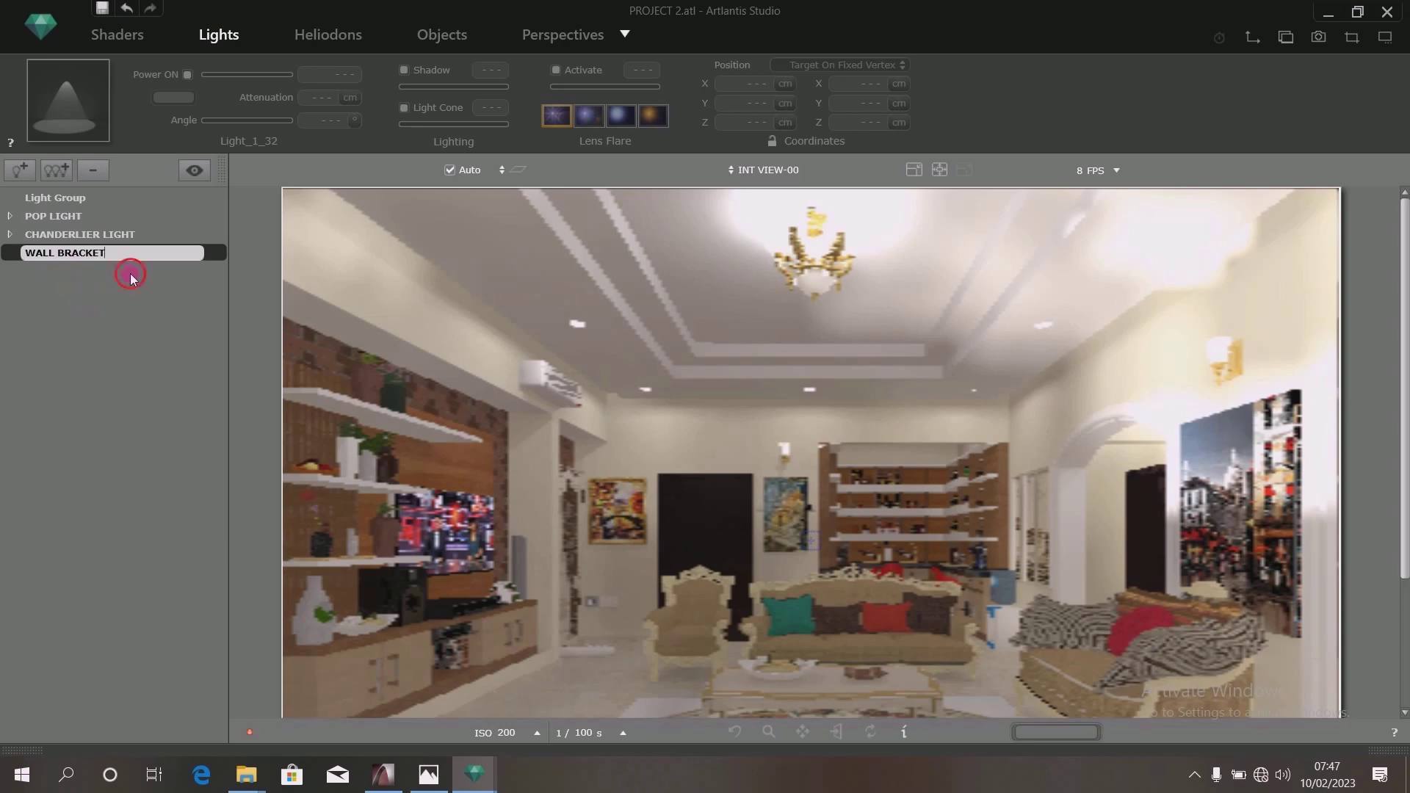
left_click(130, 273)
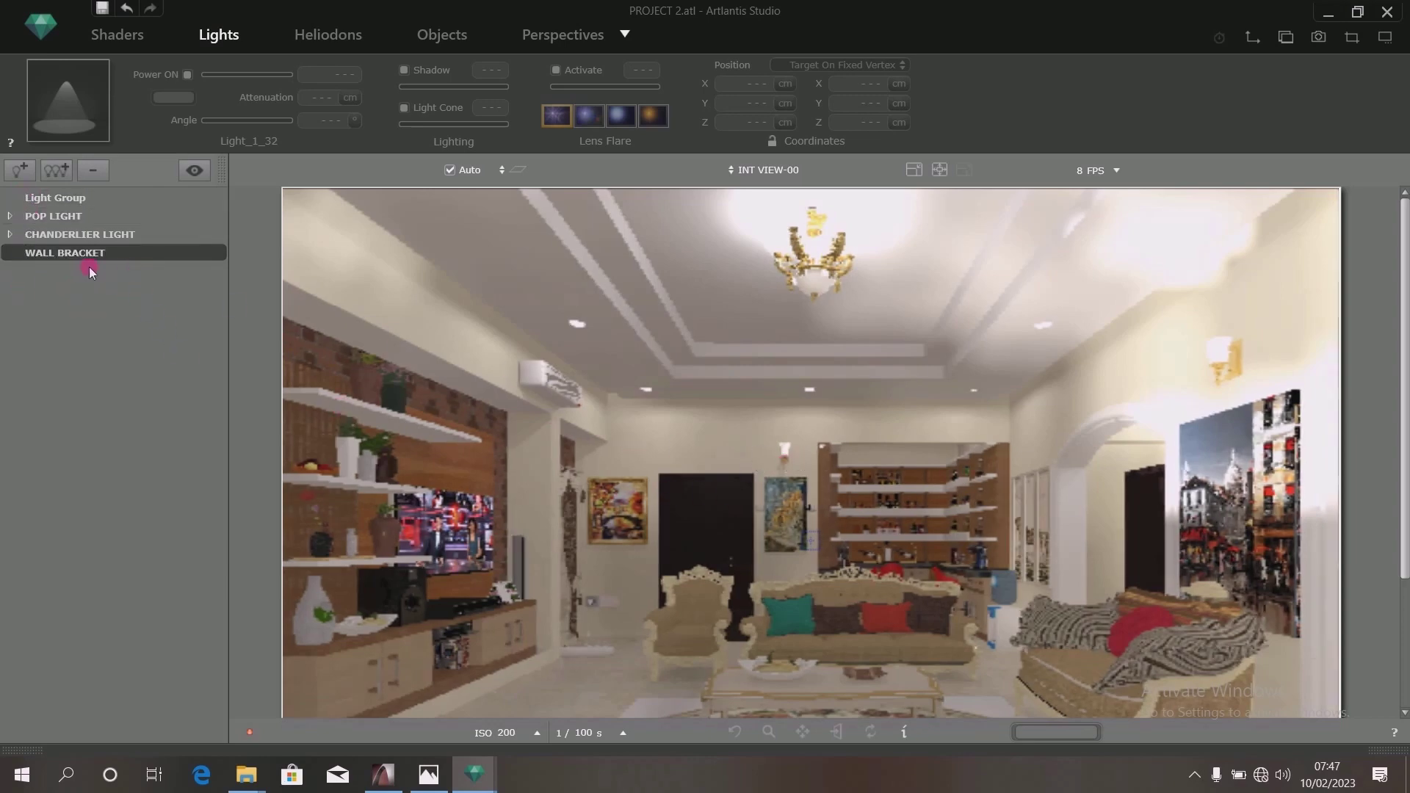
left_click(18, 170)
left_click(71, 276)
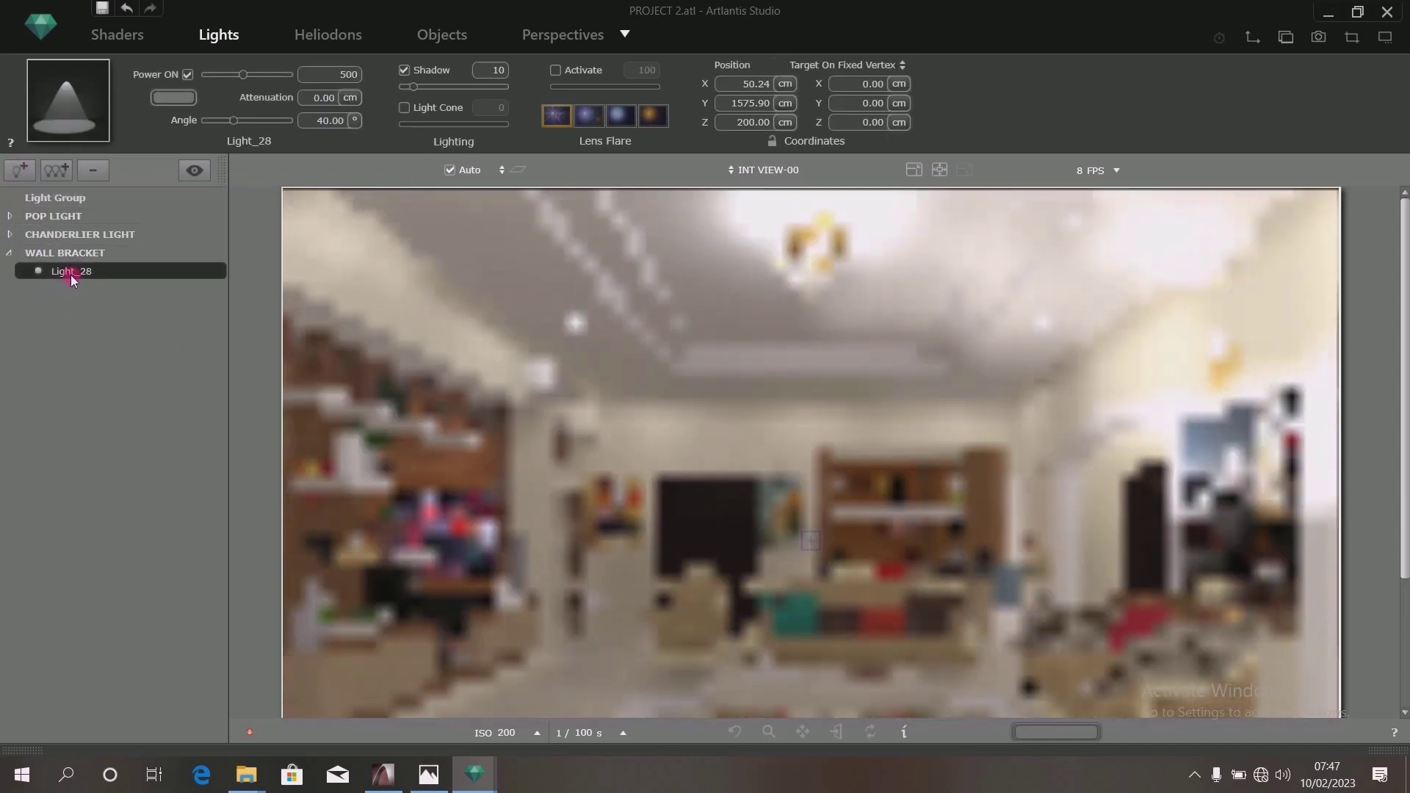
- In the 2D plan, drag Light_28 toward its wall position
left_click(1248, 38)
left_click_drag(433, 176, 786, 169)
left_click(698, 428)
scroll(698, 430, "down", 5)
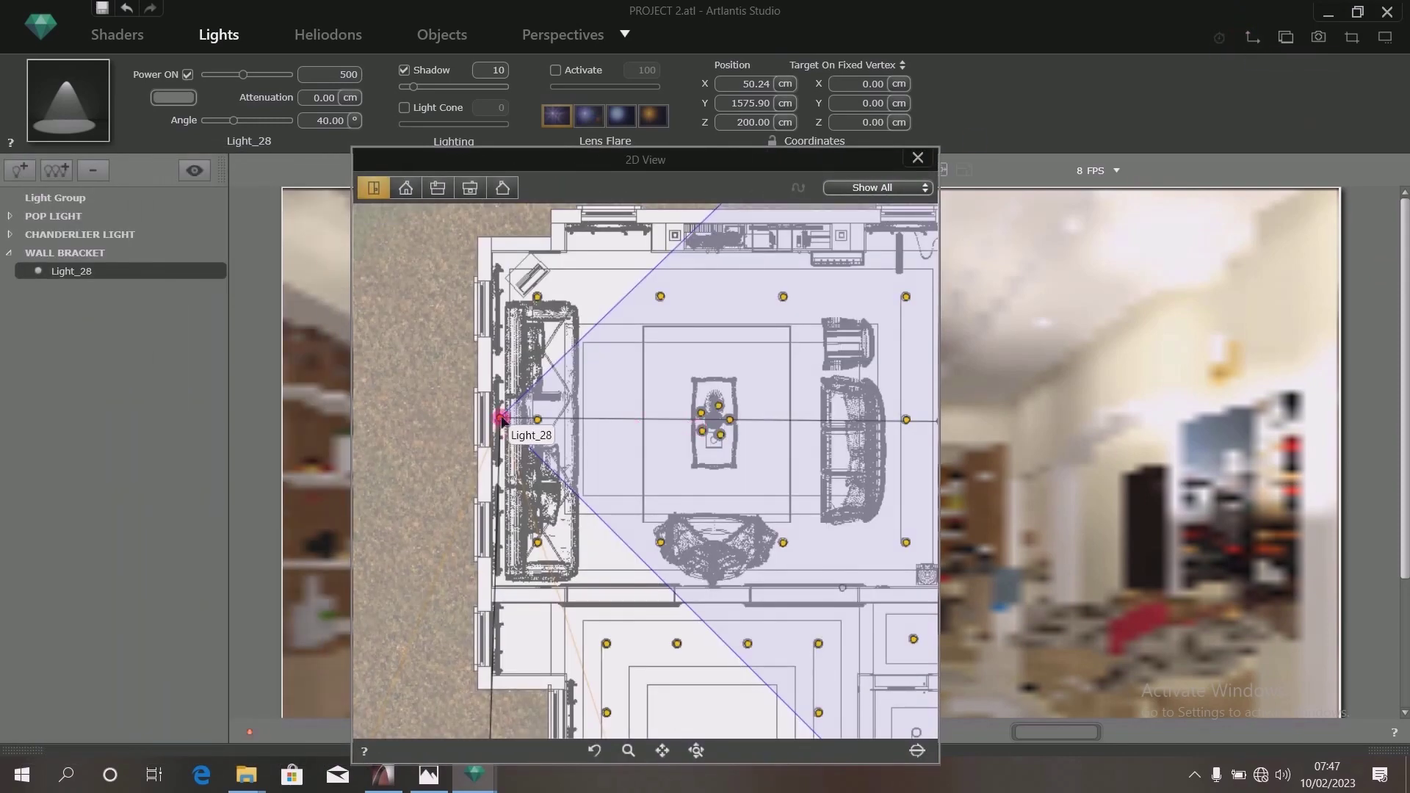
mouse_move(711, 417)
left_mouse_down()
mouse_move(777, 406)
mouse_move(779, 378)
mouse_move(755, 384)
mouse_move(696, 633)
mouse_move(774, 382)
left_mouse_up()
scroll(774, 384, "down", 5)
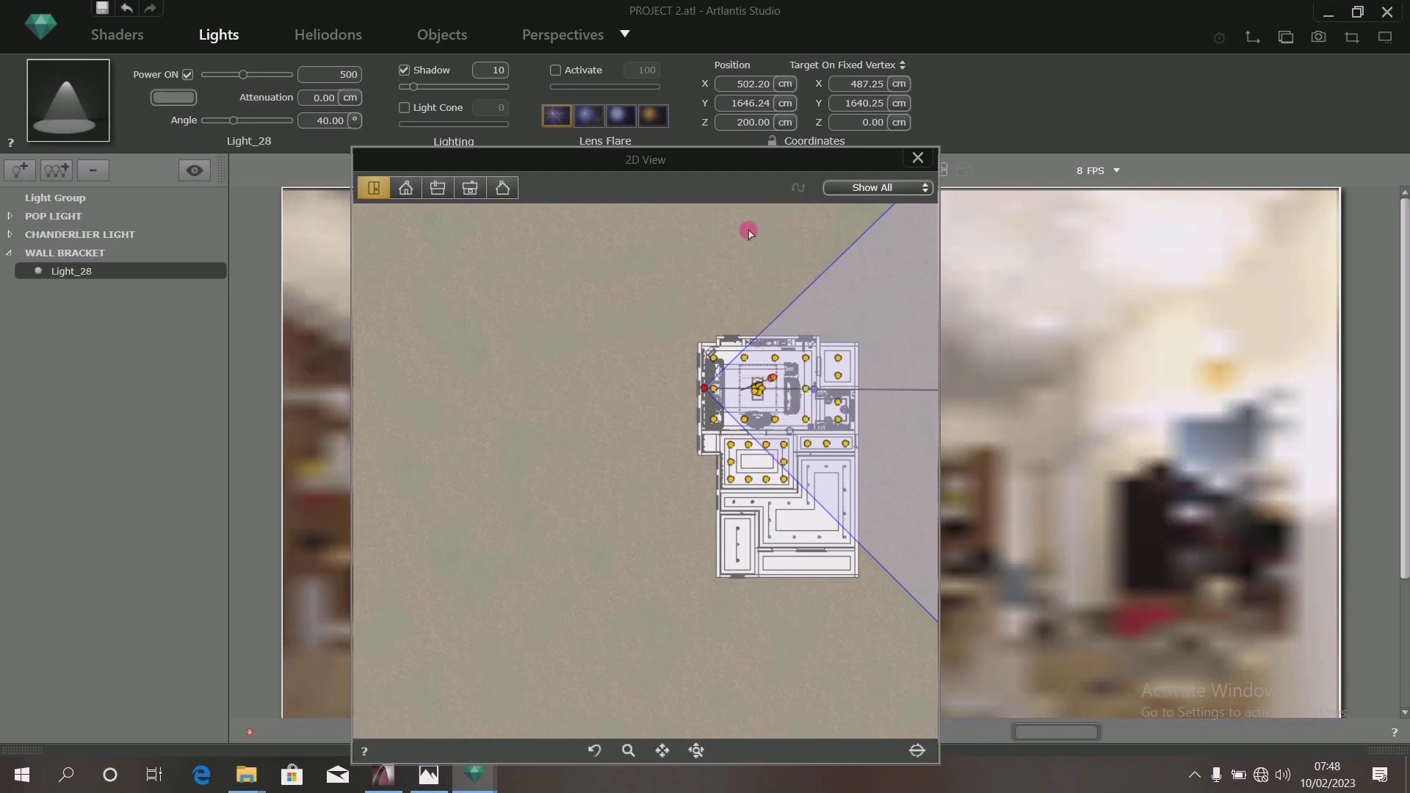
- Aim Light_28 straight down and nudge it to X 502.15, Y 1646.24, Z 200 cm
left_click_drag(749, 166, 606, 171)
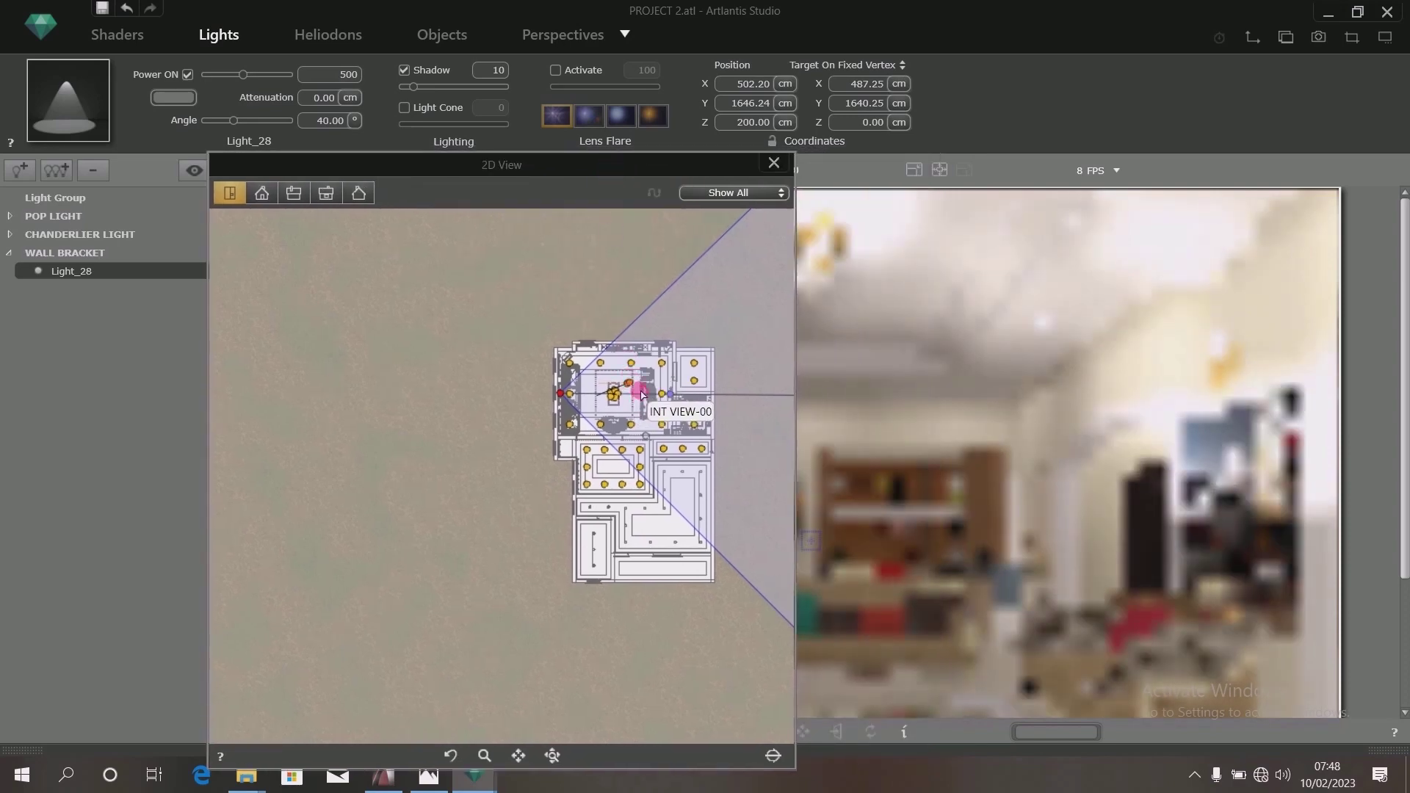
scroll(630, 380, "up", 10)
left_click_drag(585, 377, 621, 362)
left_click(676, 168)
scroll(629, 356, "up", 3)
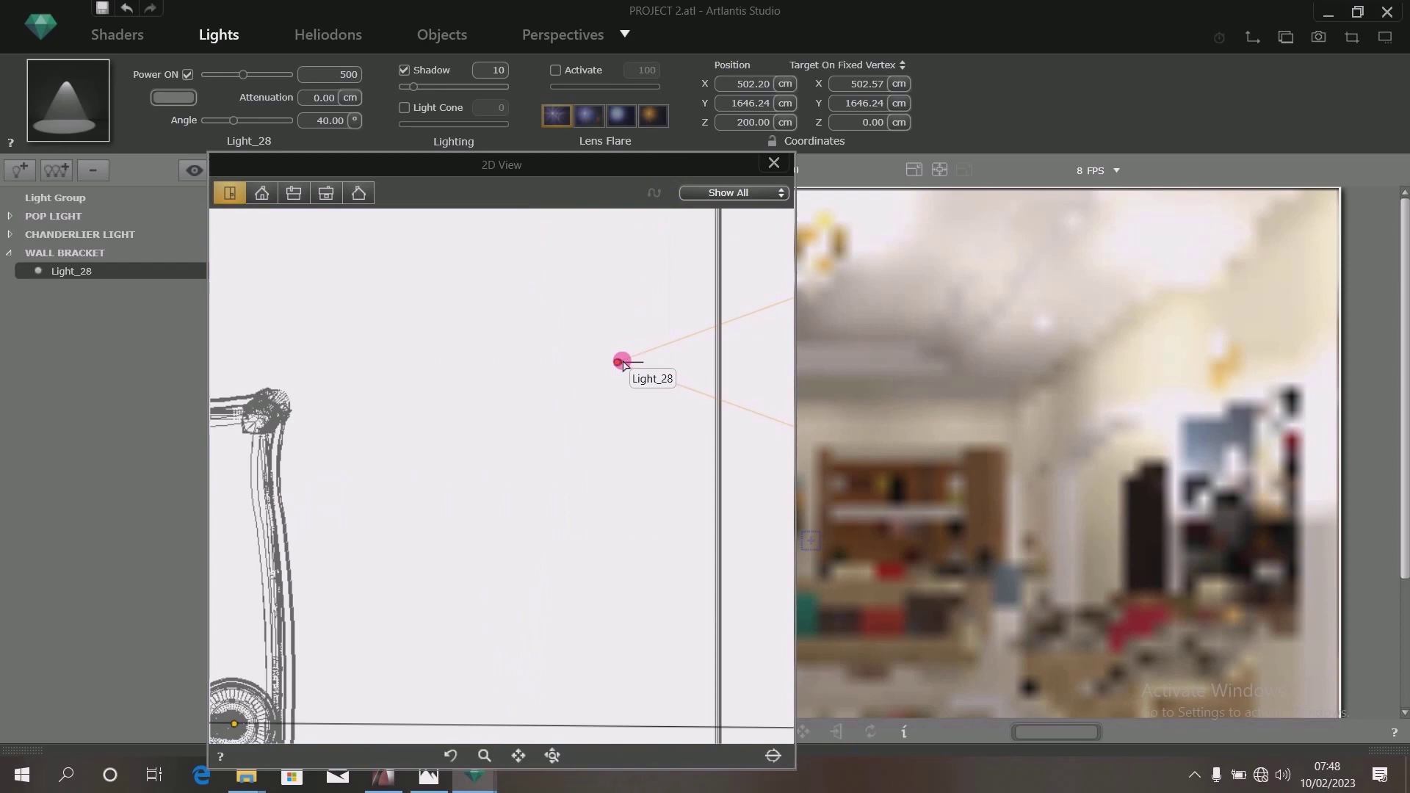
scroll(614, 370, "up", 1)
left_click_drag(614, 368, 555, 365)
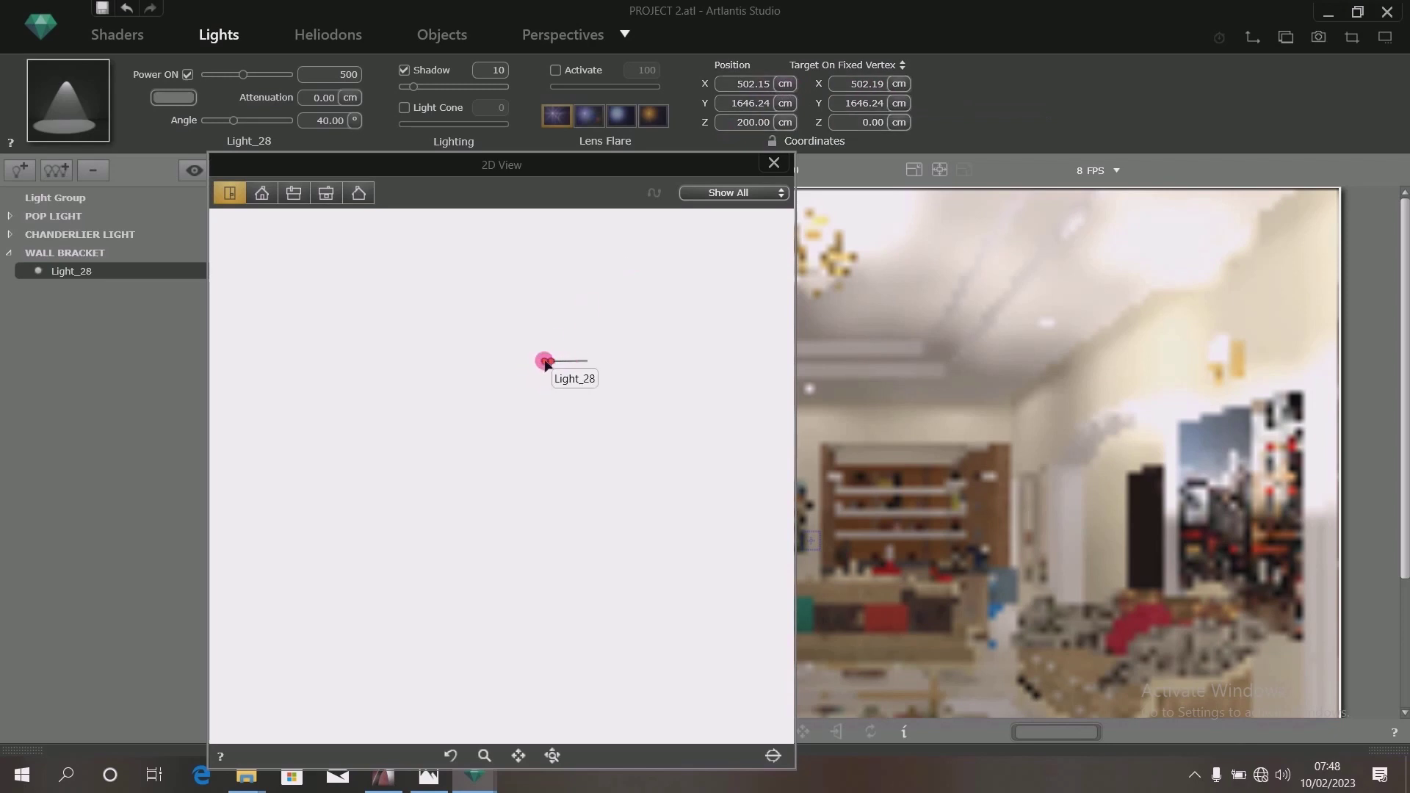
double_click(890, 85)
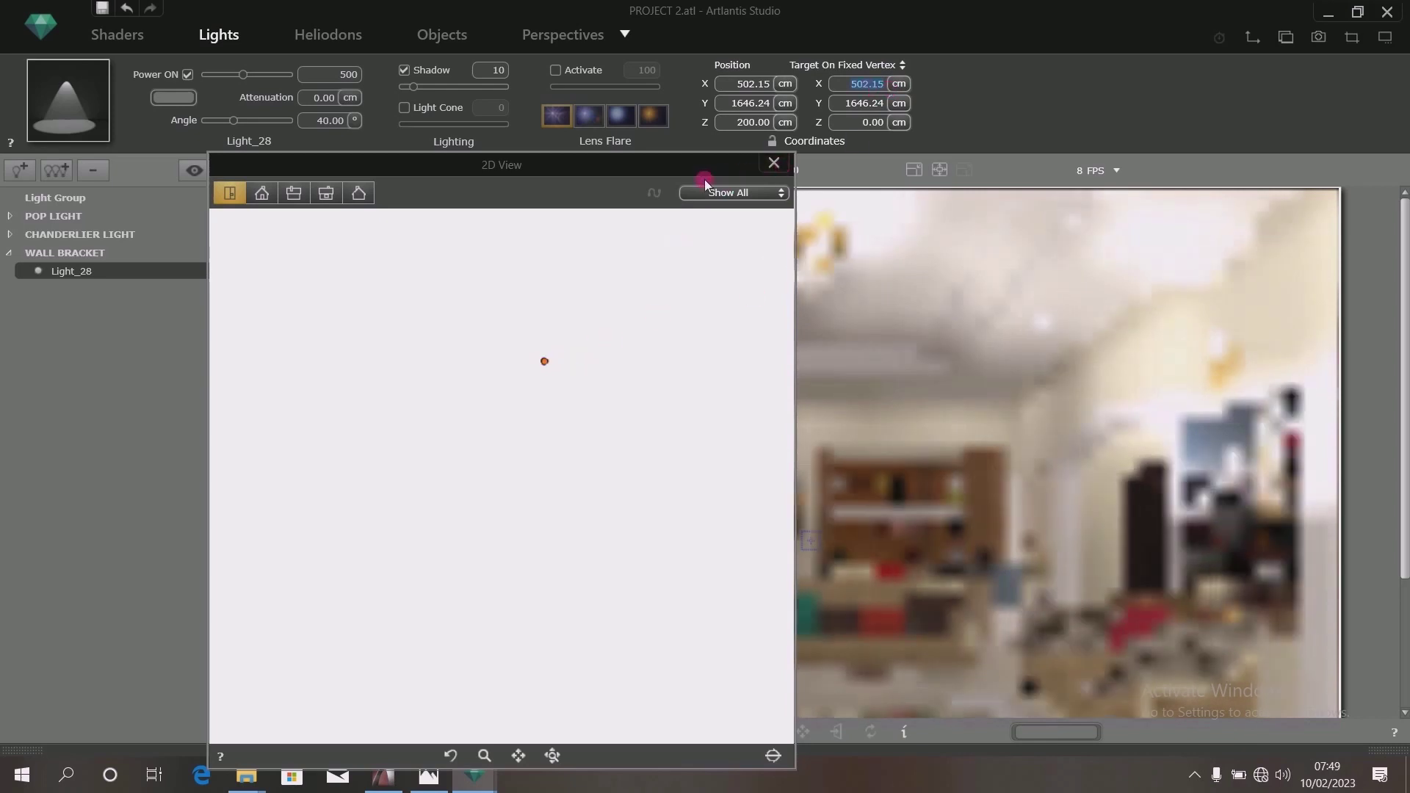
- In the wall elevation, slide Light_28 into the wall bracket's lamp cup at X 396.60 cm
left_click_drag(666, 165, 823, 113)
scroll(647, 400, "down", 5)
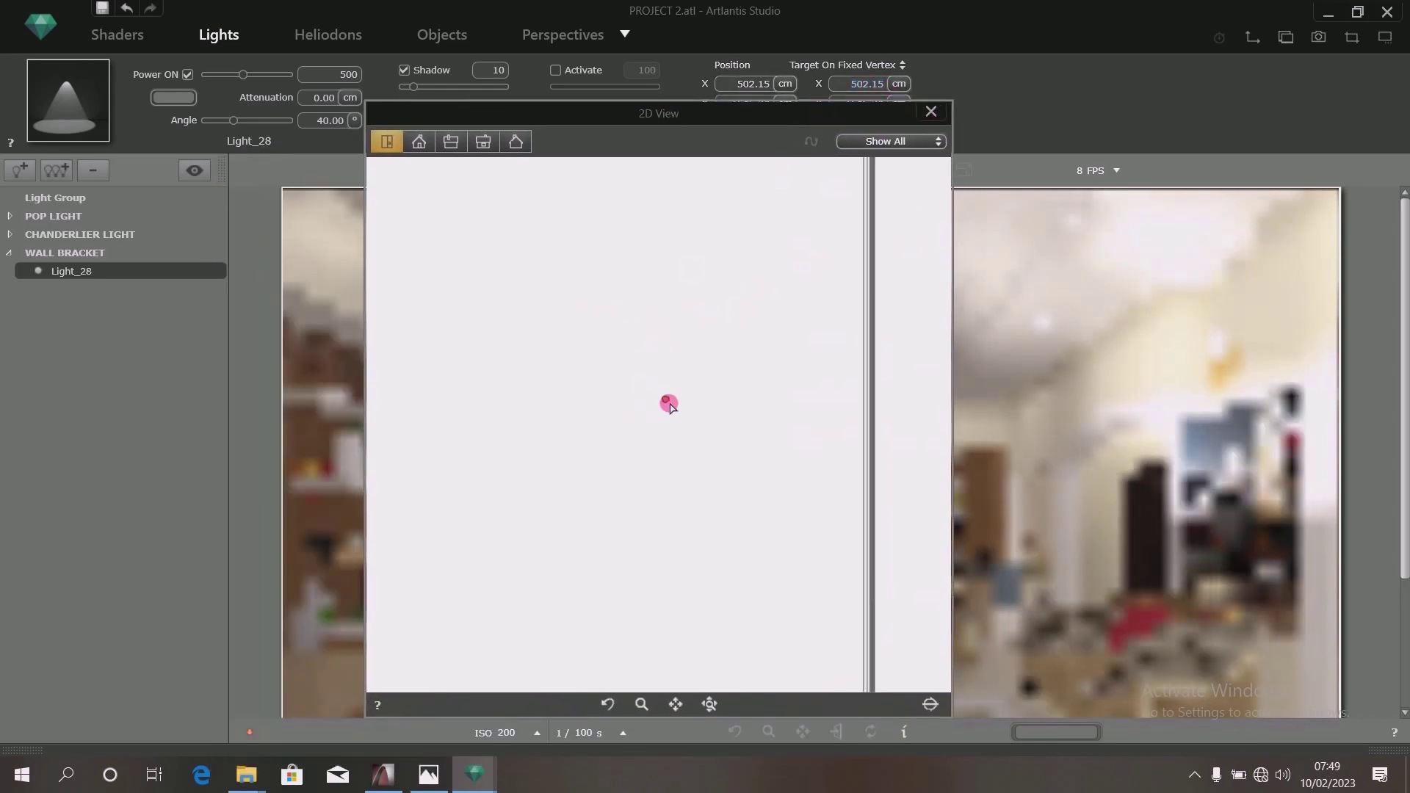
scroll(664, 400, "down", 3)
left_click(420, 142)
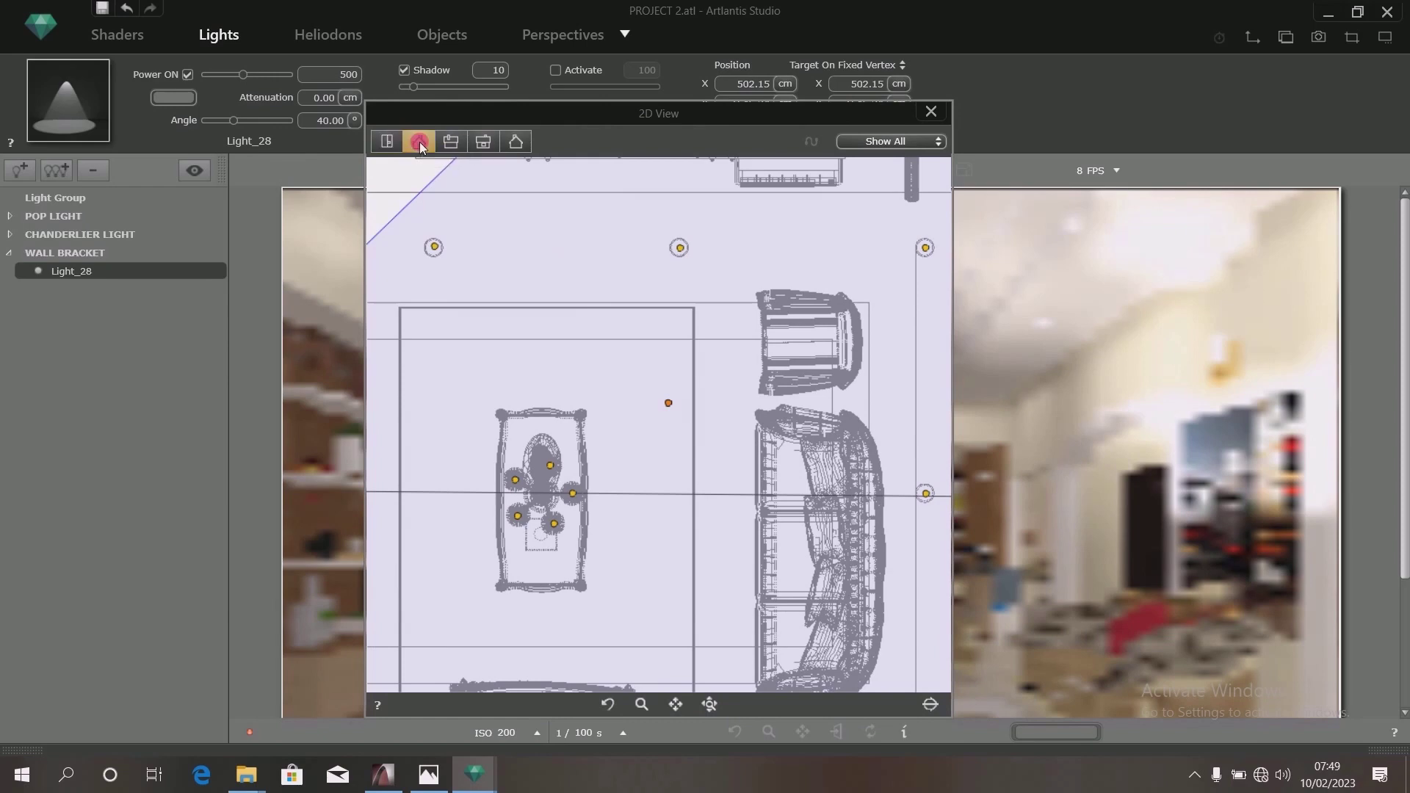
scroll(625, 360, "down", 3)
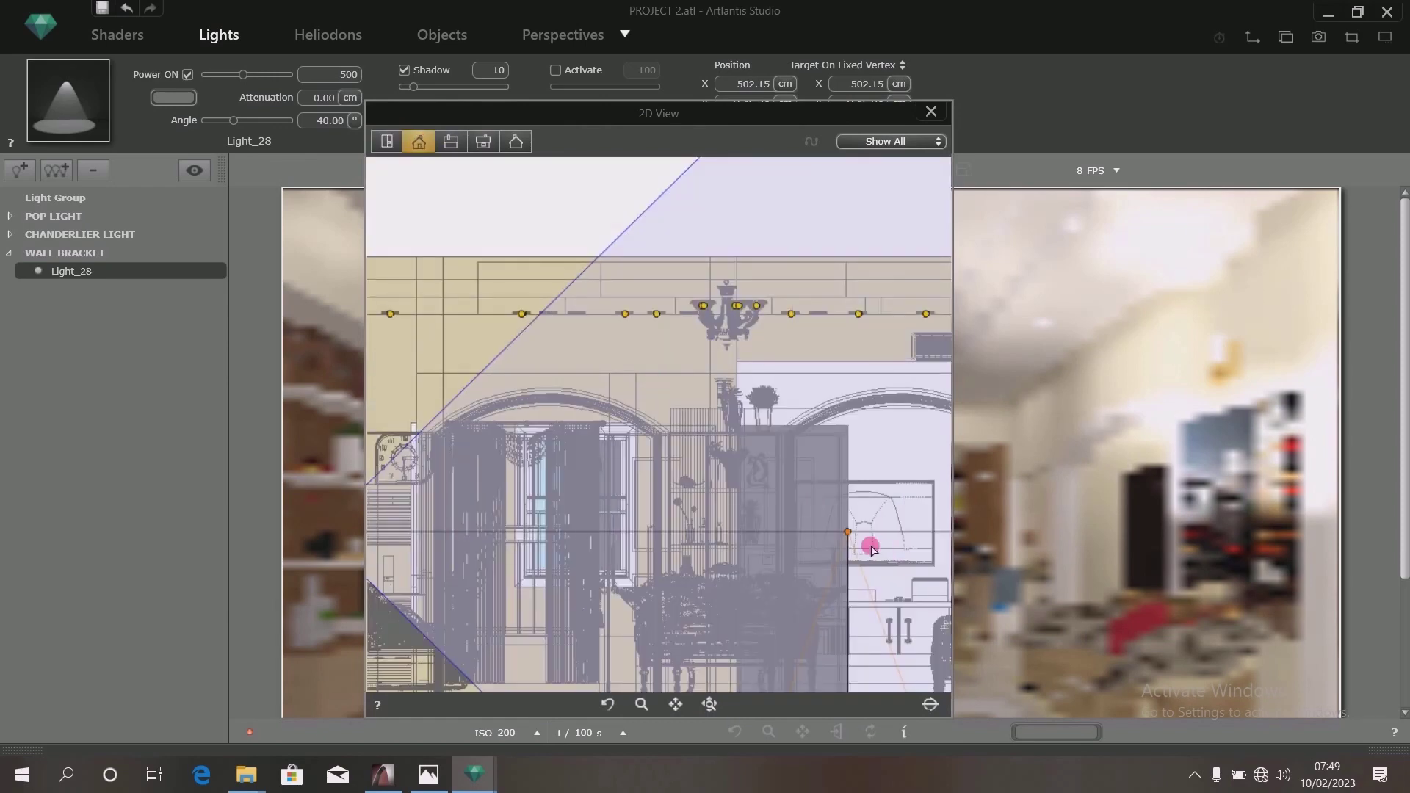
scroll(750, 514, "down", 3)
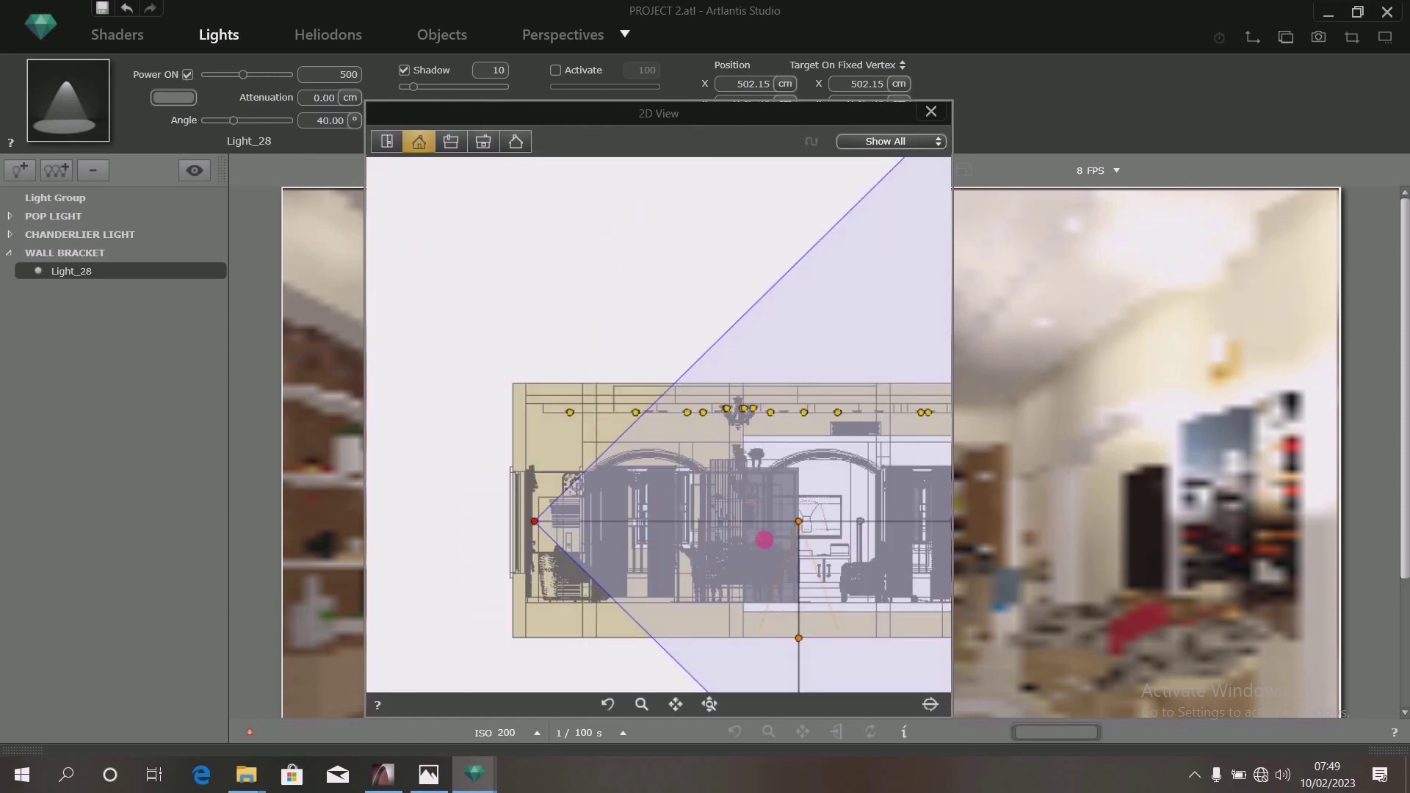
scroll(757, 498, "up", 2)
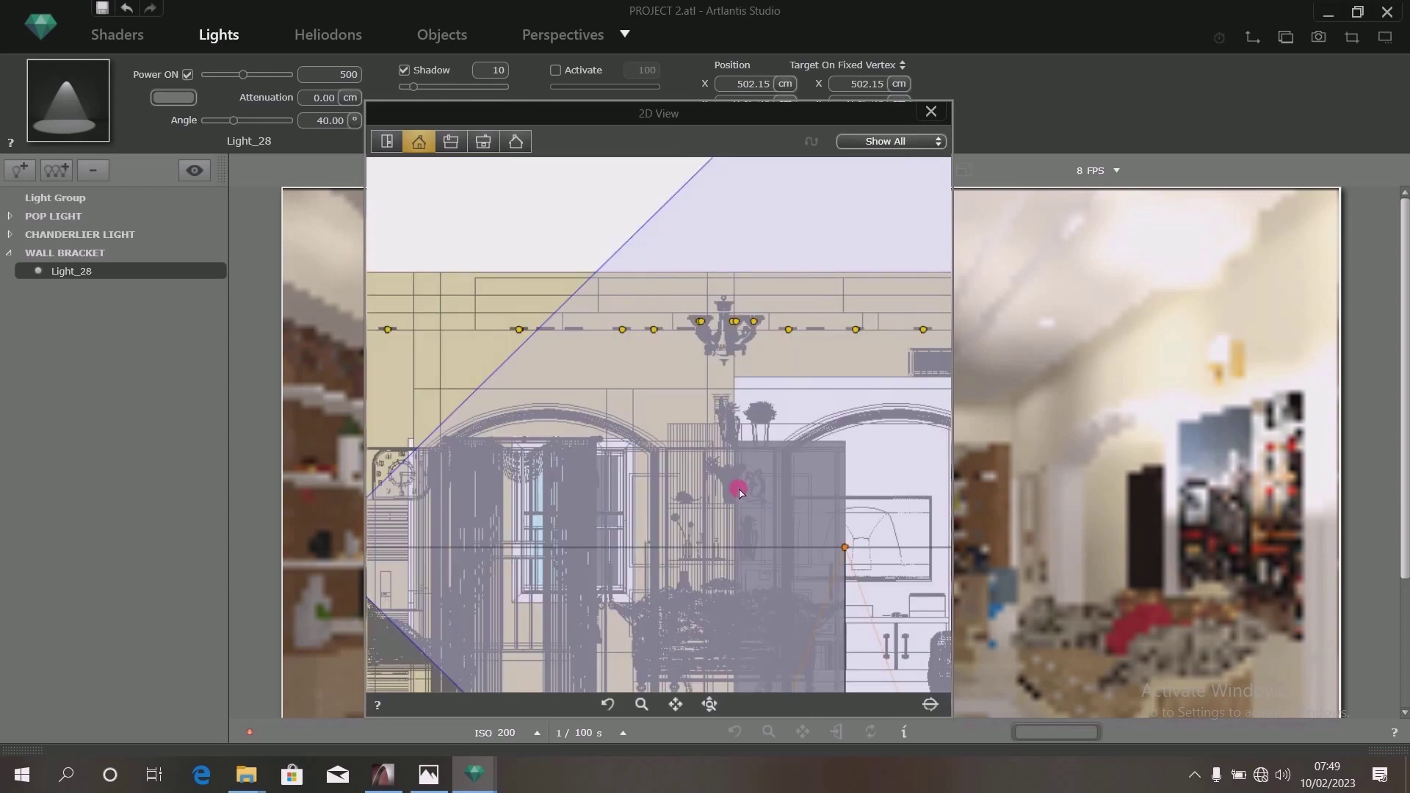
scroll(727, 457, "up", 4)
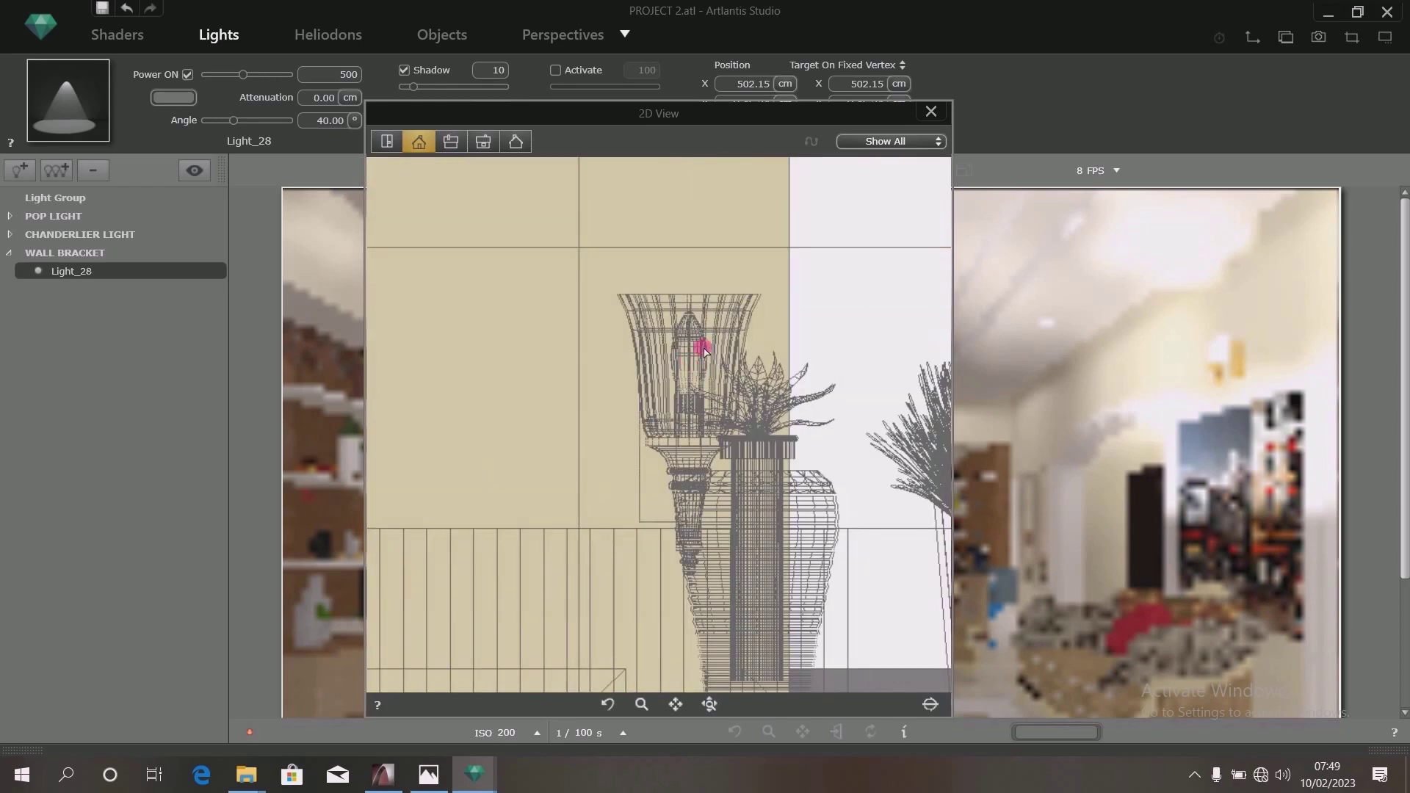
scroll(677, 376, "down", 3)
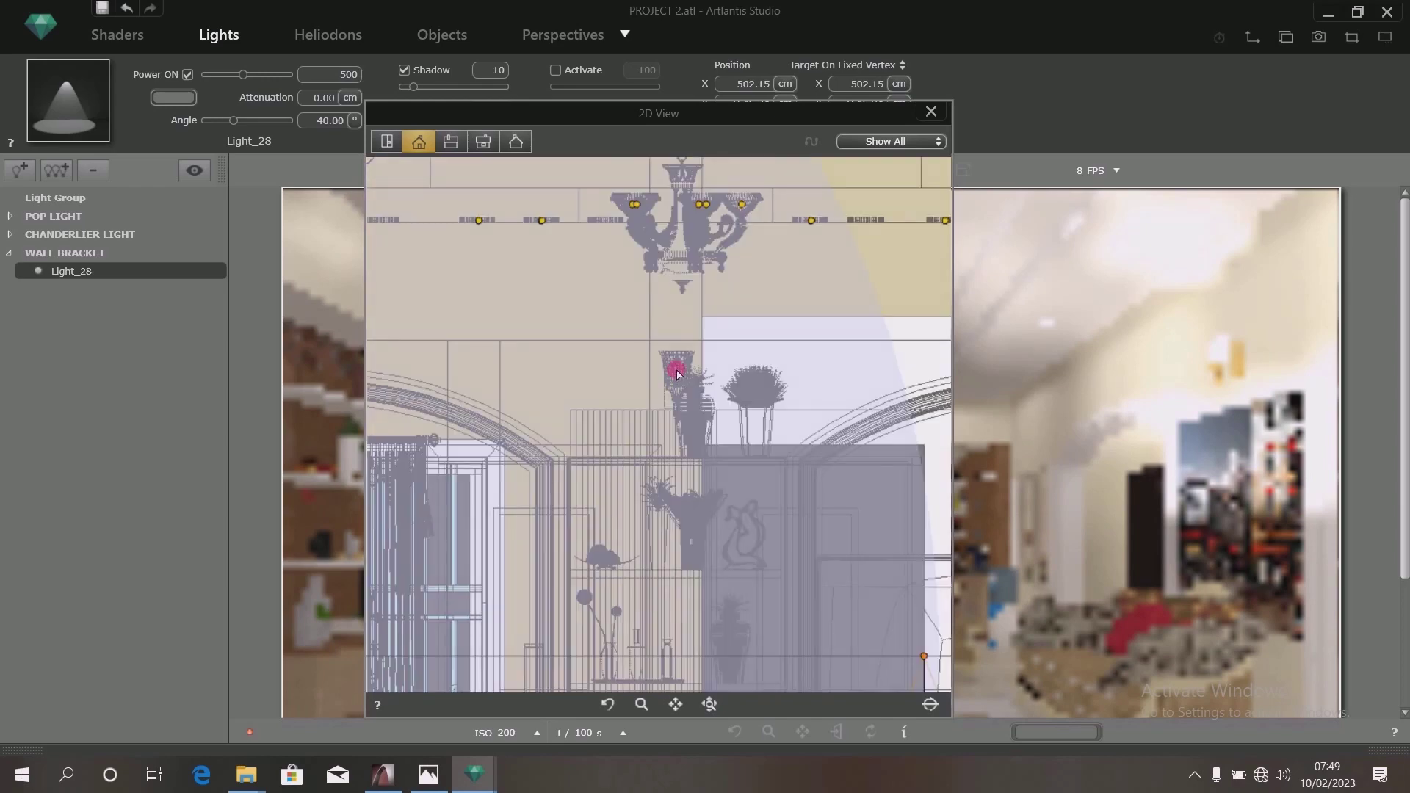
mouse_move(803, 586)
left_mouse_down()
mouse_move(686, 581)
mouse_move(685, 610)
mouse_move(673, 378)
left_mouse_up()
scroll(678, 379, "up", 5)
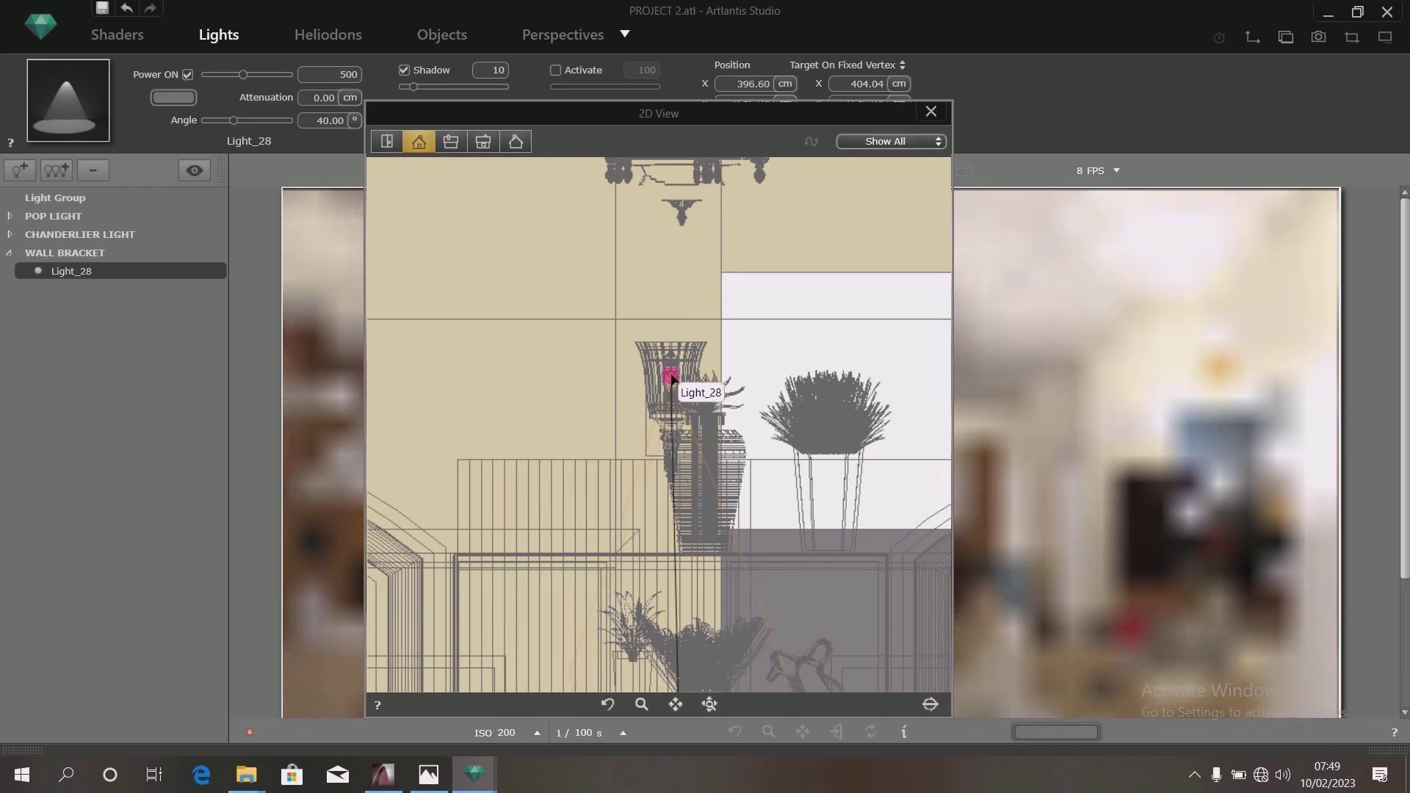
scroll(673, 378, "up", 2)
scroll(677, 367, "down", 5)
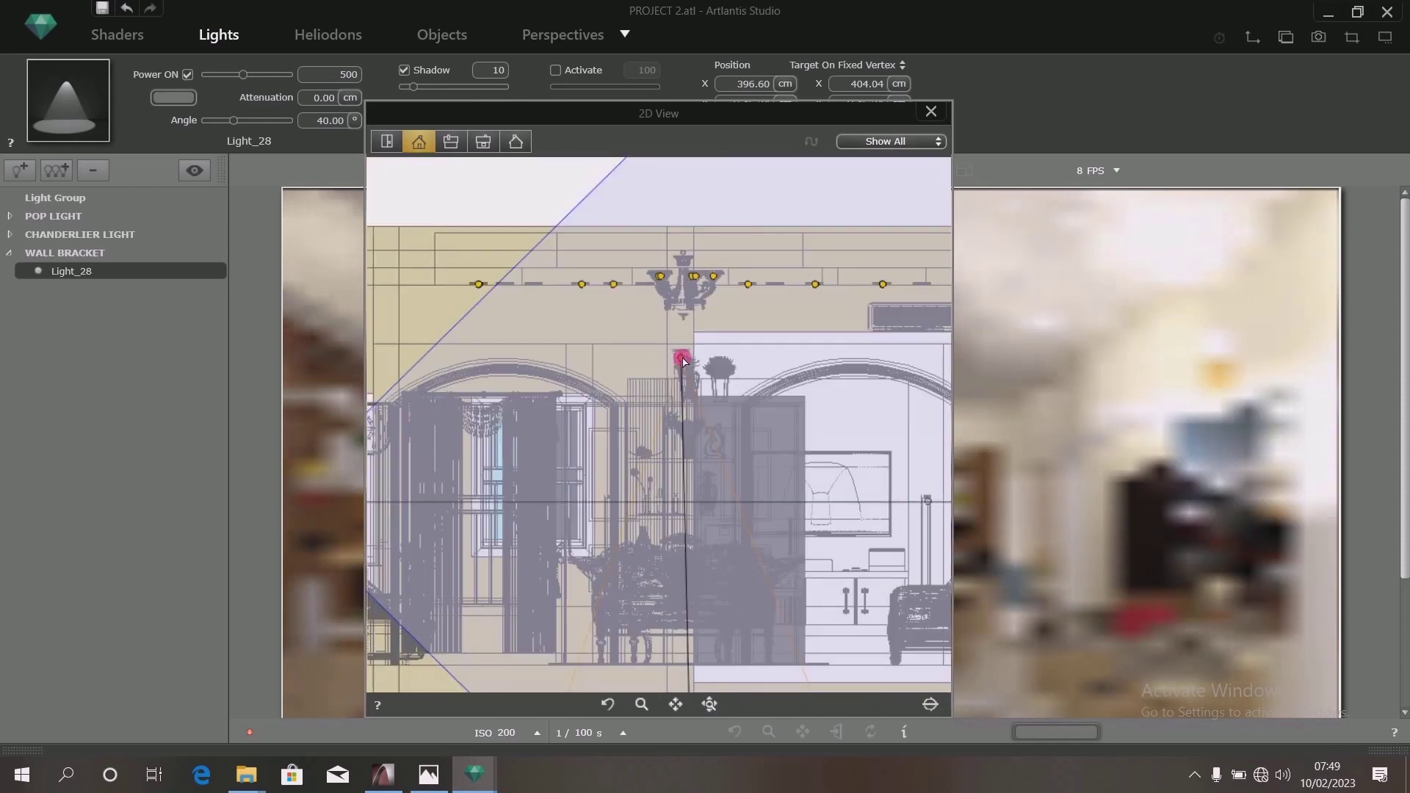
scroll(680, 361, "down", 5)
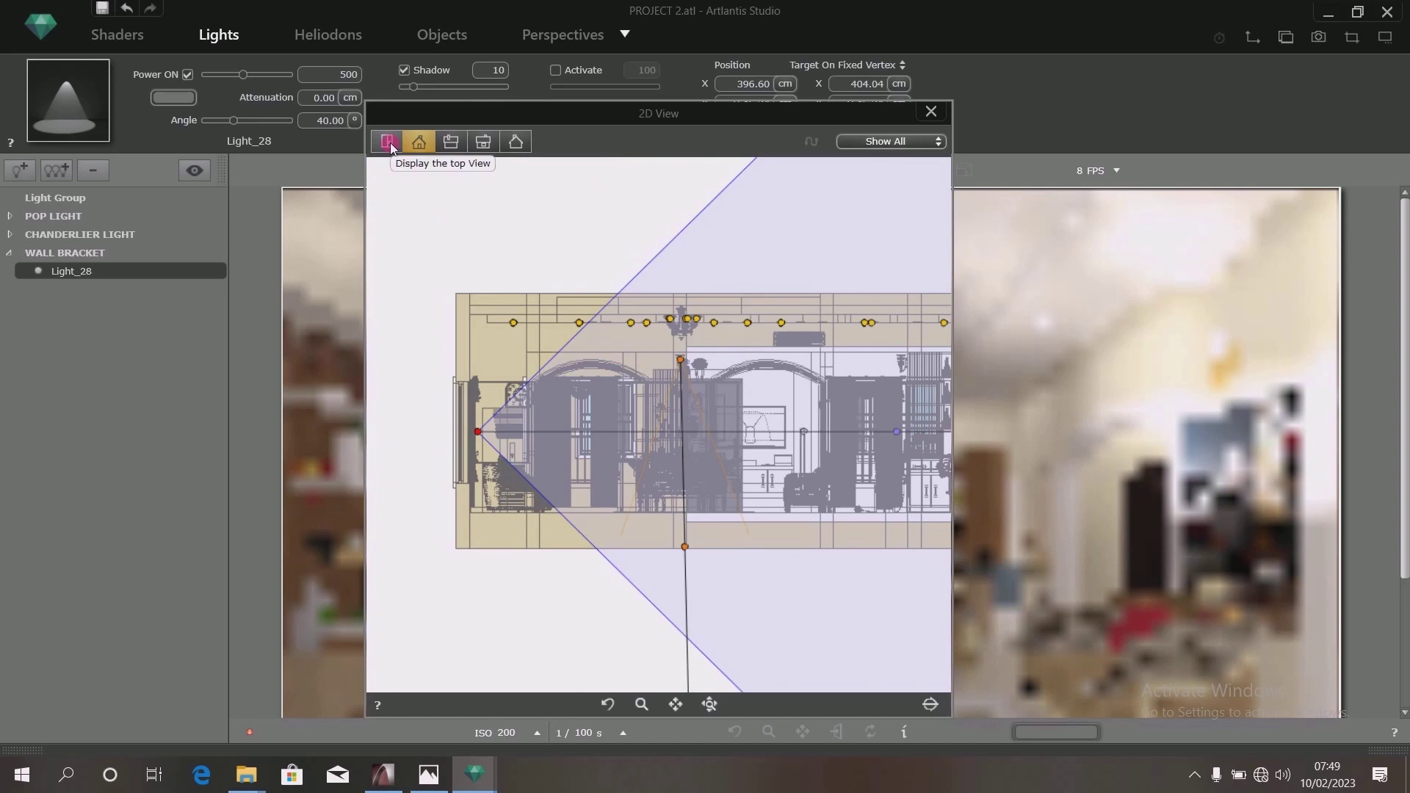
- In top view, pull Light_28's target back beneath the light and set Target Y to 1646.19
left_click(390, 143)
scroll(533, 397, "up", 5)
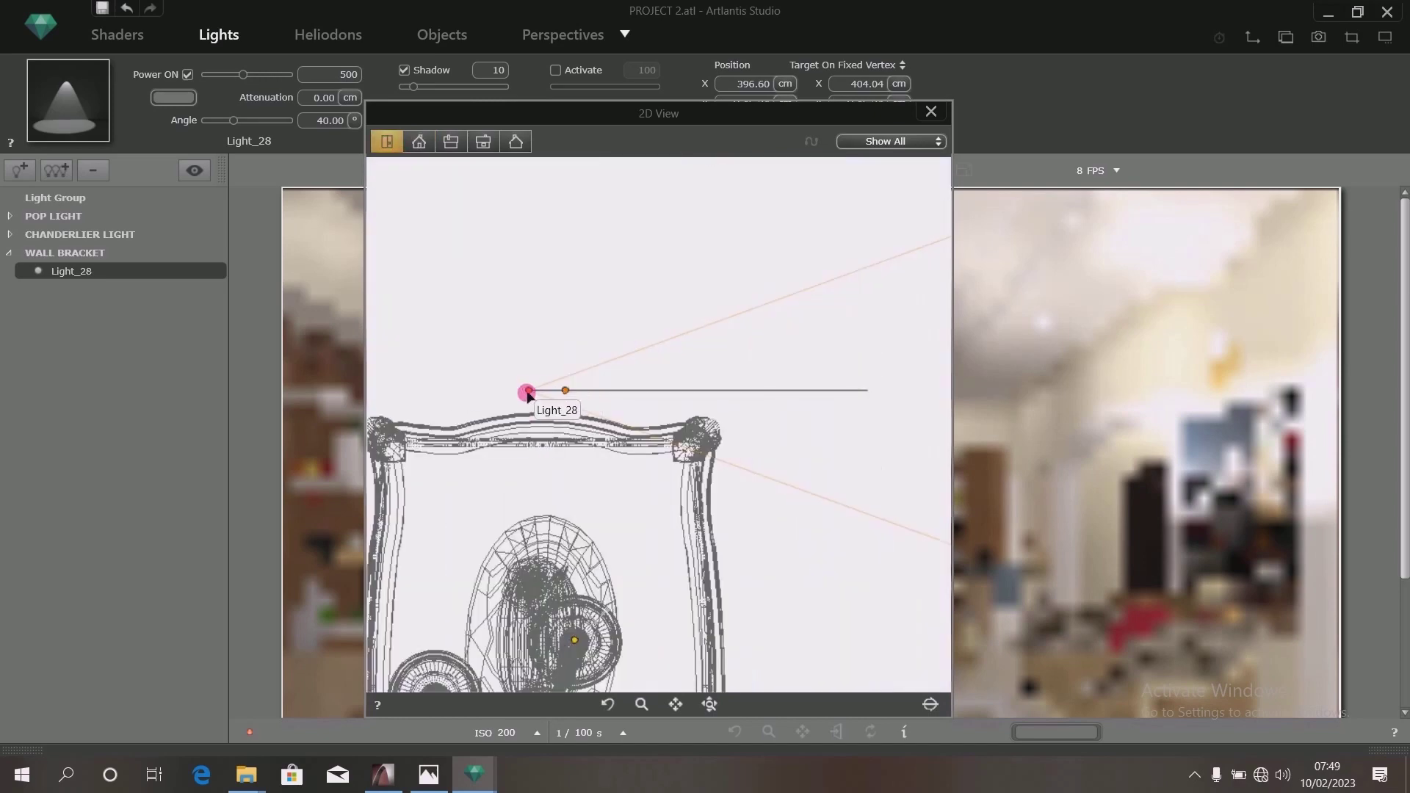
scroll(527, 393, "up", 3)
left_click_drag(610, 389, 534, 387)
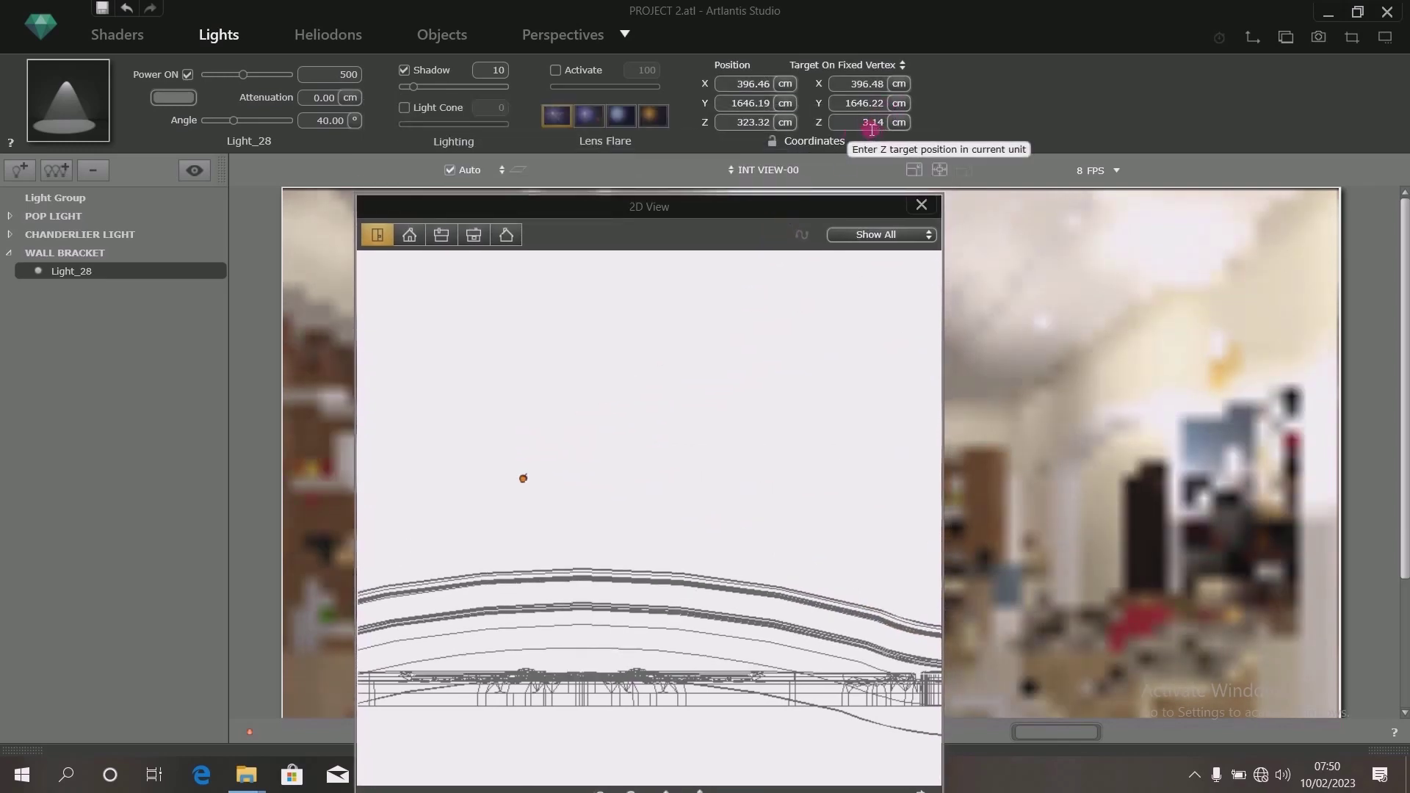
left_click(868, 127)
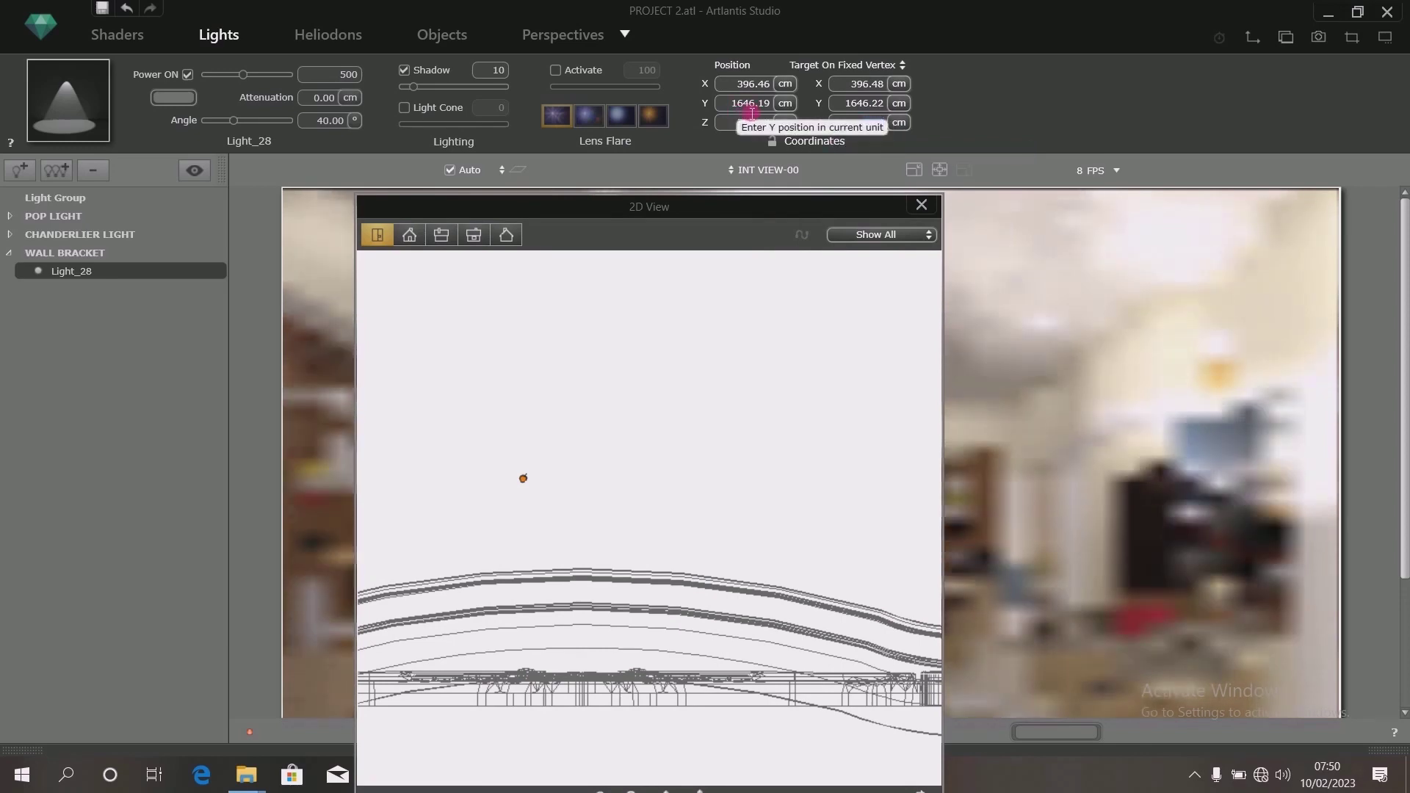
left_click(885, 107)
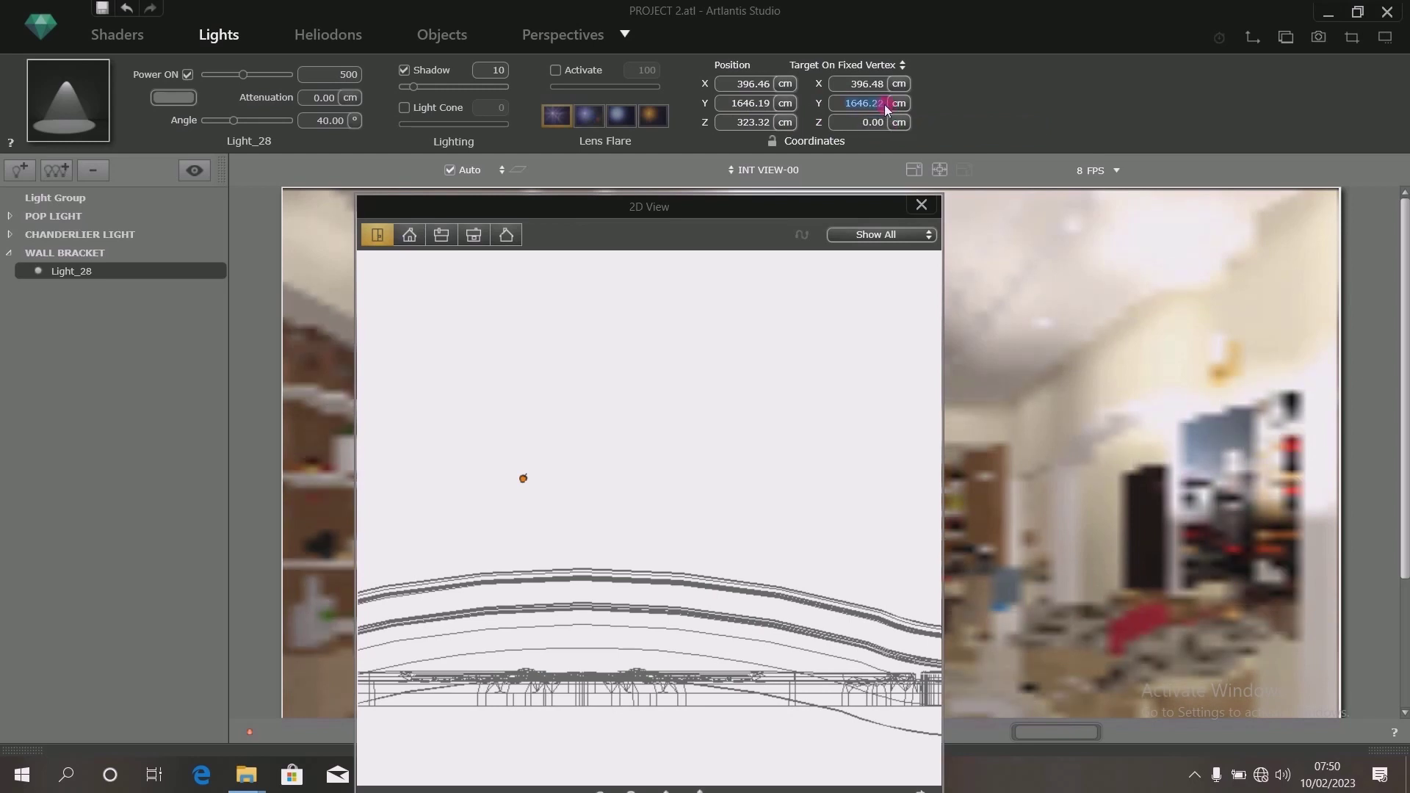
left_click(881, 105)
type("1")
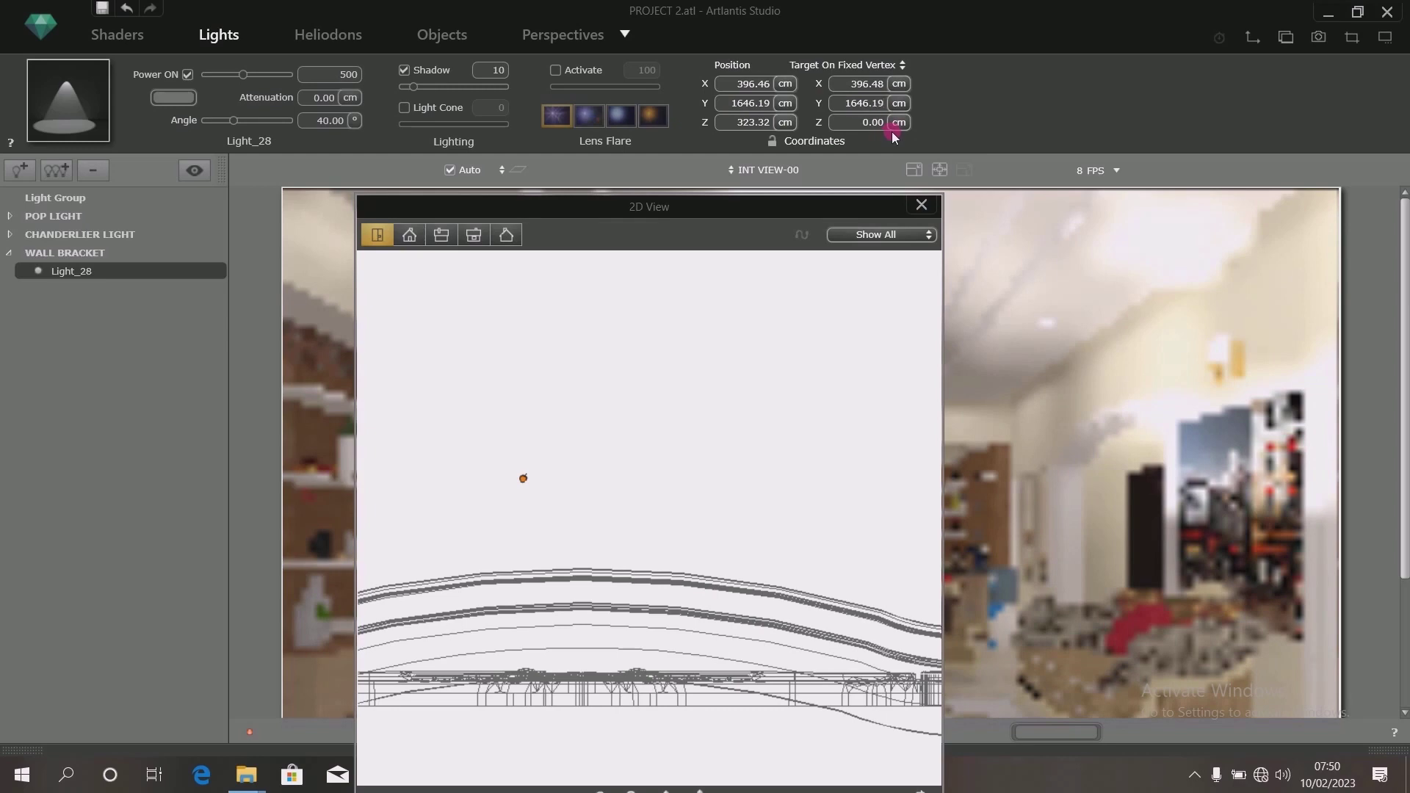
type("9")
key("shift+Tab")
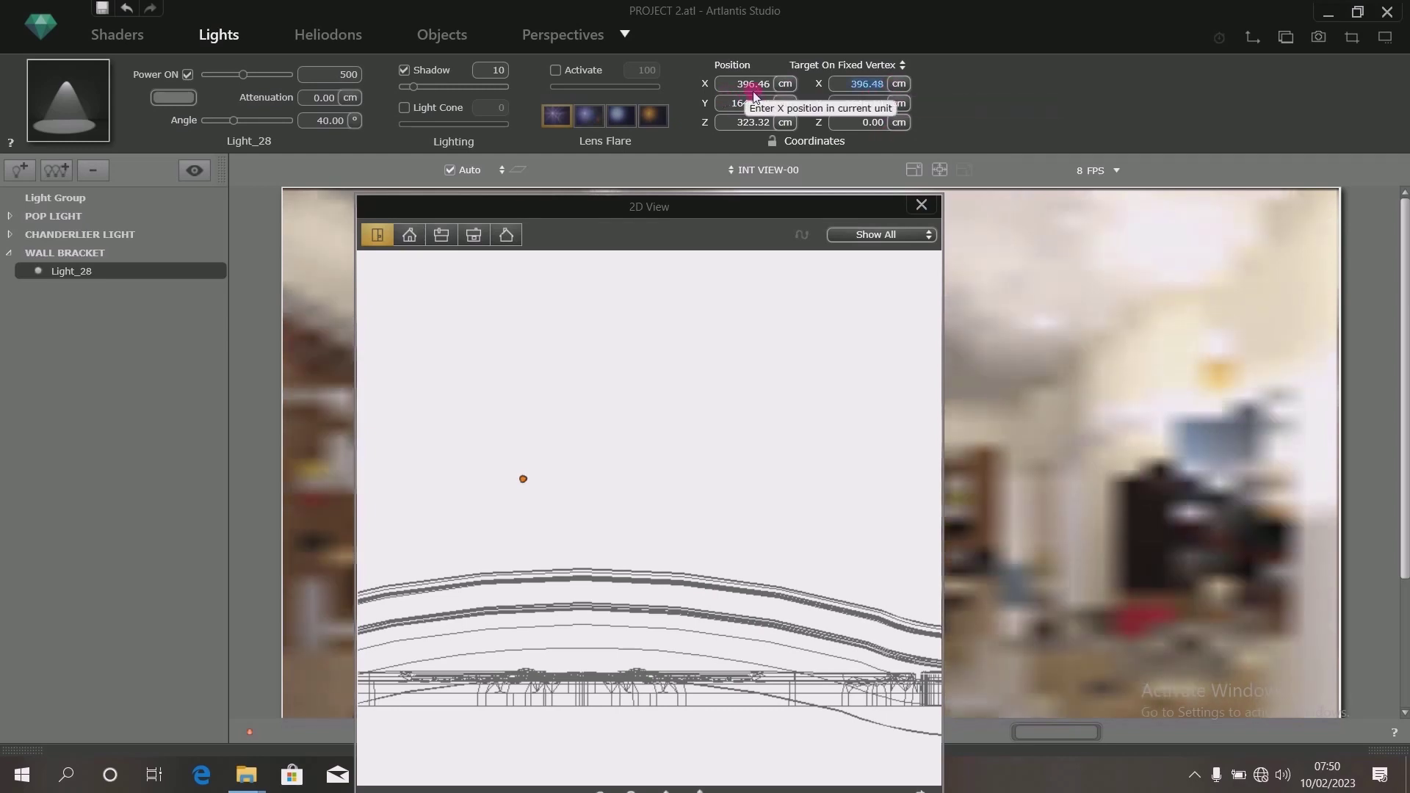
left_click(881, 86)
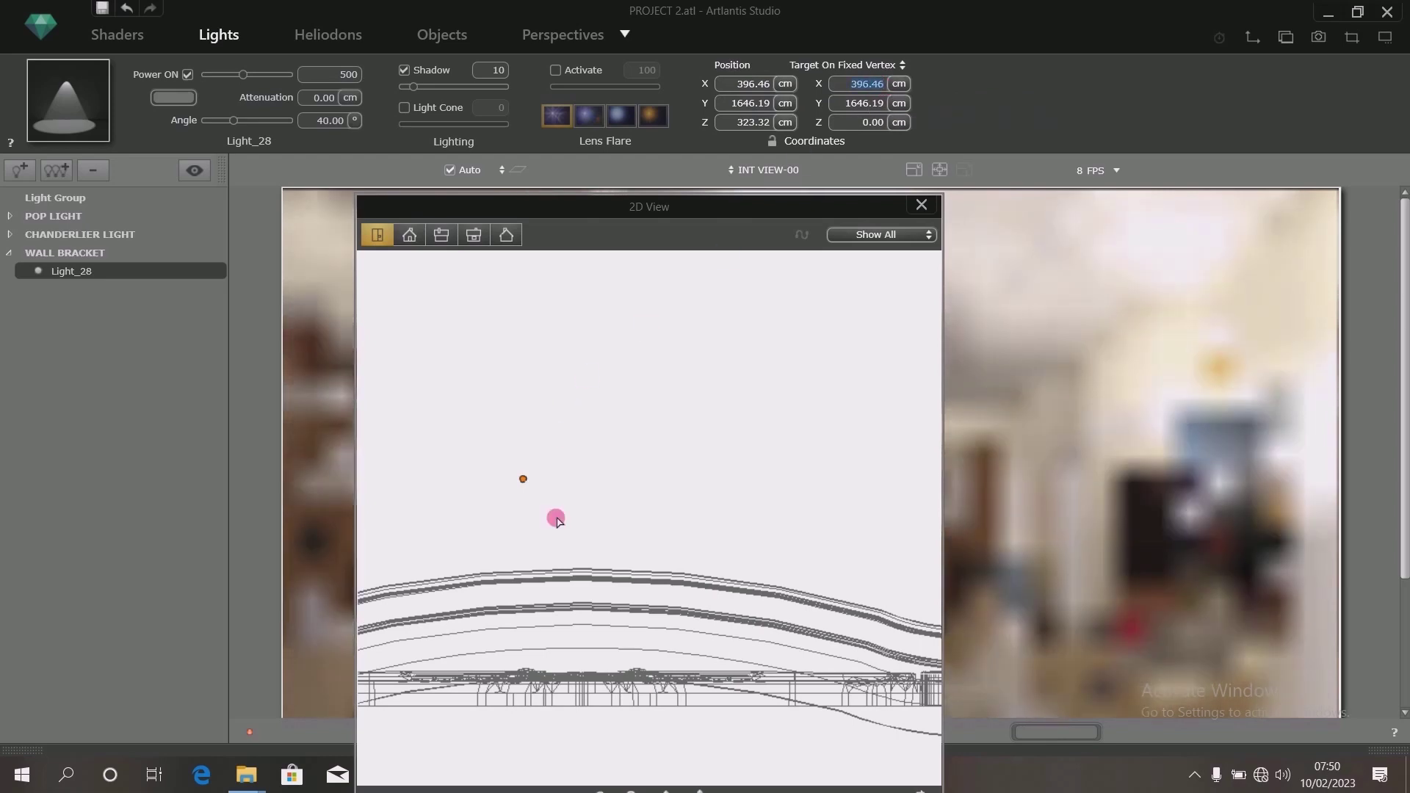
- Drag Light_28 into the right-wall bracket beside the sofa at X 774.36, Y 1605.48
scroll(554, 519, "up", 3)
scroll(560, 541, "down", 3)
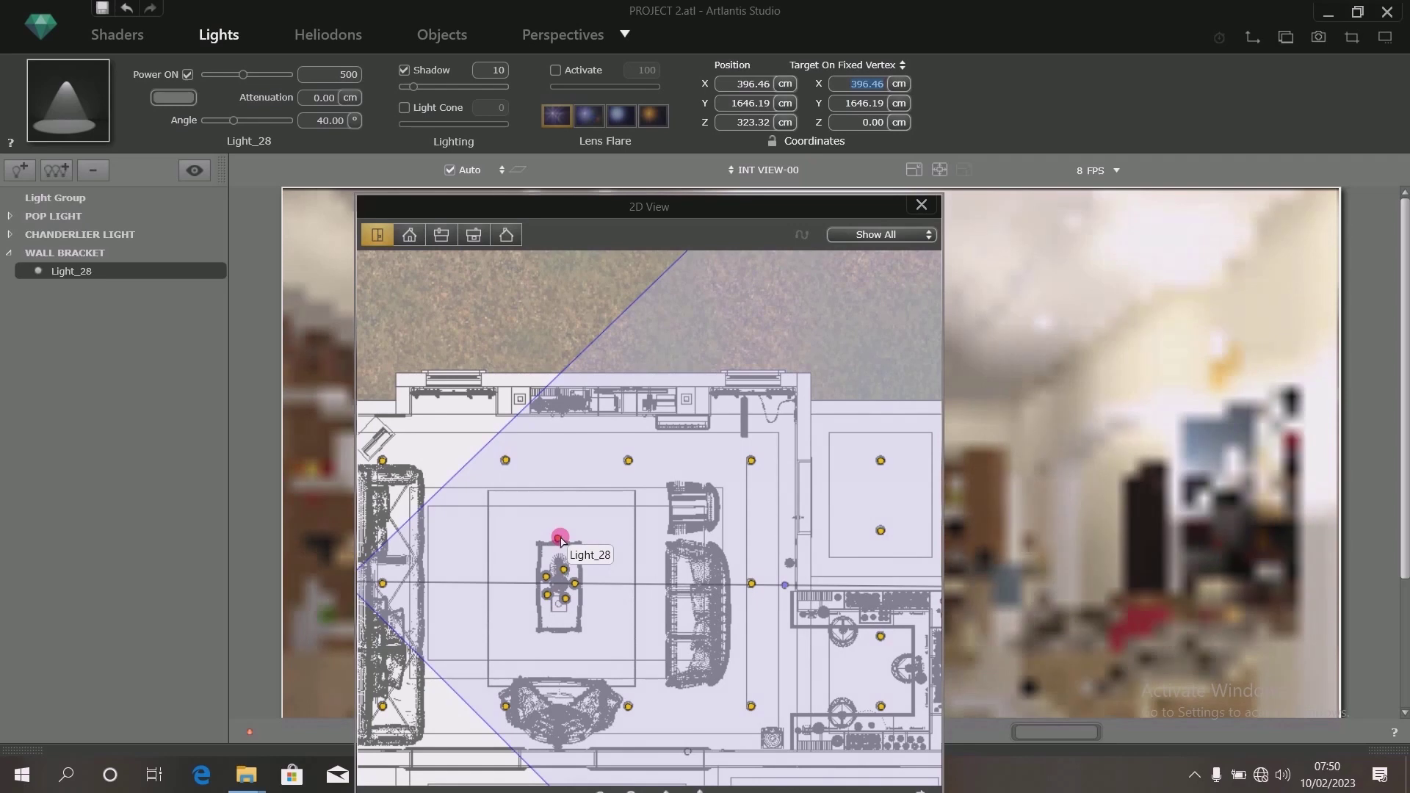
left_click_drag(560, 540, 809, 560)
scroll(790, 568, "up", 5)
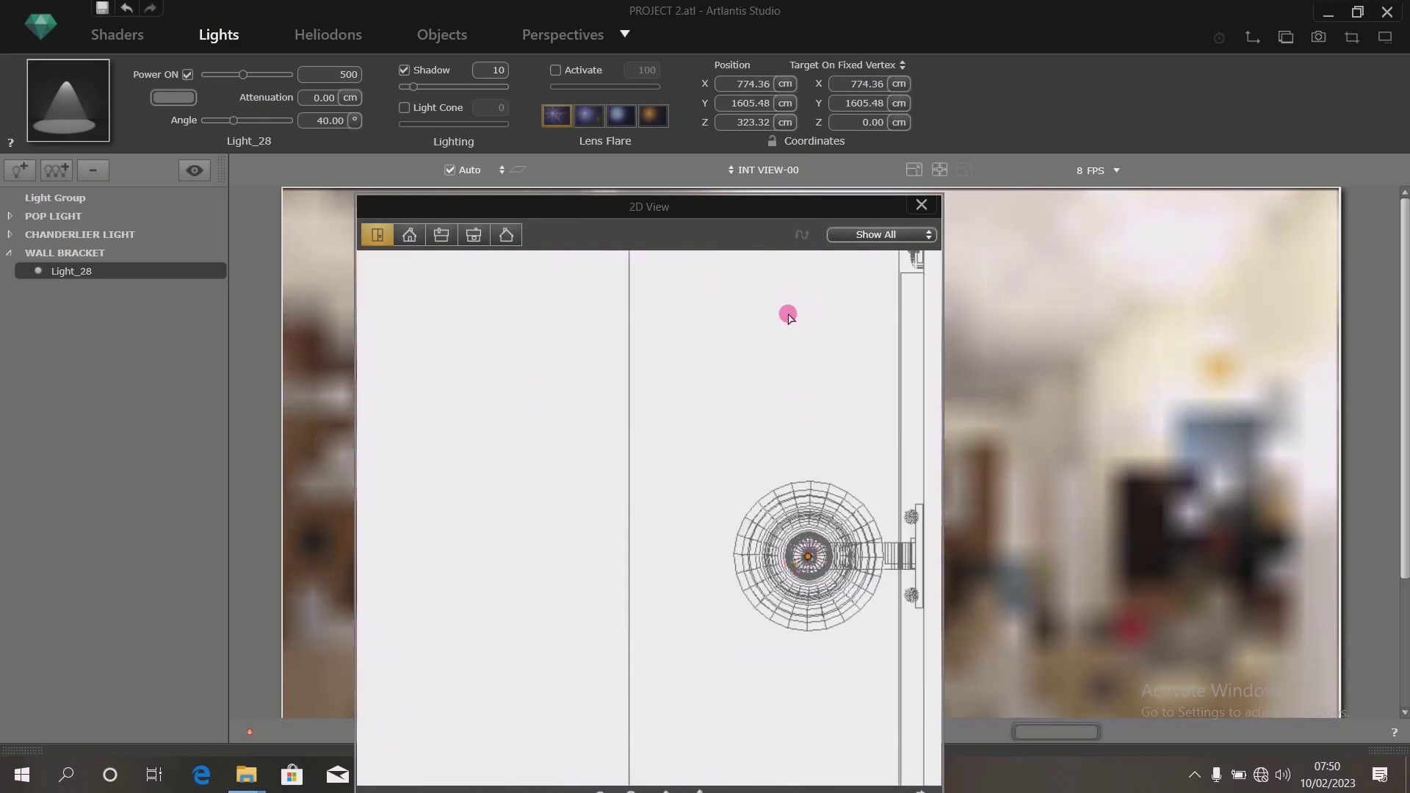
left_click_drag(764, 207, 351, 193)
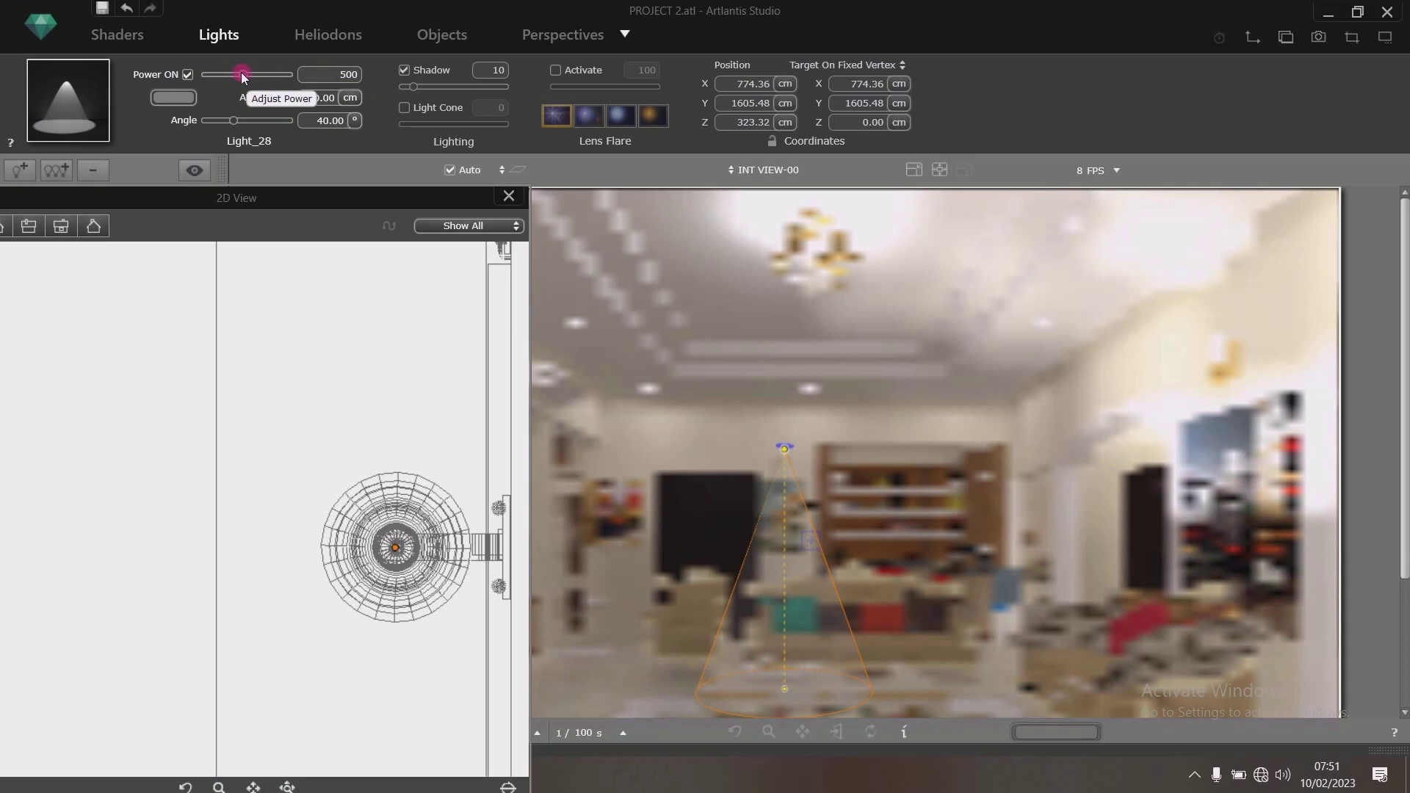
- Set Light_28's power to 25 and its angle to 360°
left_click_drag(244, 79, 222, 77)
left_click(351, 84)
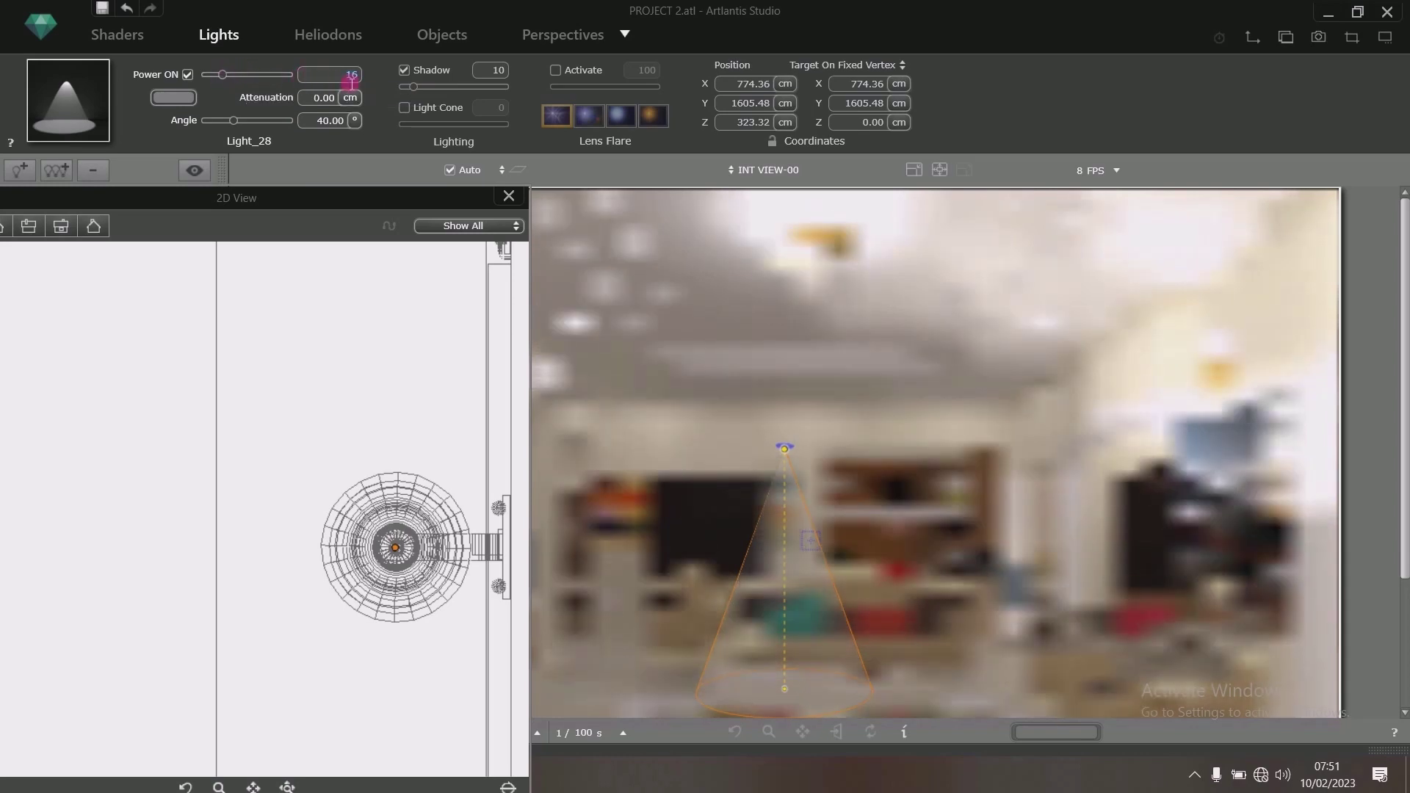
type("25")
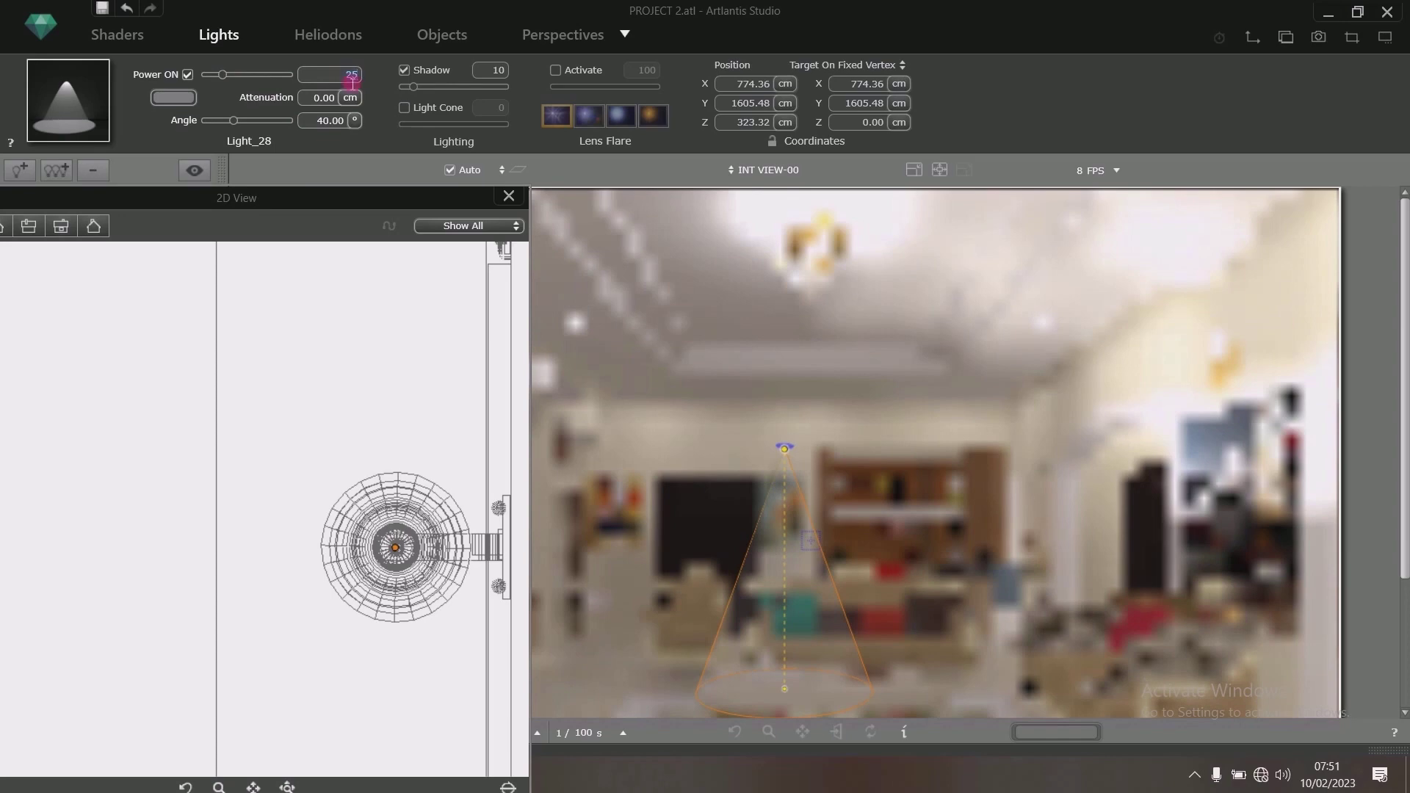
left_click(327, 123)
type("360")
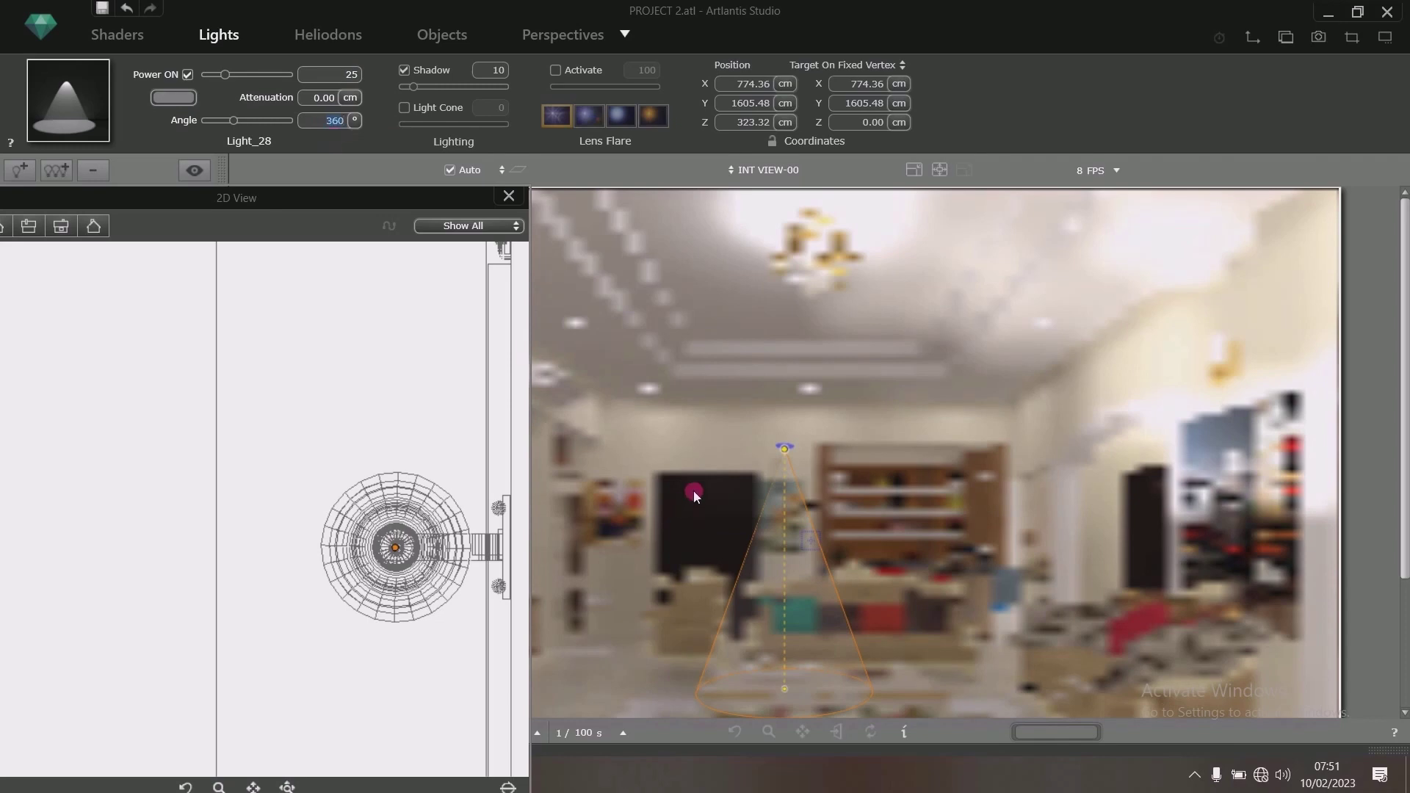
left_click_drag(235, 118, 240, 118)
left_click(328, 125)
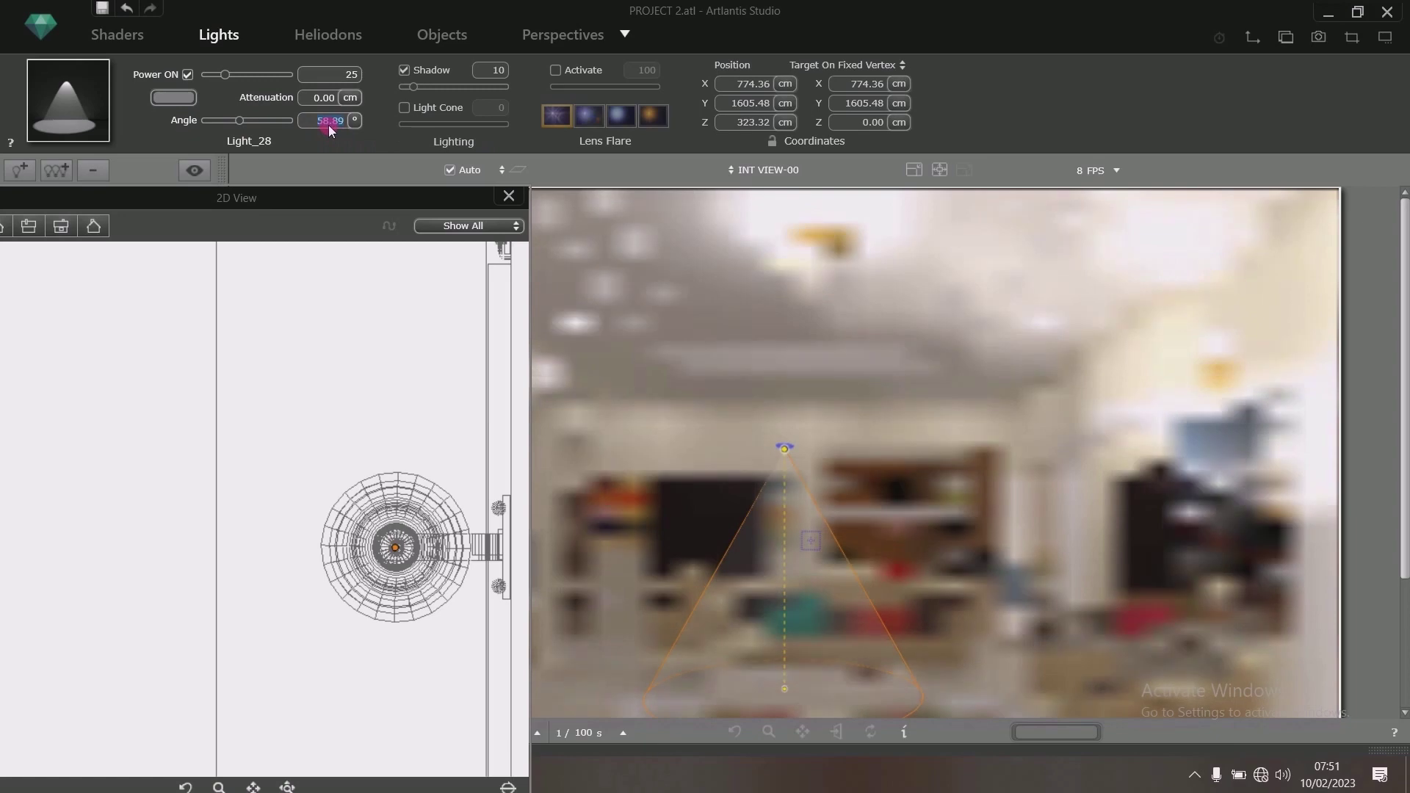
type("360")
key("Return")
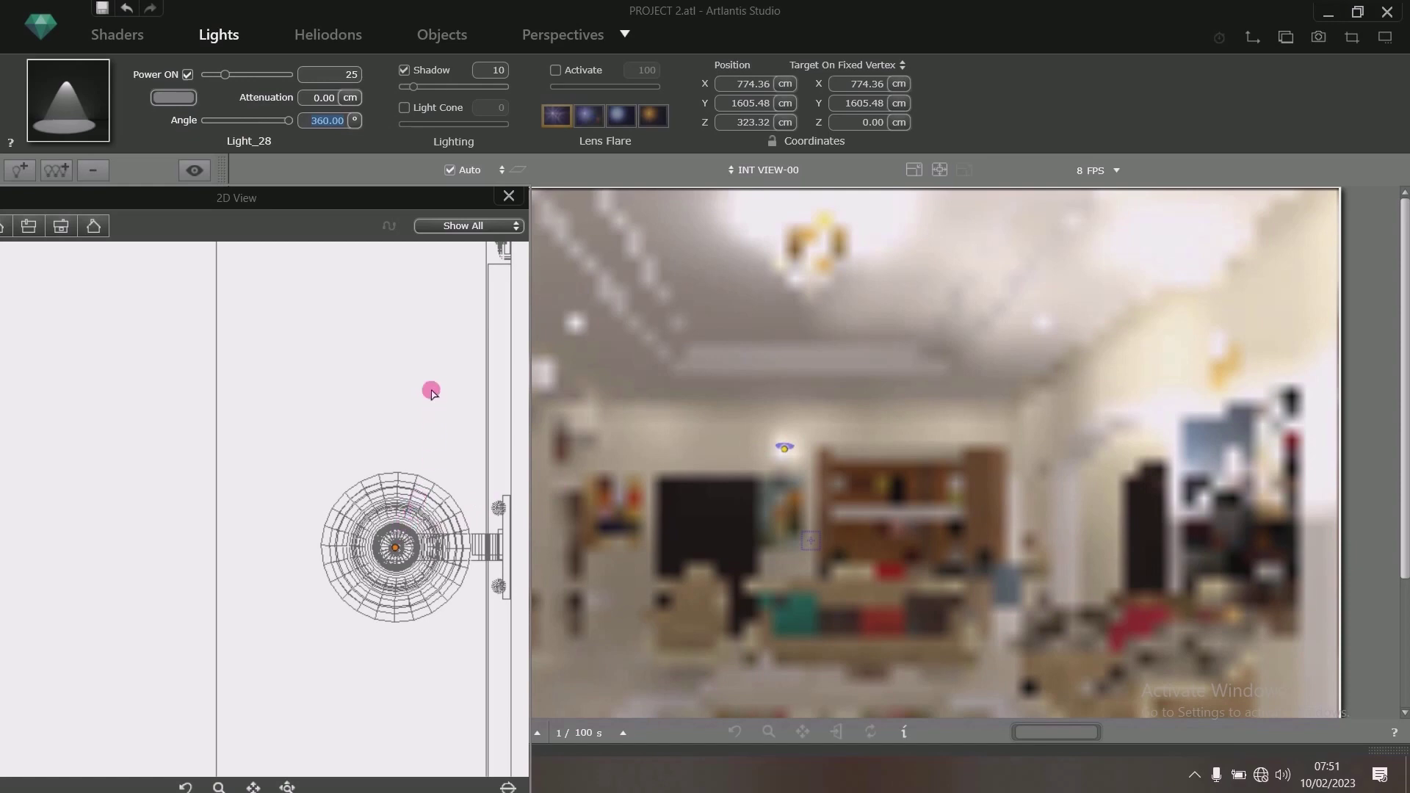
scroll(431, 389, "down", 5)
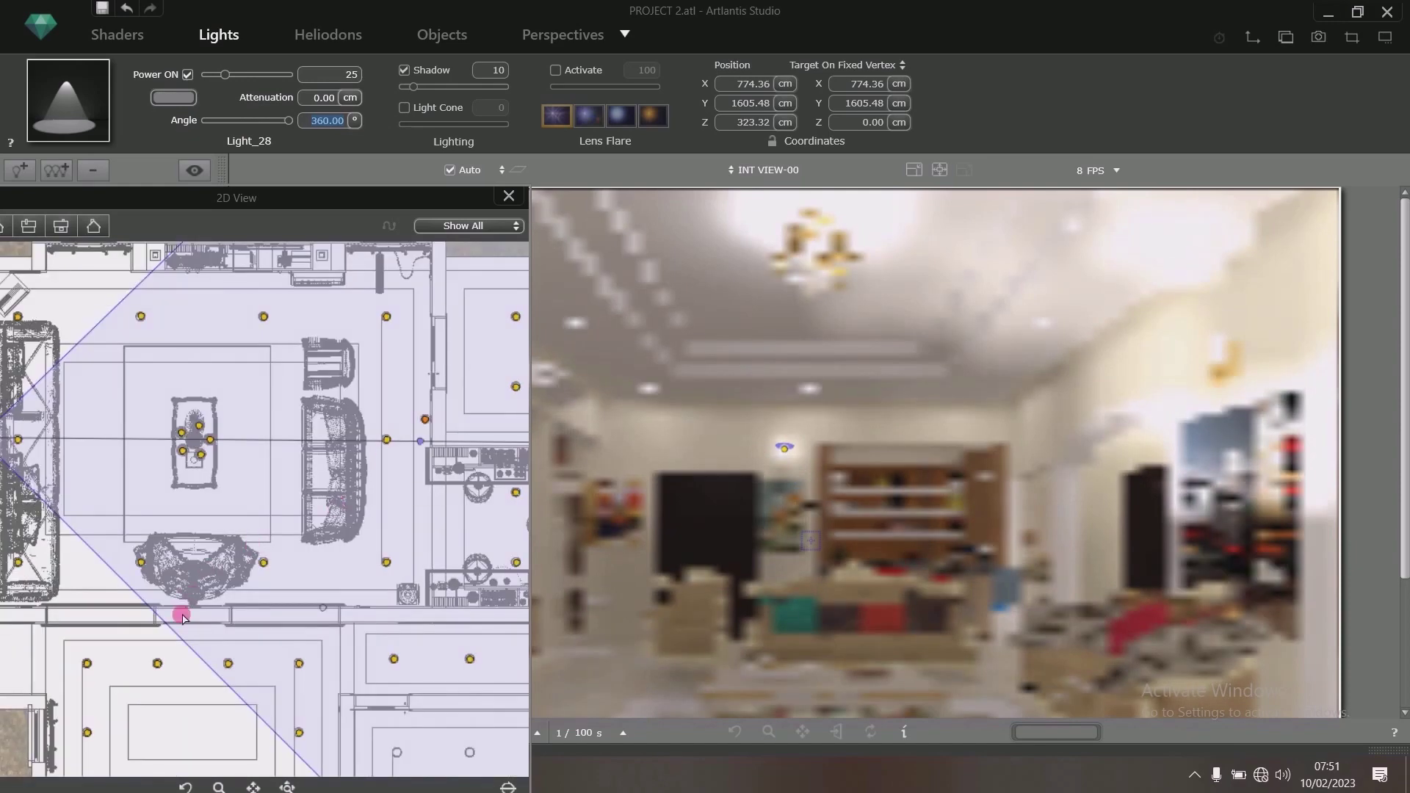
- Alt-drag a copy of Light_28 onto the second wall bracket at X 396.76, Y 1309.08 cm
scroll(196, 588, "up", 4)
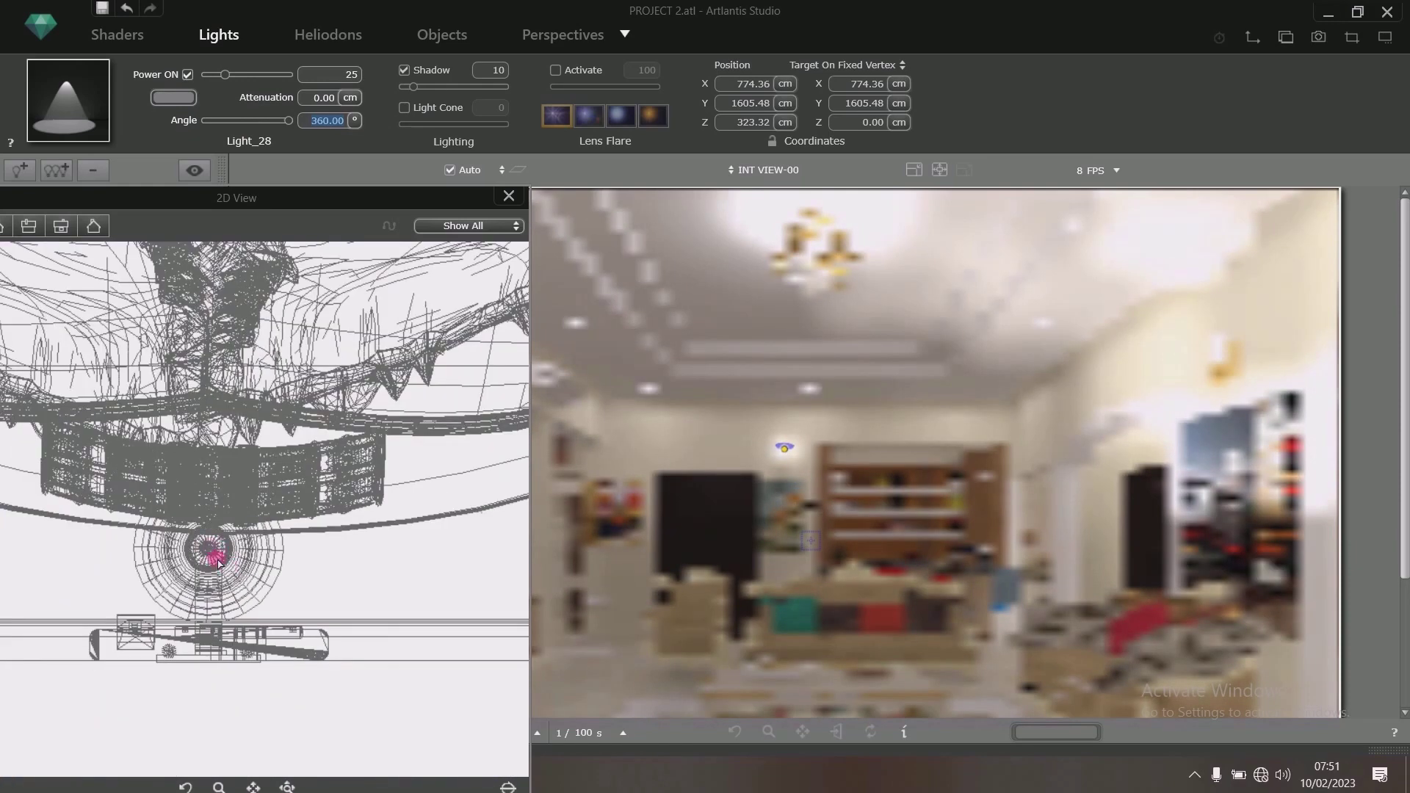
scroll(216, 562, "down", 4)
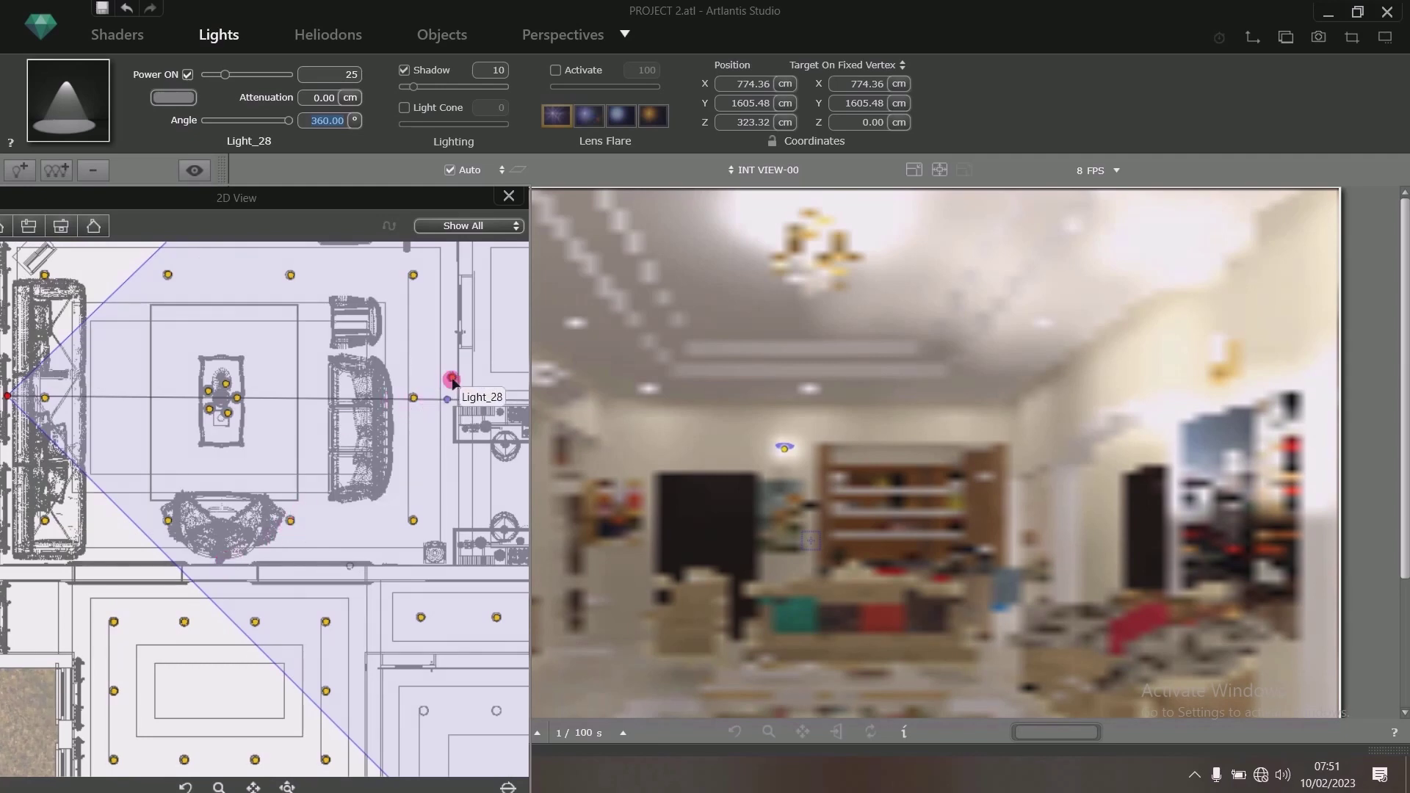
left_click_drag(443, 396, 210, 562, "alt")
scroll(224, 563, "up", 4)
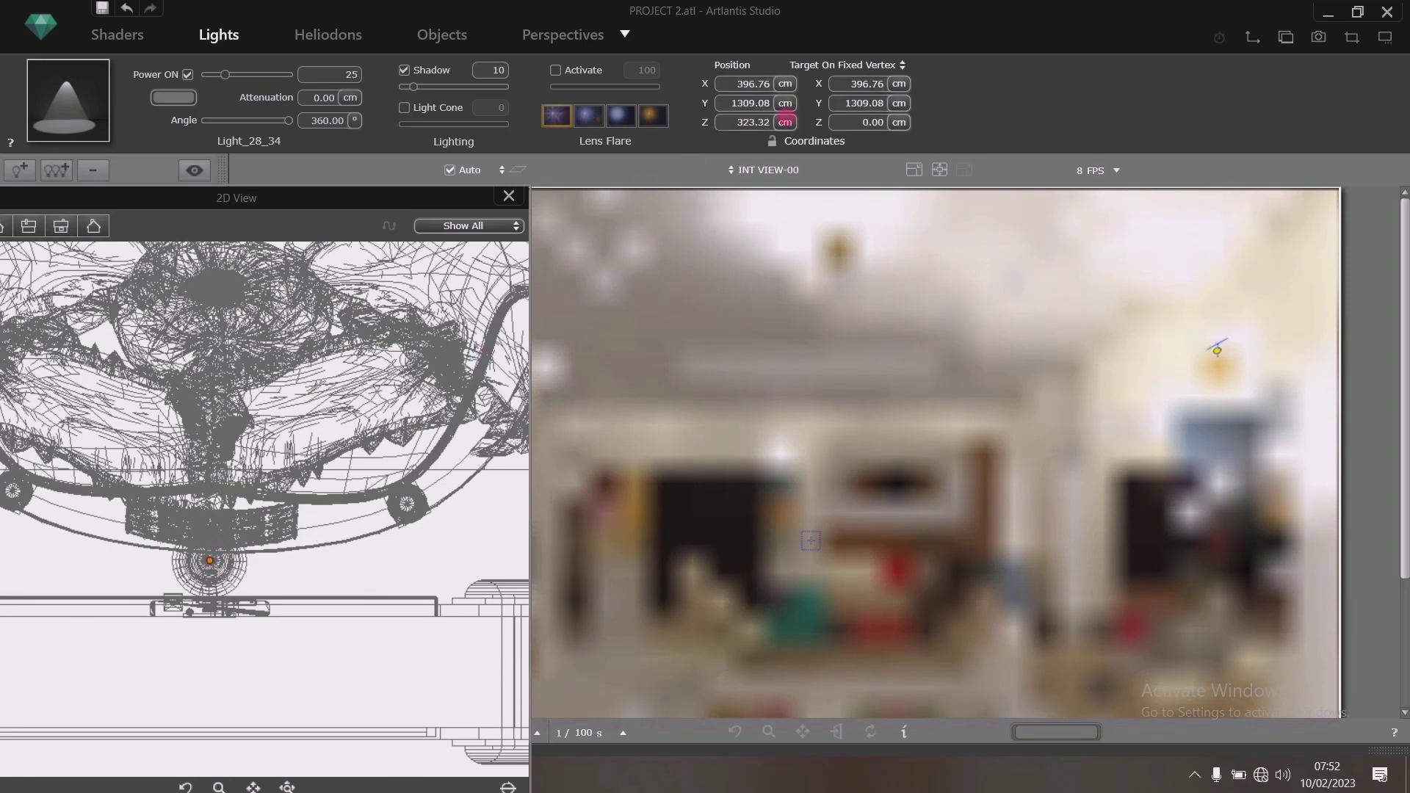
left_click(772, 140)
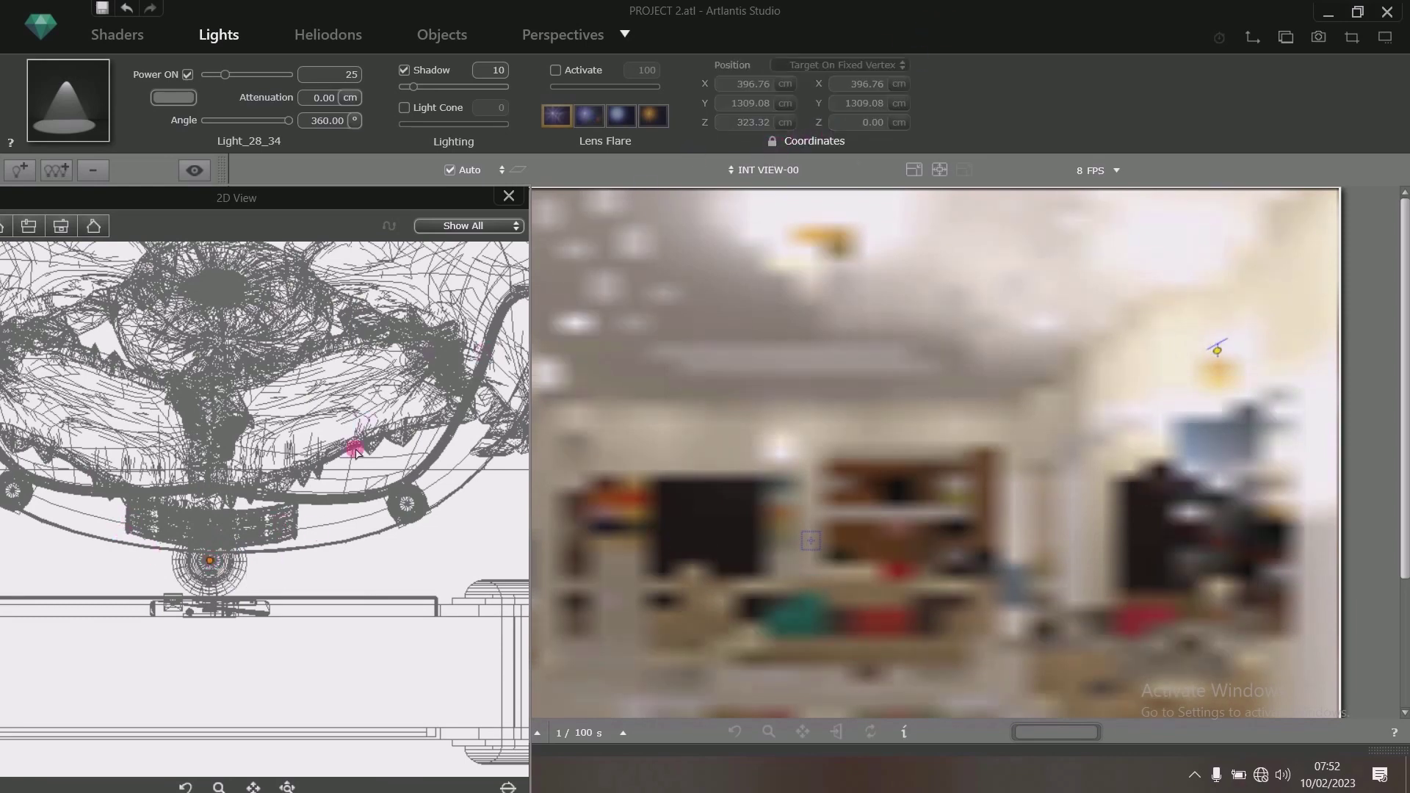
- Toggle the coordinates lock on the wall-bracket light and save the project
scroll(355, 450, "down", 10)
scroll(441, 393, "up", 5)
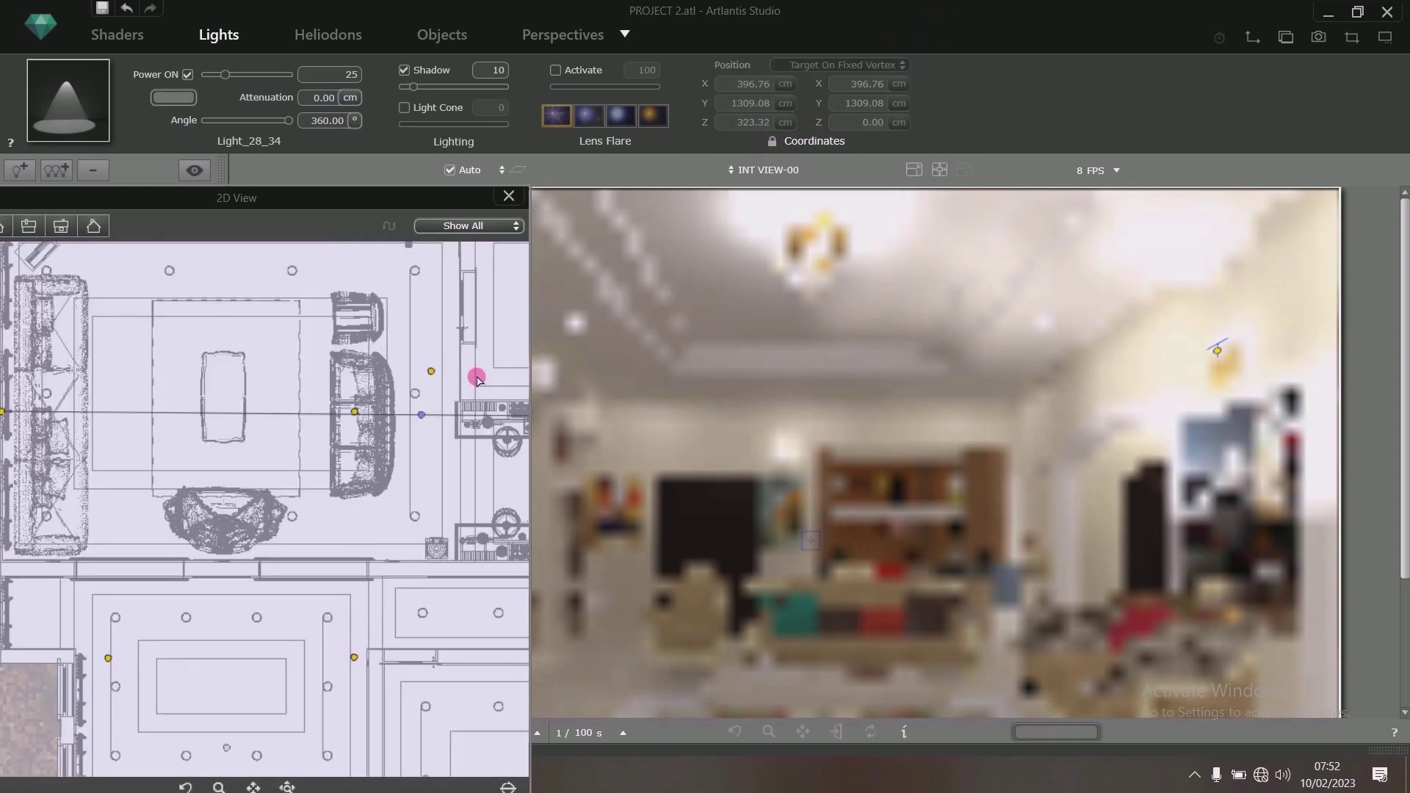
scroll(477, 378, "up", 5)
left_click(385, 366)
left_click(772, 141)
left_click(102, 9)
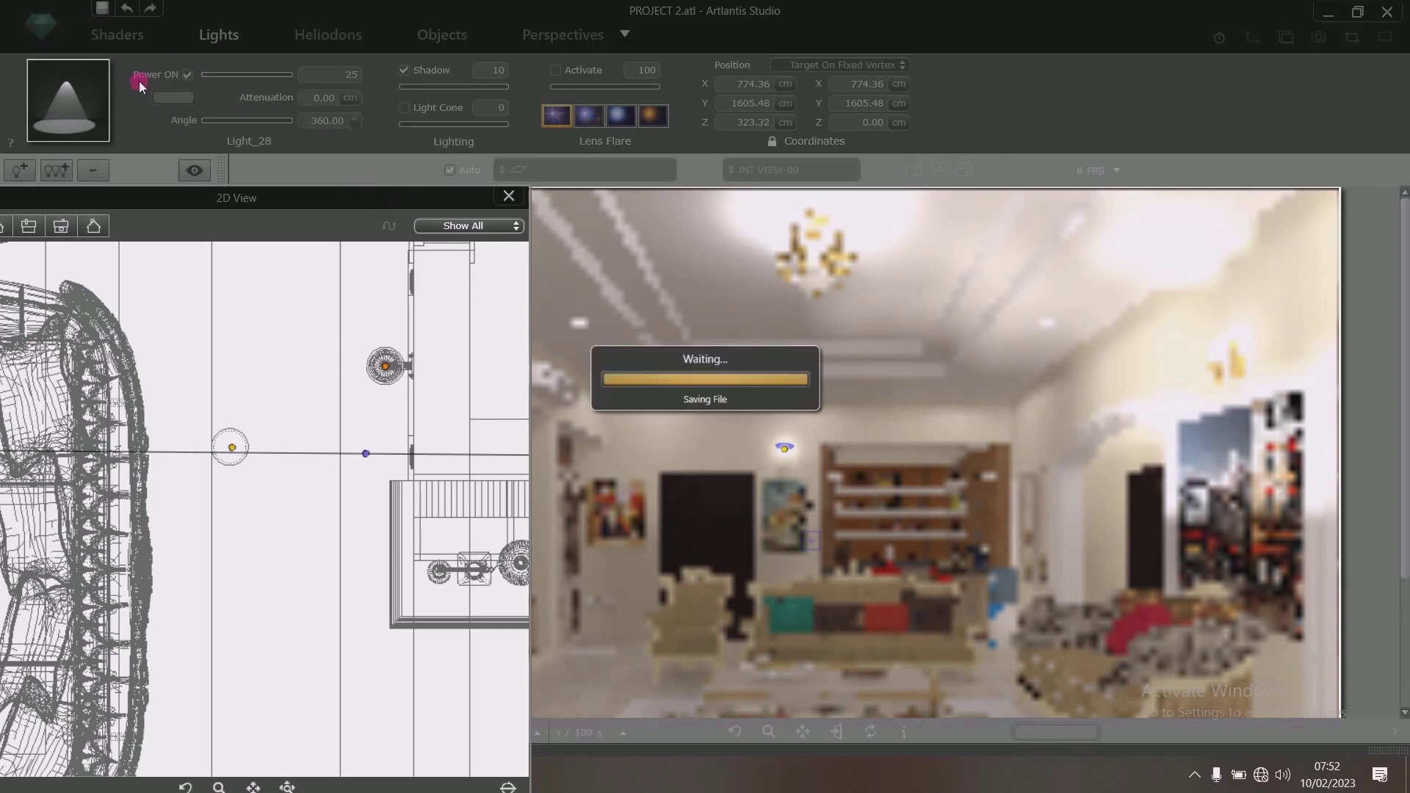
- Close the 2D plan view, save, and shift the camera to reveal the rug
left_click_drag(412, 192, 221, 181)
left_click(302, 180)
left_click(105, 10)
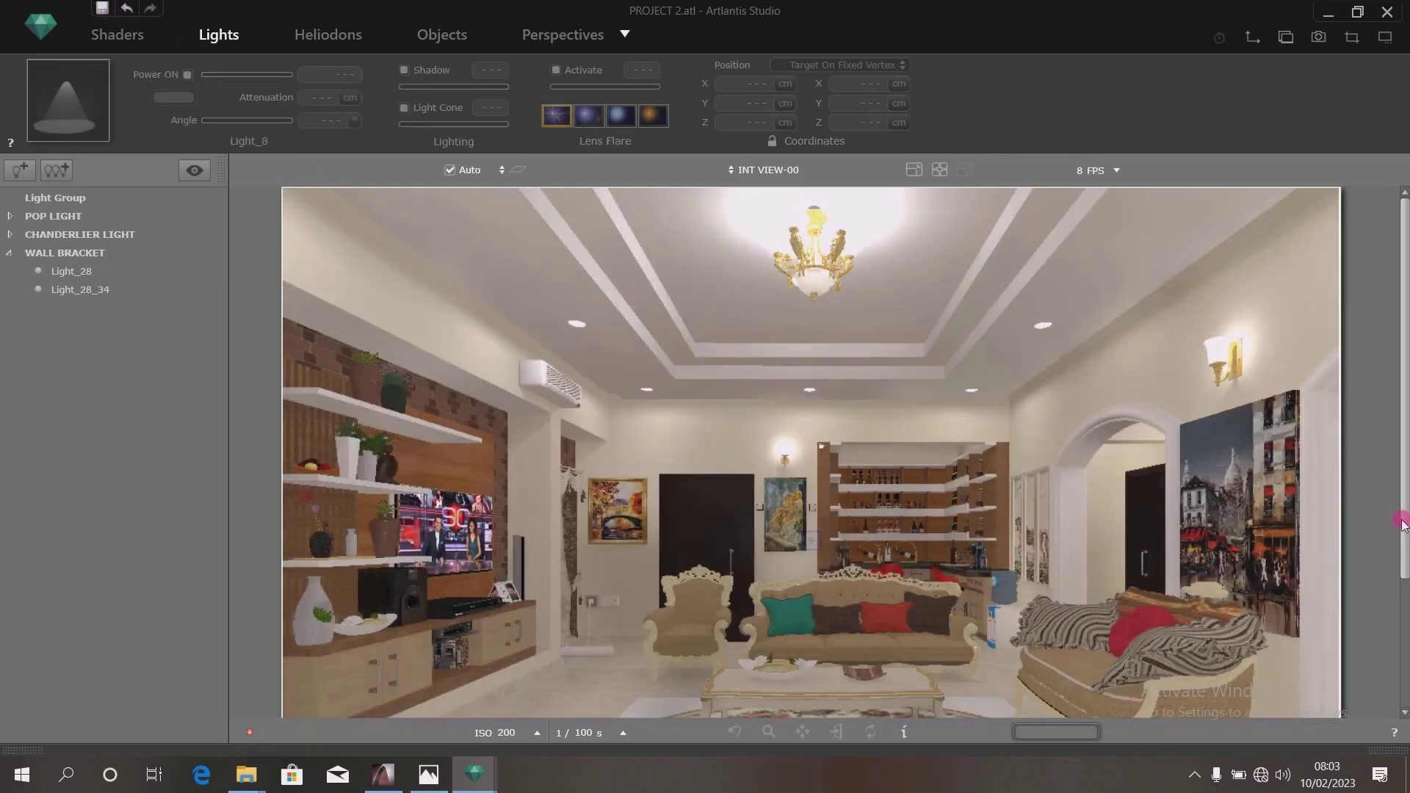
mouse_move(1403, 404)
left_mouse_down()
mouse_move(1403, 419)
mouse_move(1403, 380)
left_mouse_up()
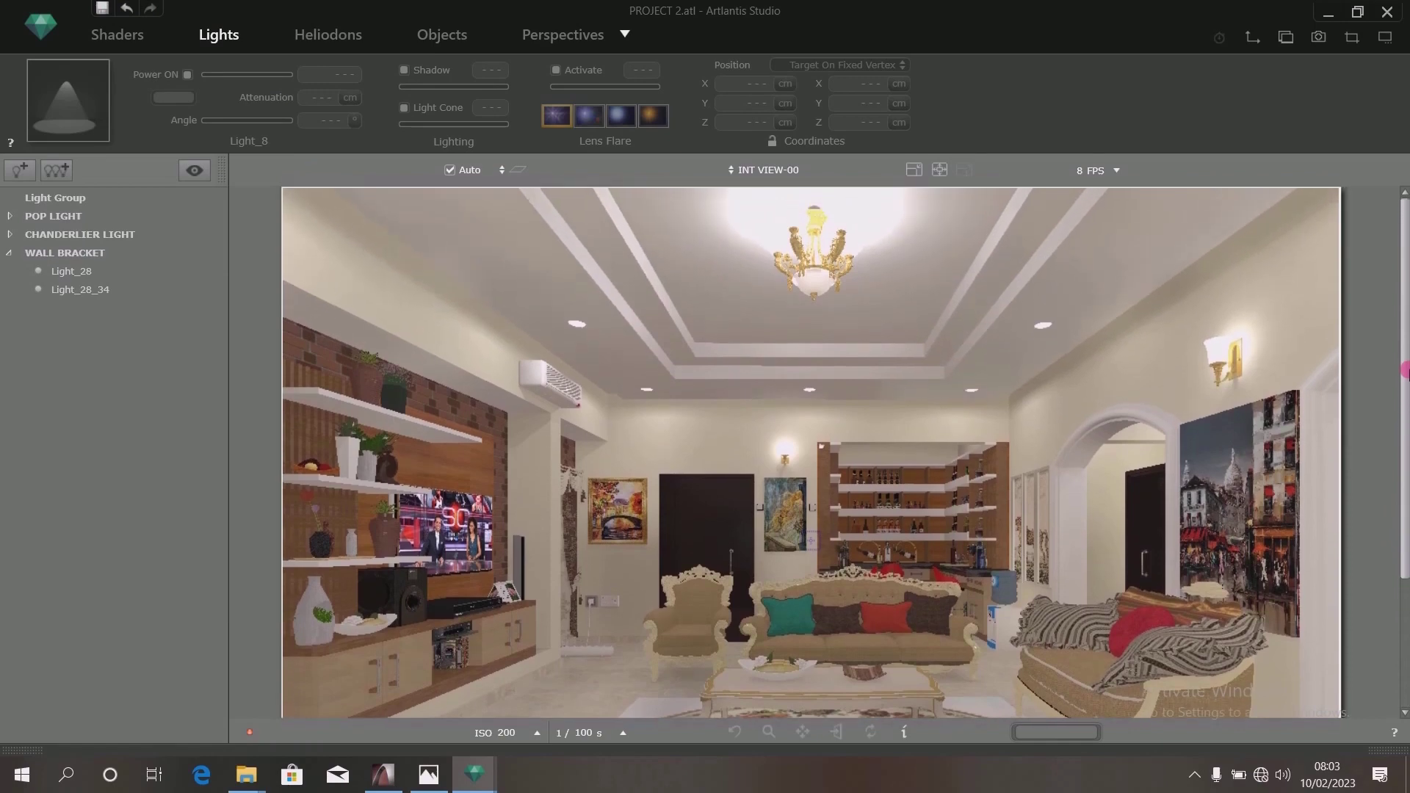